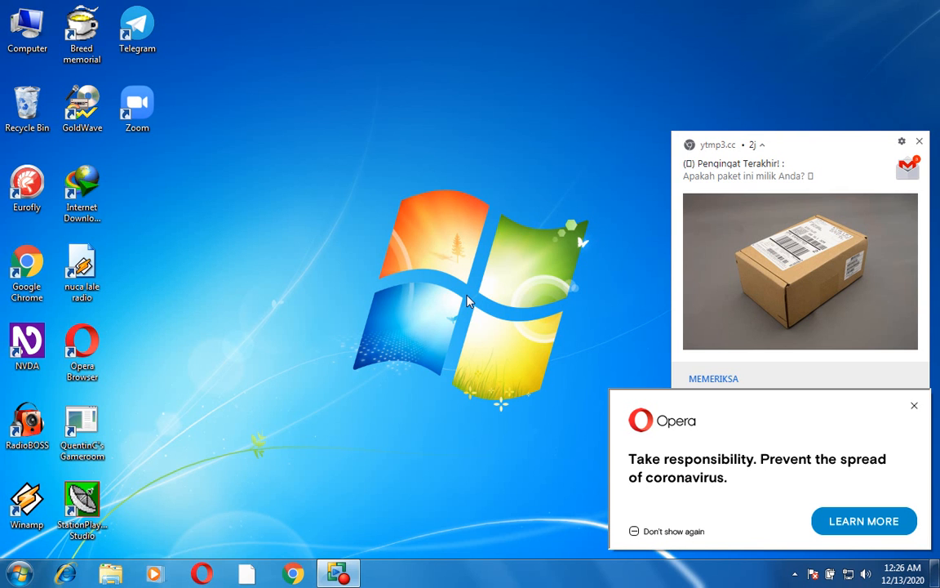
- Open Google Chrome from the desktop and go to forms.google.com
key("g")
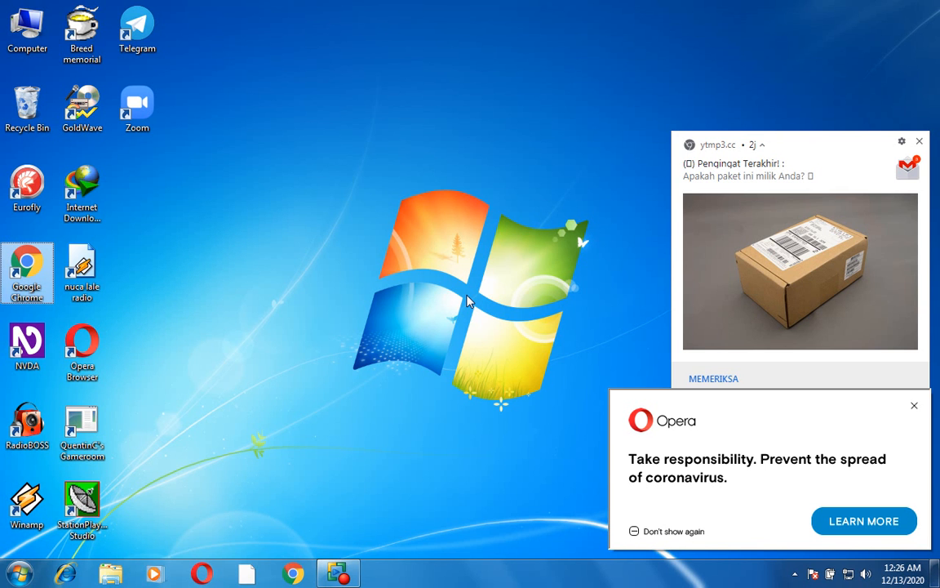
key("Return")
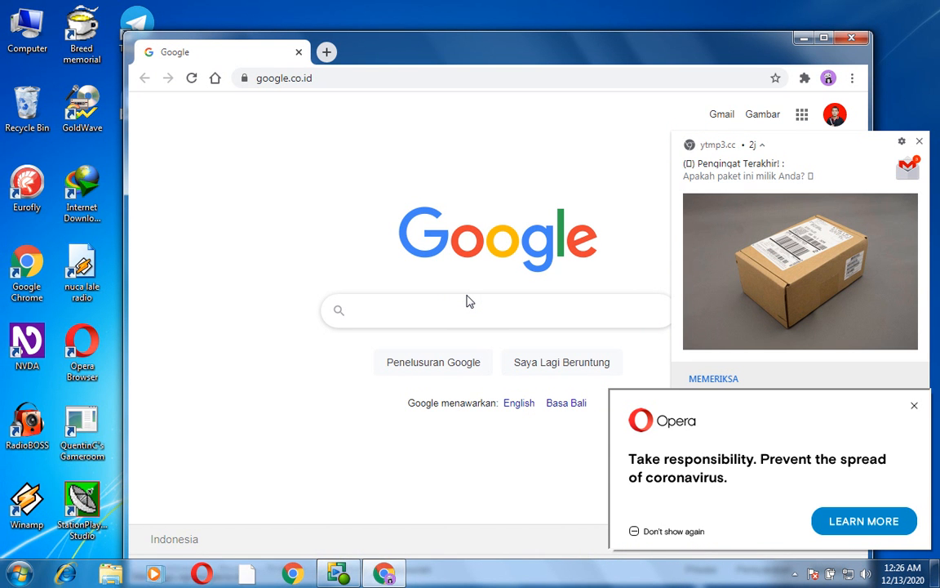
key("ctrl+l")
type("f")
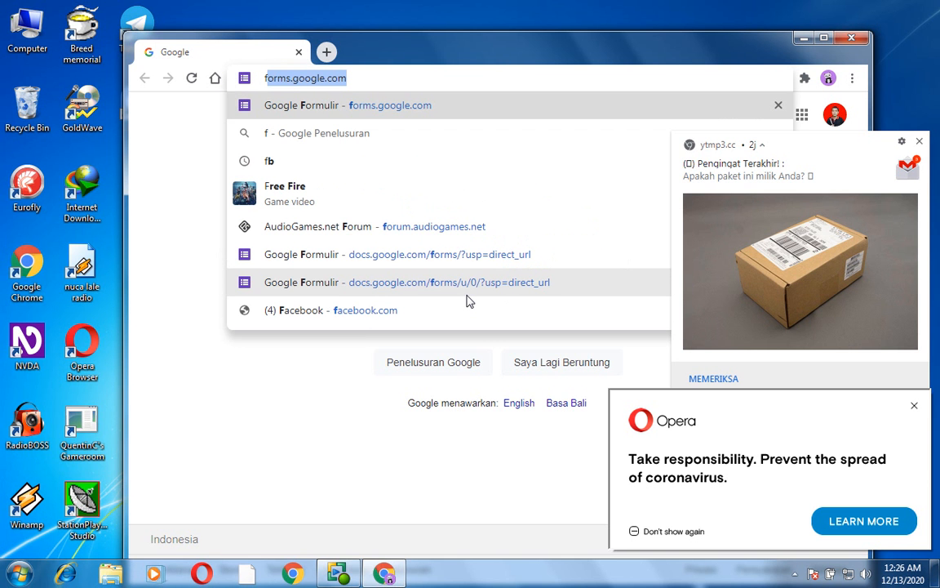
type("o")
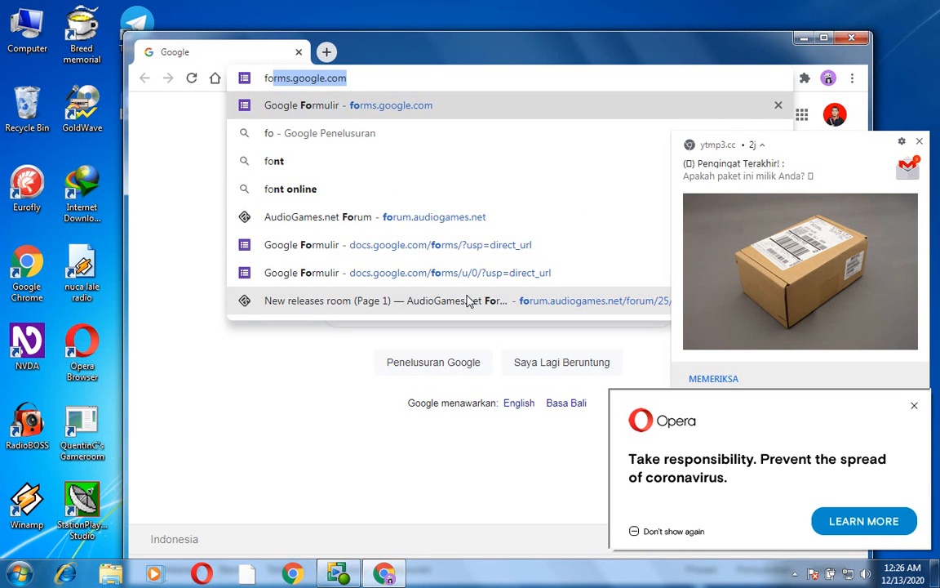
key("Return")
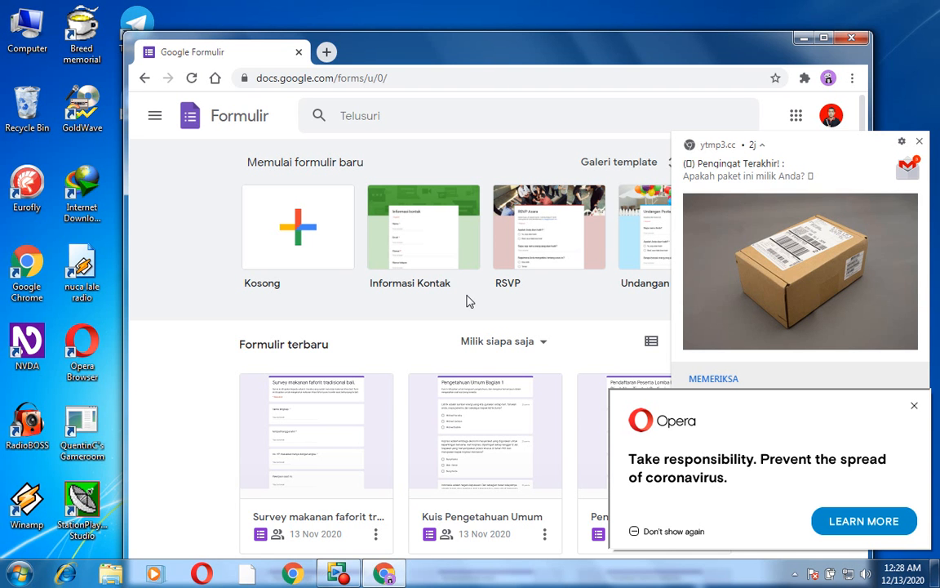
- Create a blank form and title it "Formulir data pemenang lomba hari disabilitas Nucalale Radio an Langga Mutiara Radio."
key("Return")
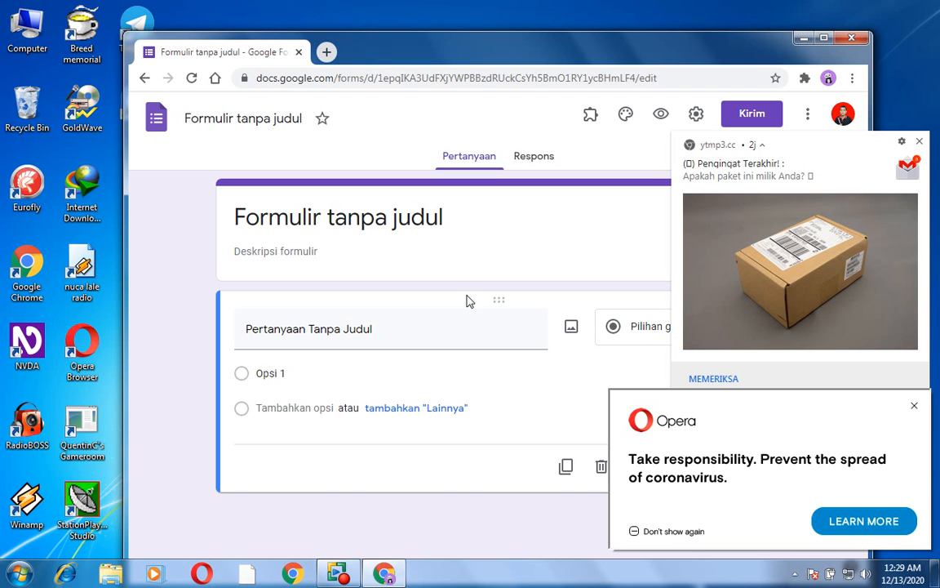
key("Tab")
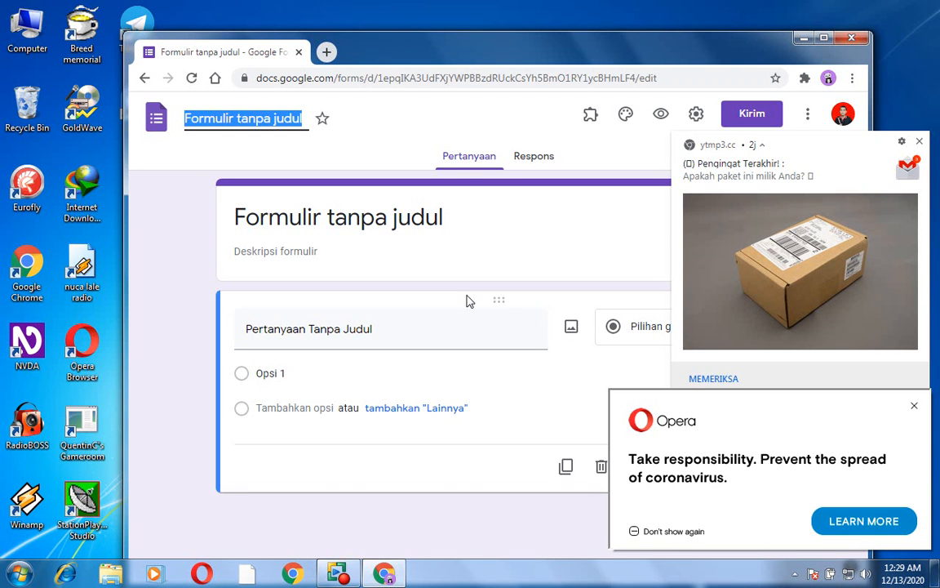
type("F")
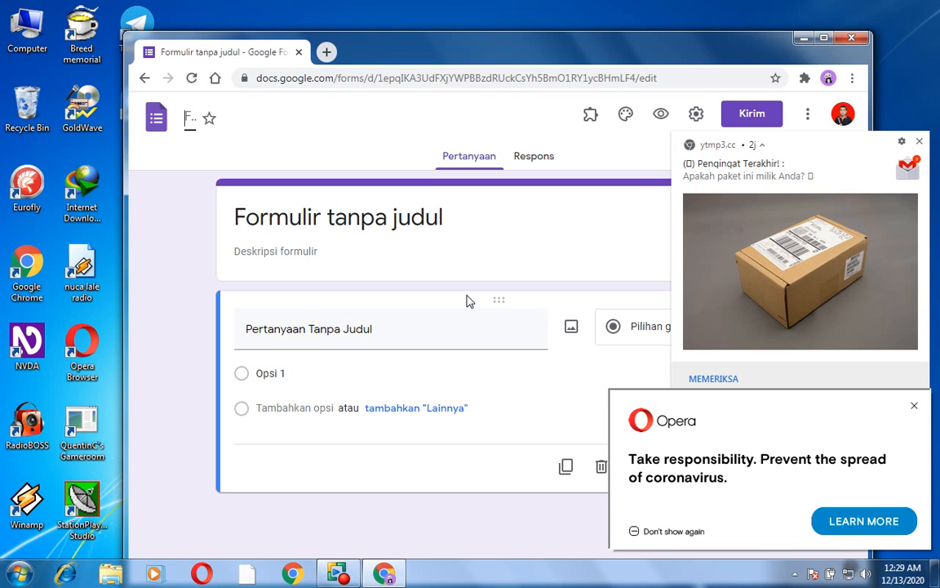
type("Formulir data")
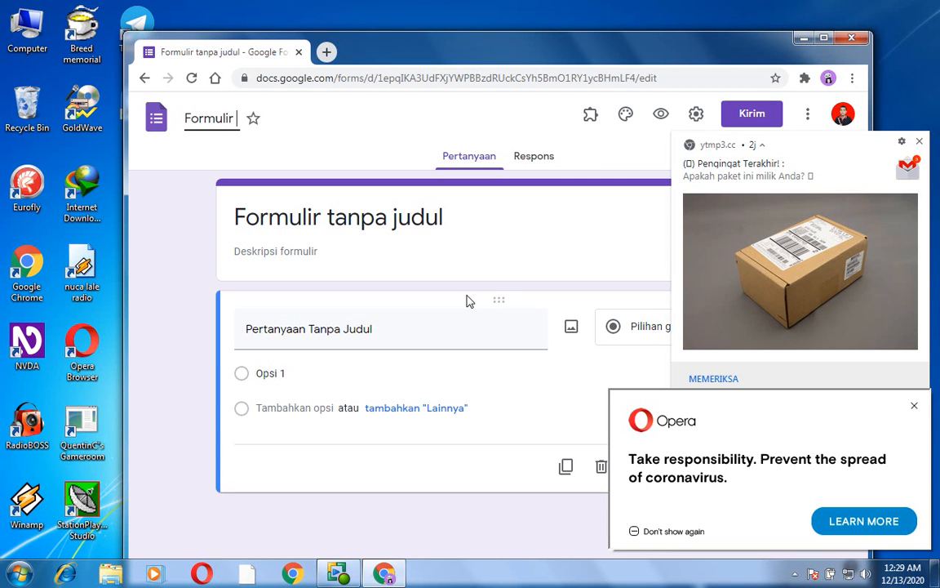
key("BackSpace")
key("BackSpace")
type("ta peme")
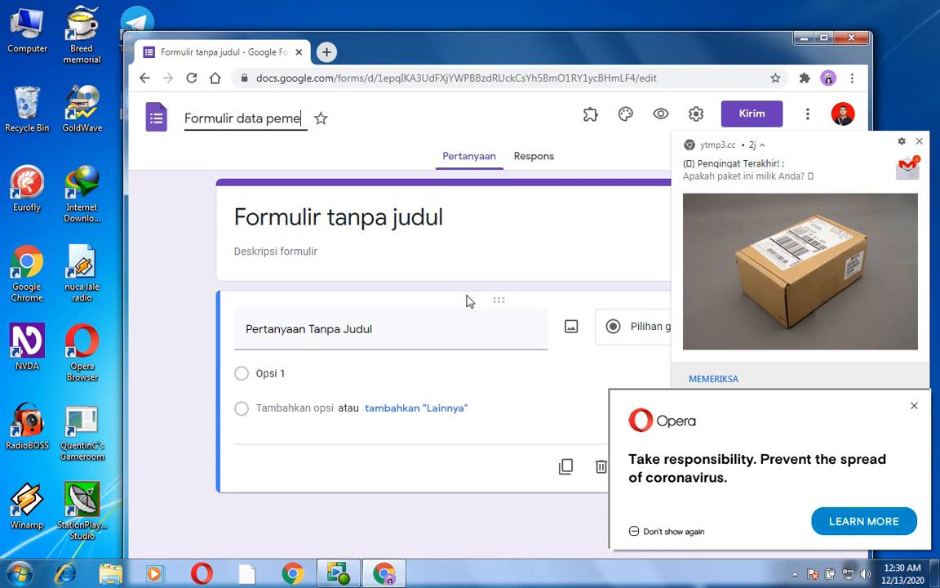
type("nang lomba")
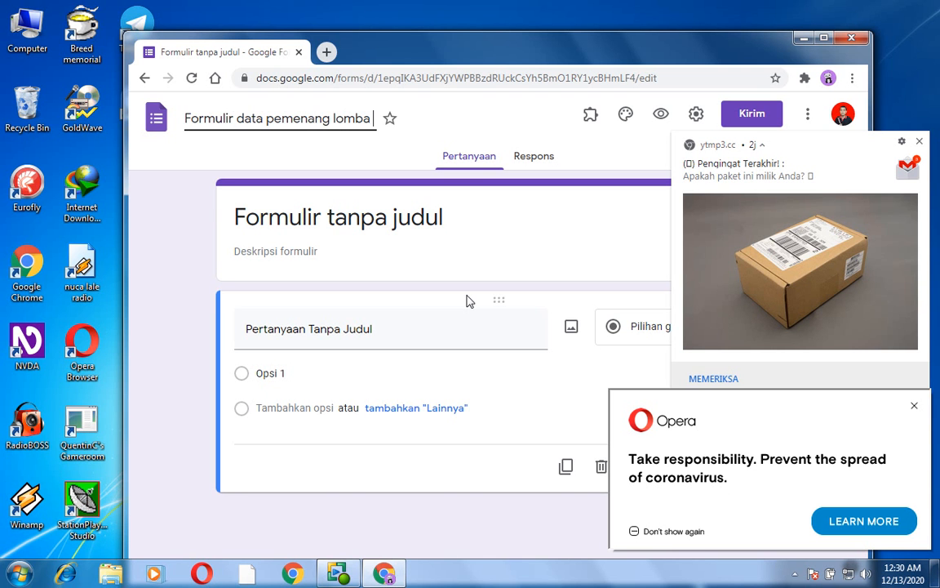
type("hari disabil")
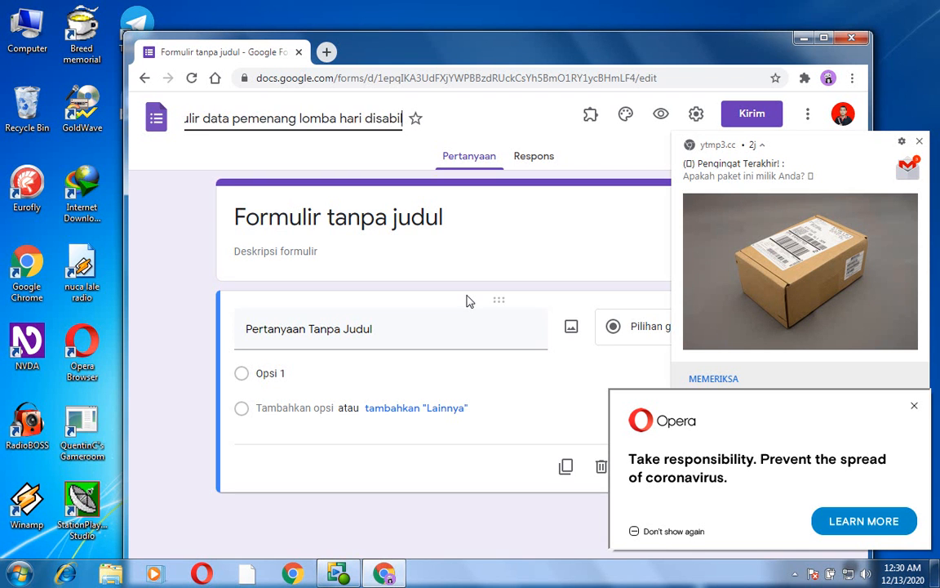
type("itas N")
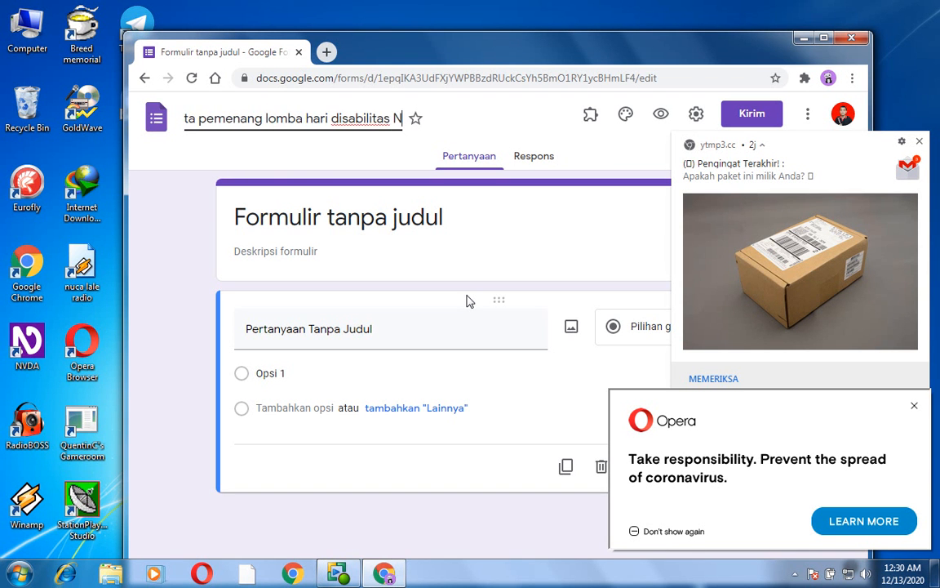
type("ucalale")
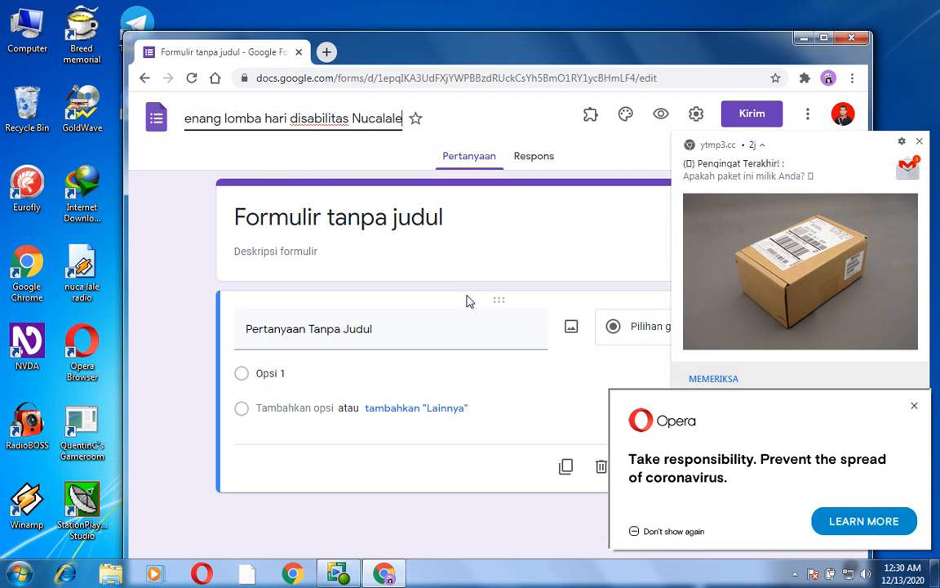
type(" Radio D")
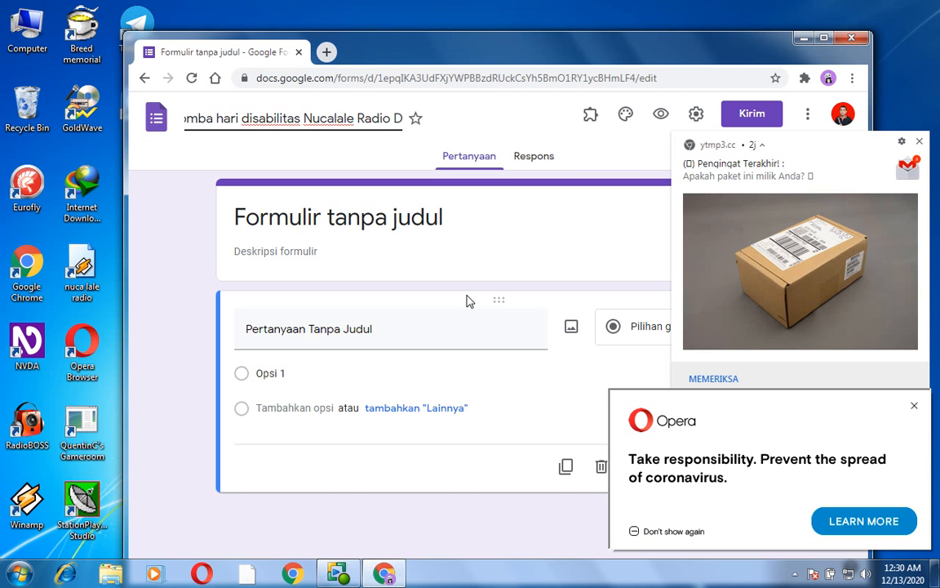
key("BackSpace")
type("an")
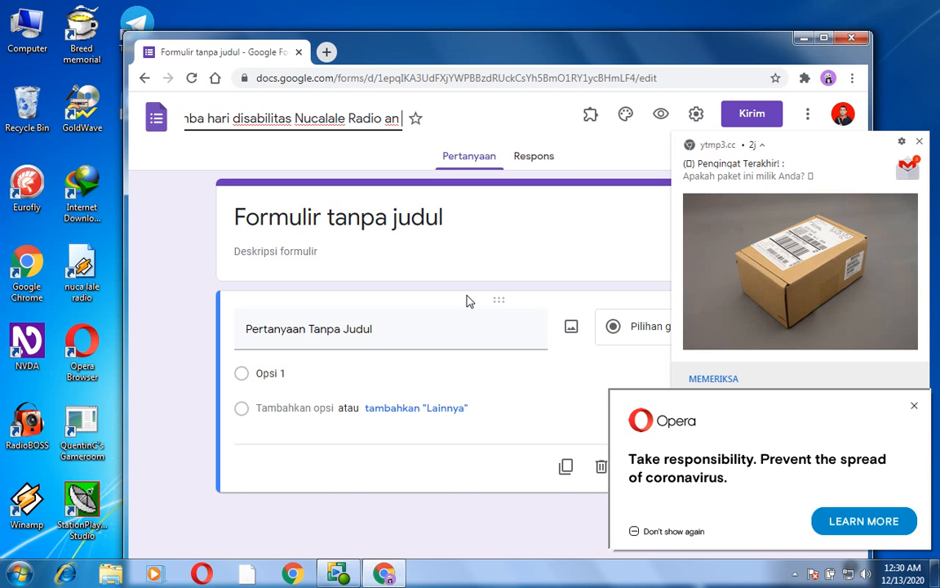
type(" Langga")
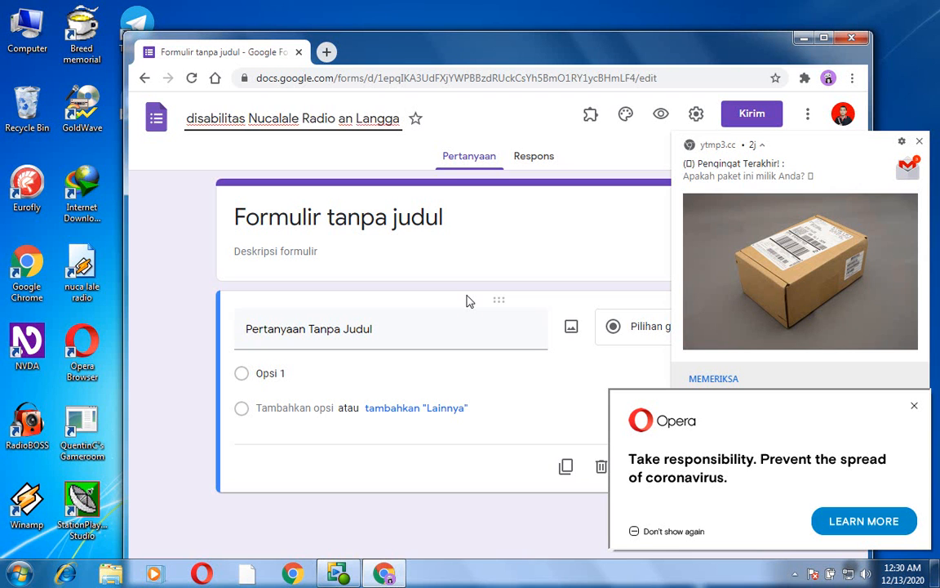
type(" Mutiara")
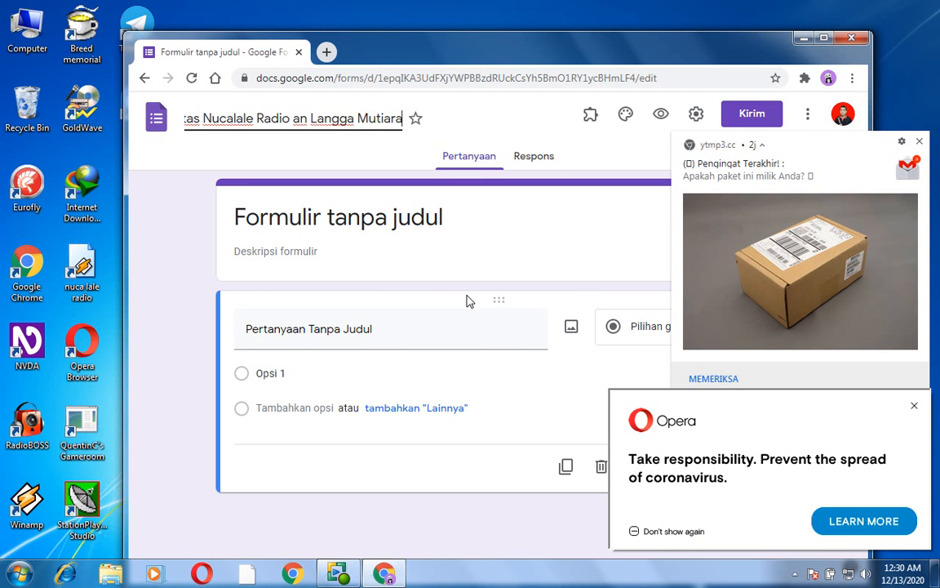
type(" Radio.")
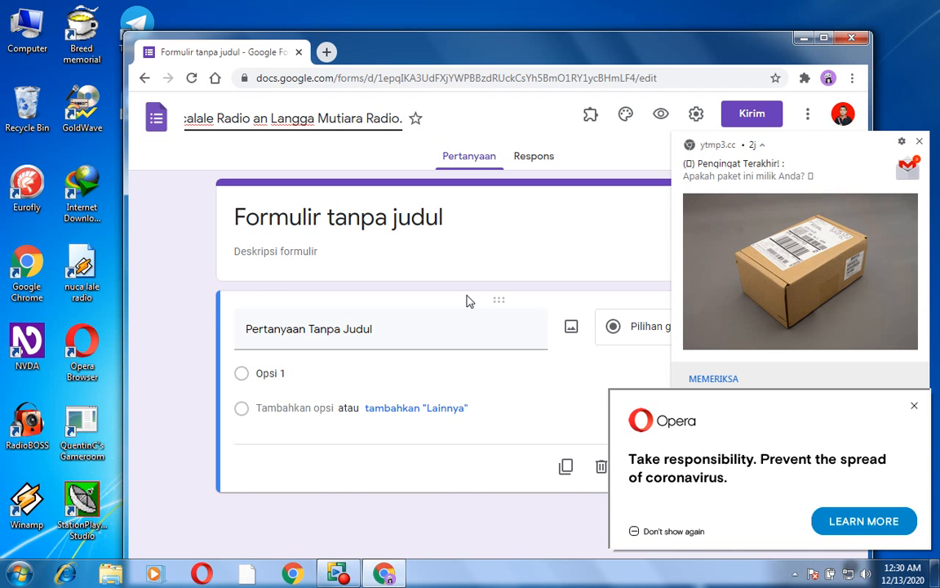
key("Tab")
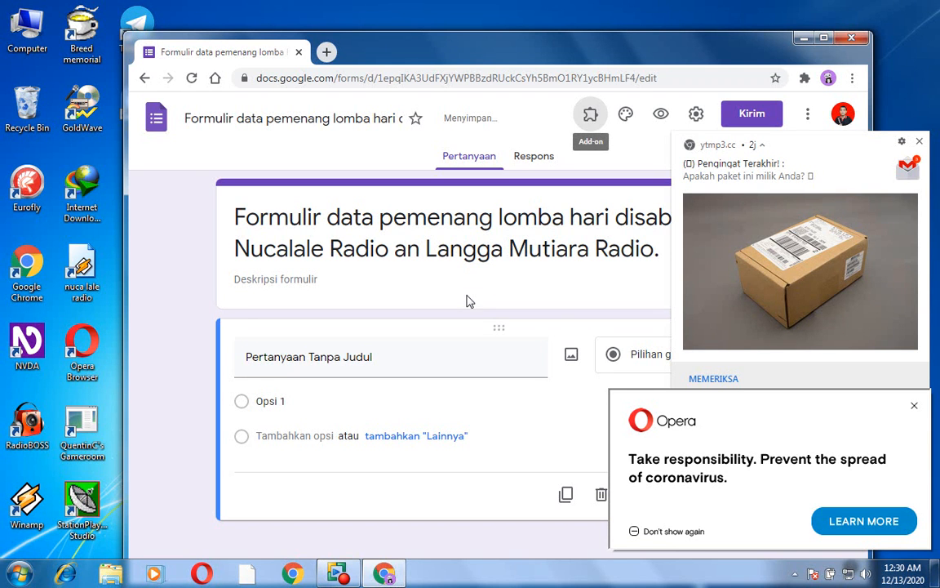
- Enter the form description "Formulir ini ditujukan untuk pengisian data metode pengiriman hadiah lomba bagi pemenang"
key("Tab")
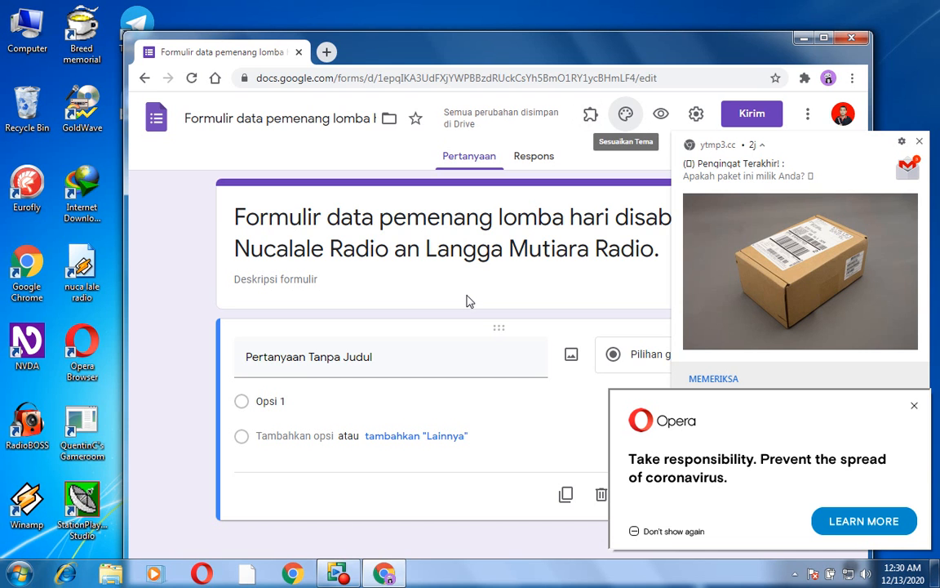
key("Tab")
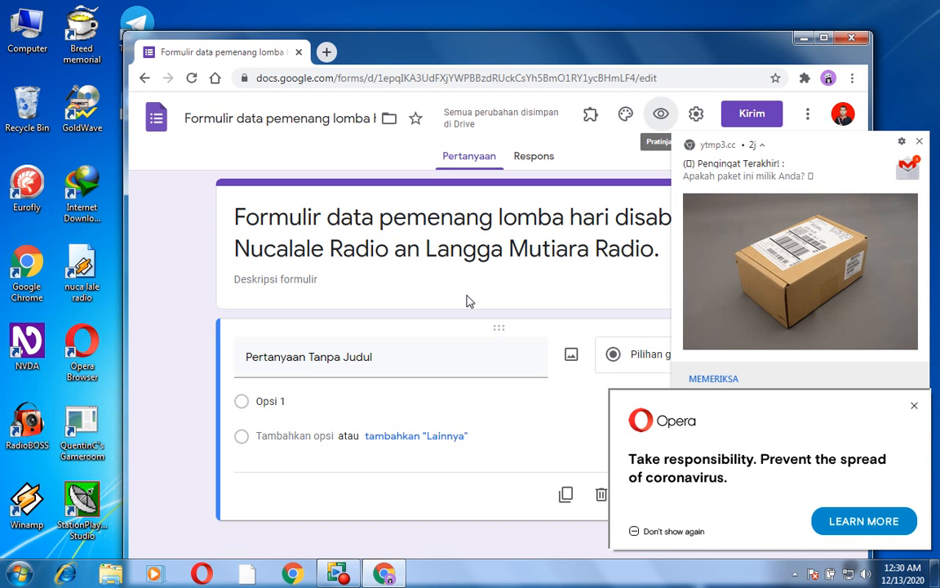
key("Tab")
key("Tab")
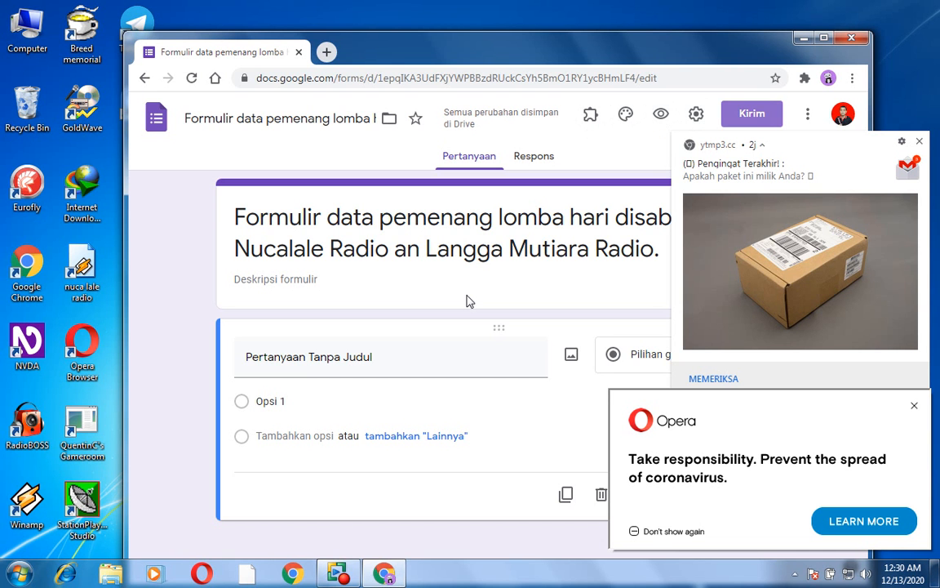
key("Tab")
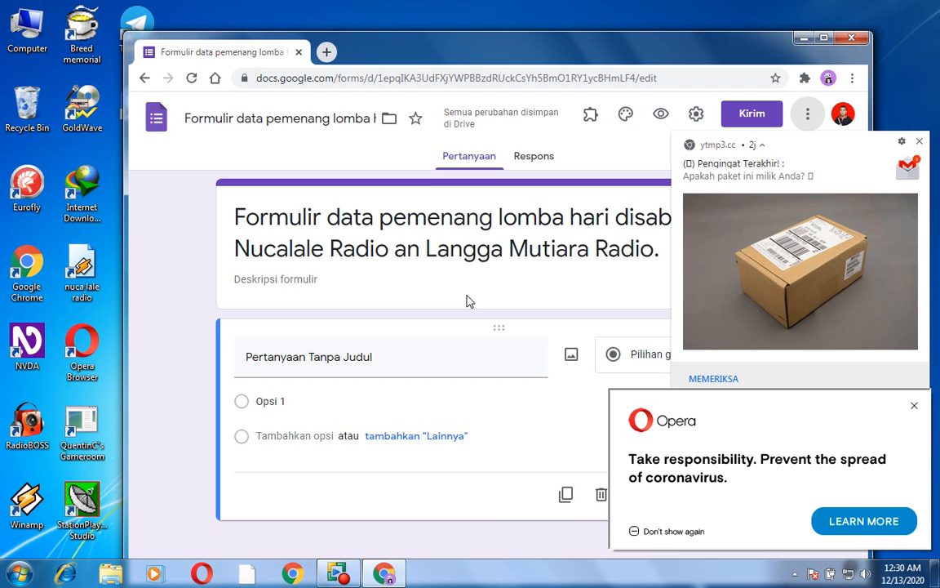
key("Tab")
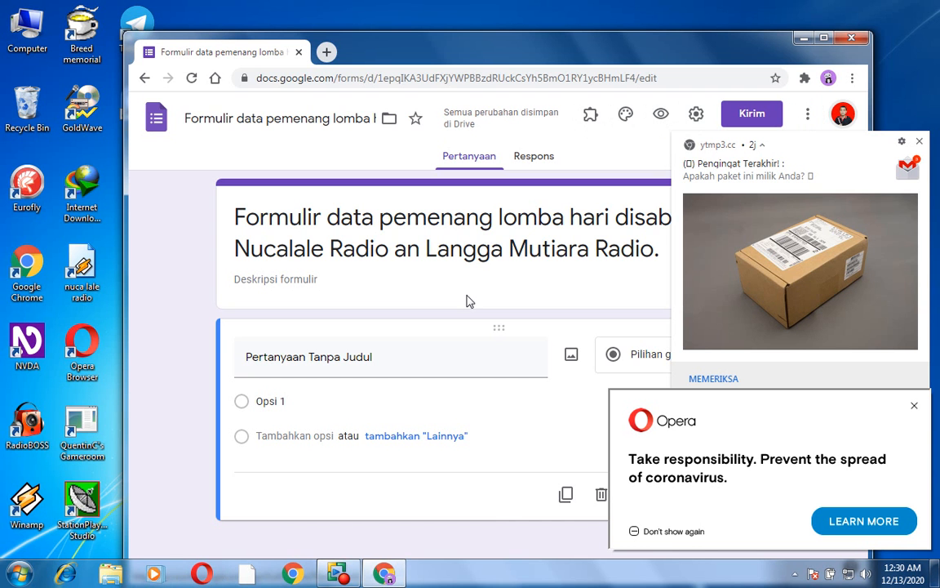
key("Tab")
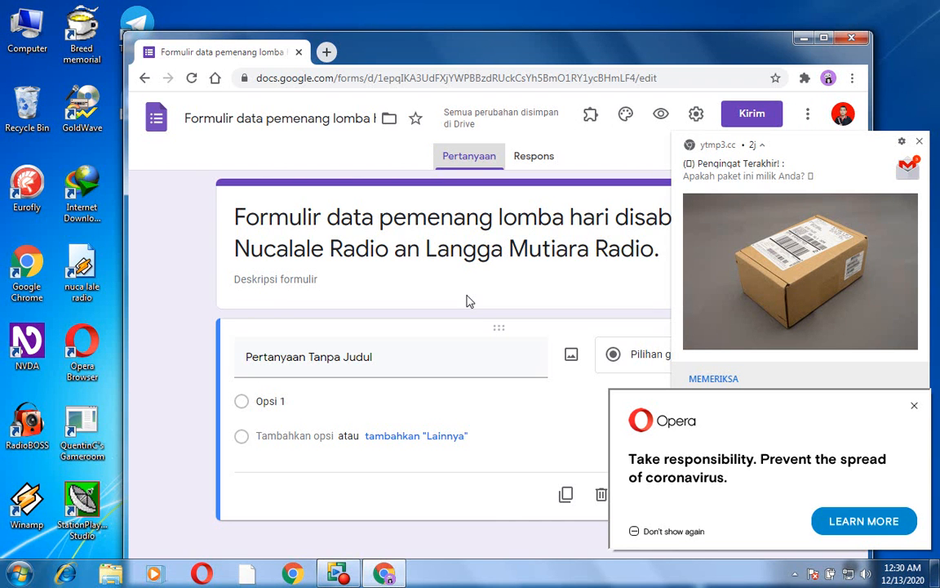
key("Tab")
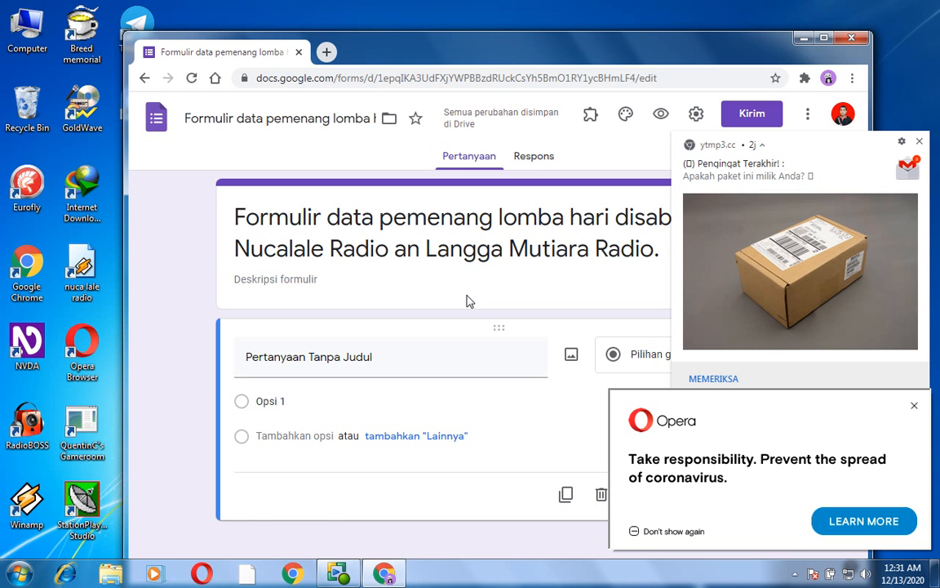
left_click(470, 301)
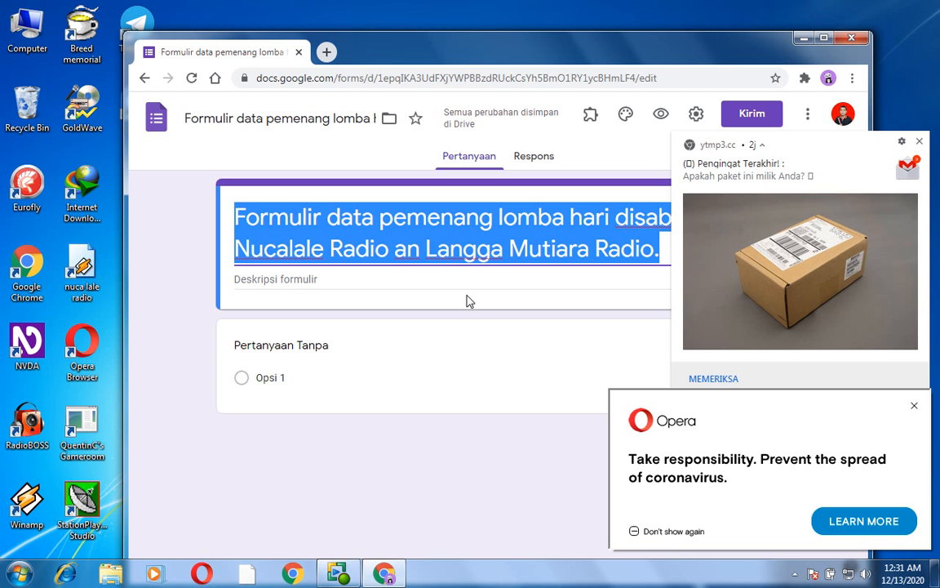
key("Tab")
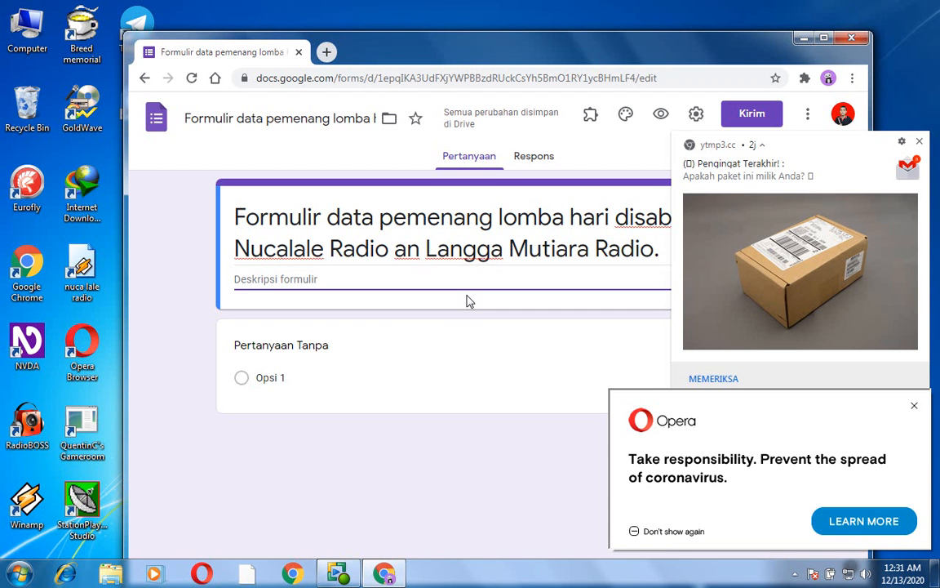
type("F")
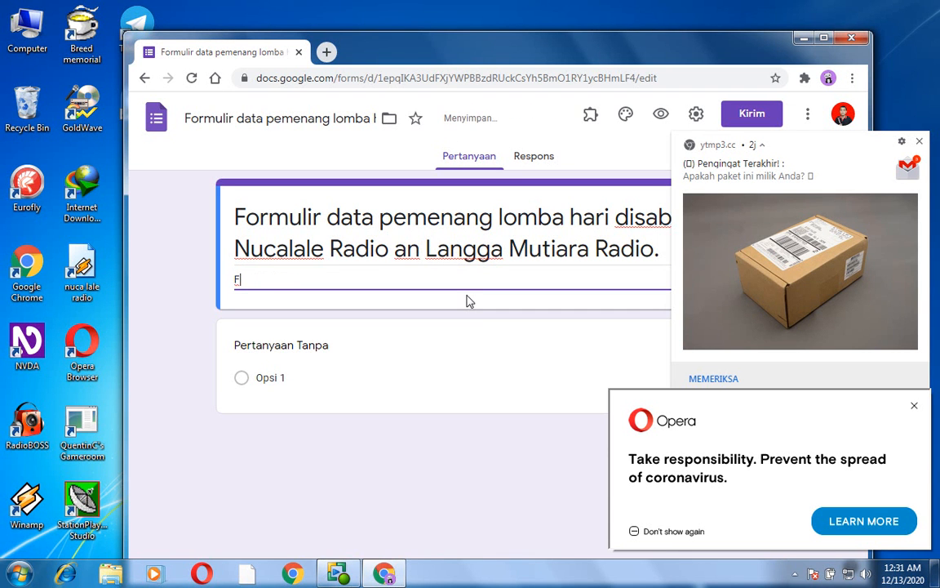
type("ormulir ini dit")
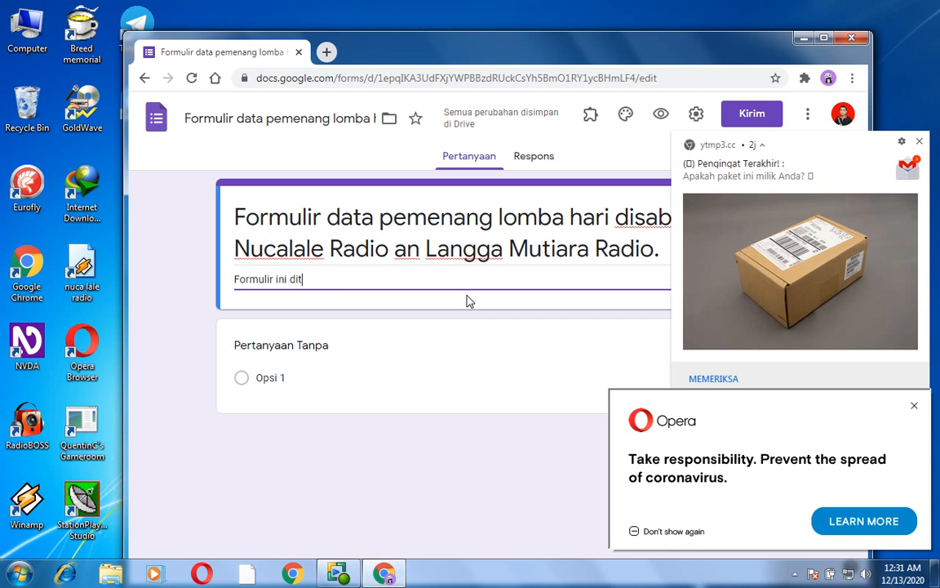
type("ujukan untuk pengi")
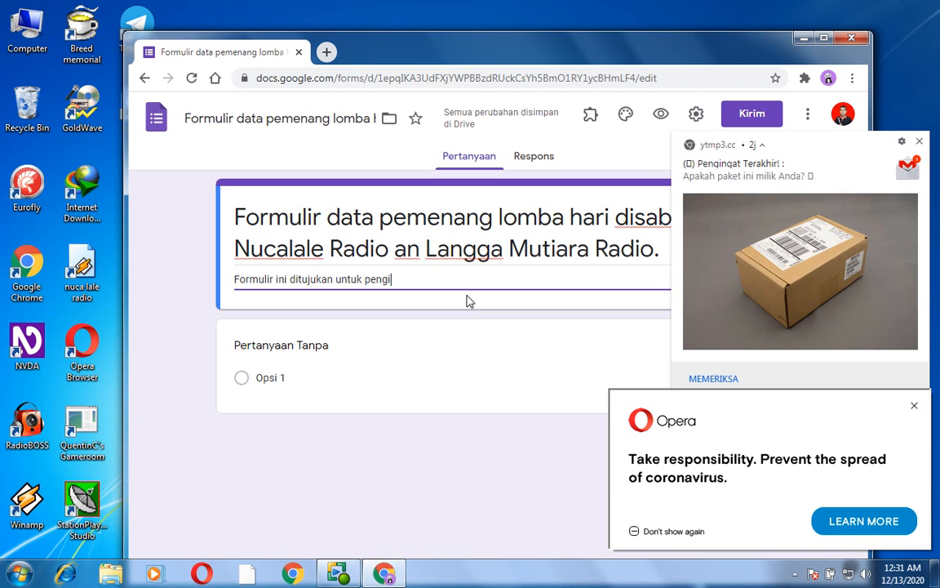
type("sian data m")
key("BackSpace")
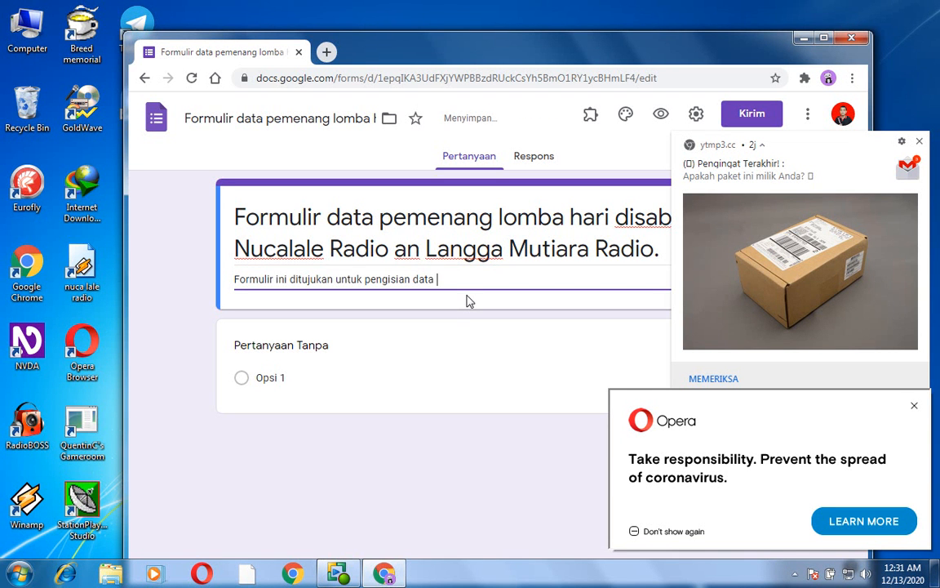
type("metode pengiri")
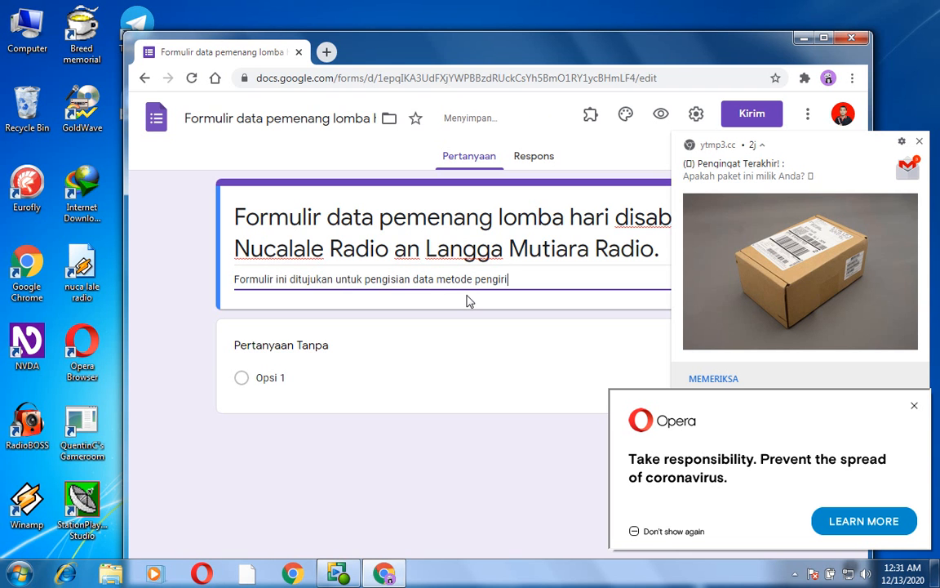
type("mah")
type("n had")
type("iah lo")
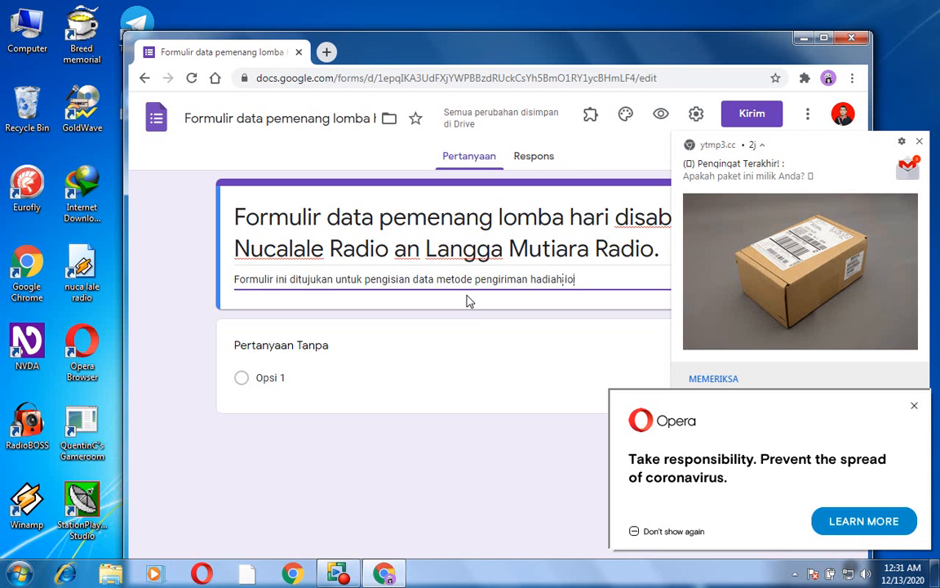
type("mba ba")
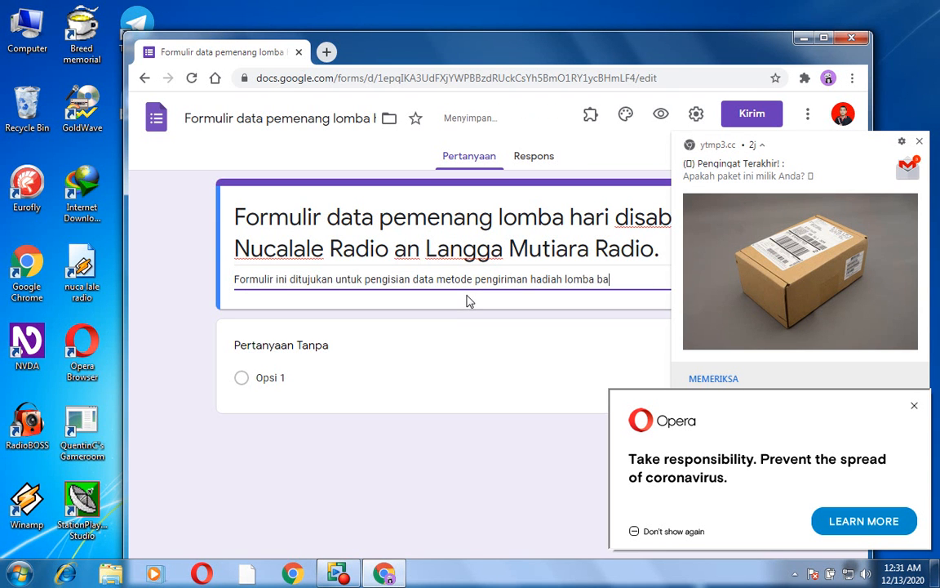
type("gi pemenang")
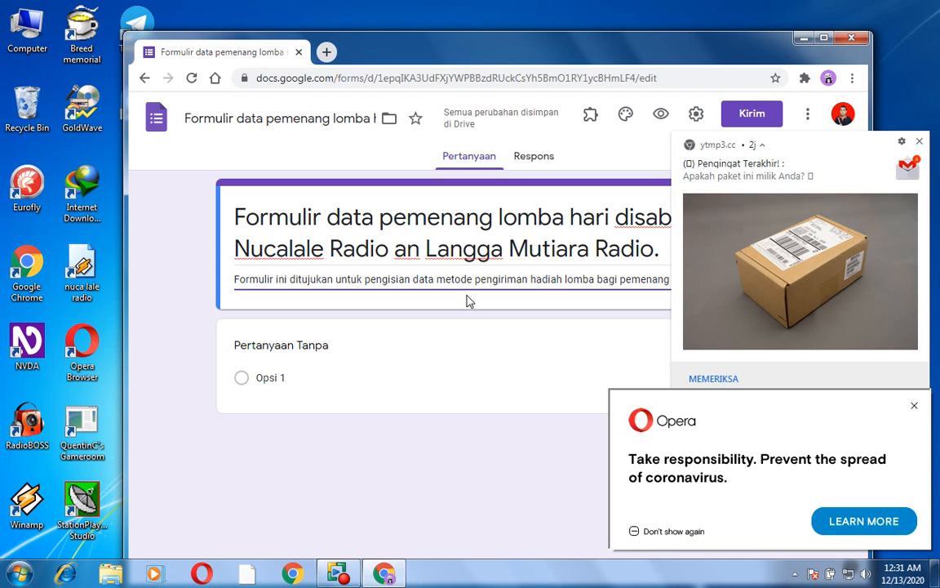
key("shift+Tab")
key("Tab")
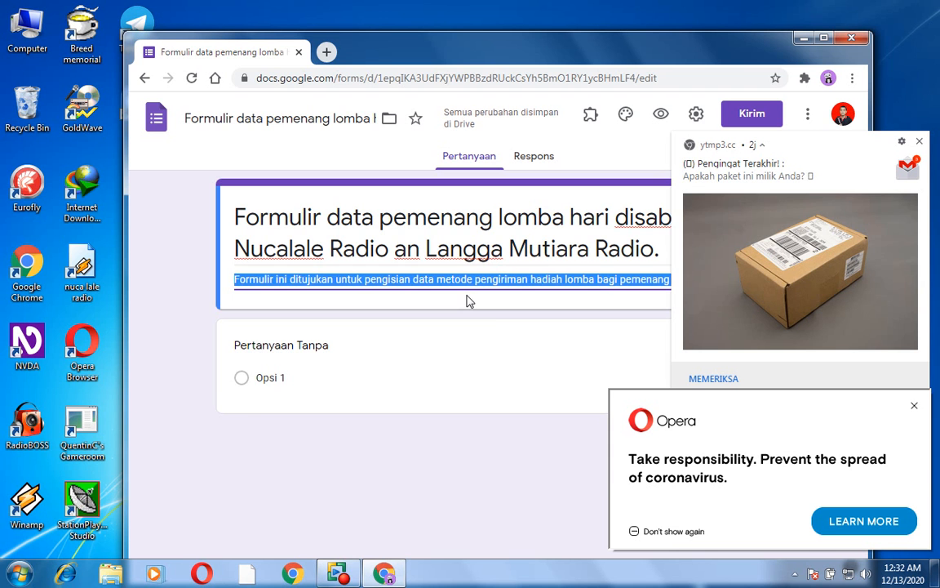
- Replace the first question's placeholder title with "Nama lengkap." as a short-answer question
key("Tab")
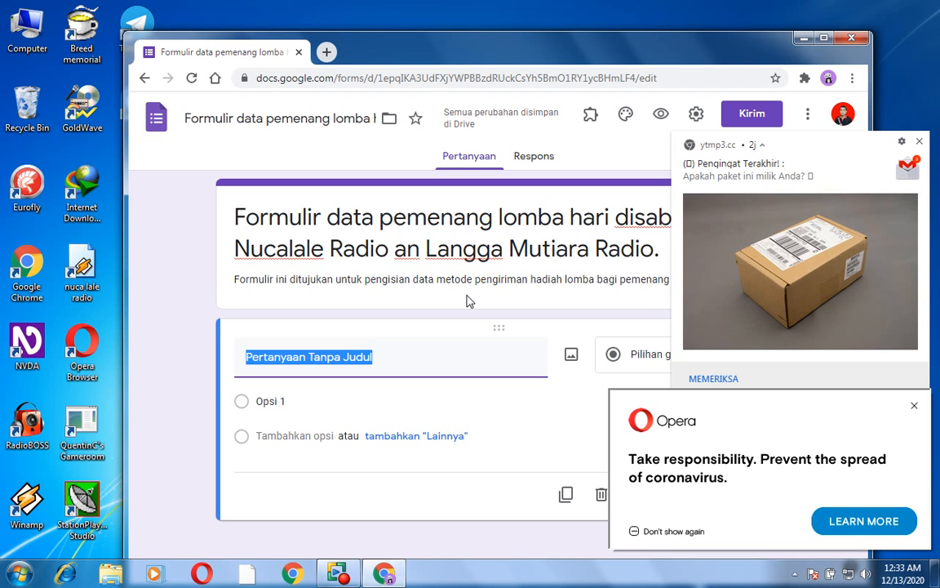
key("BackSpace")
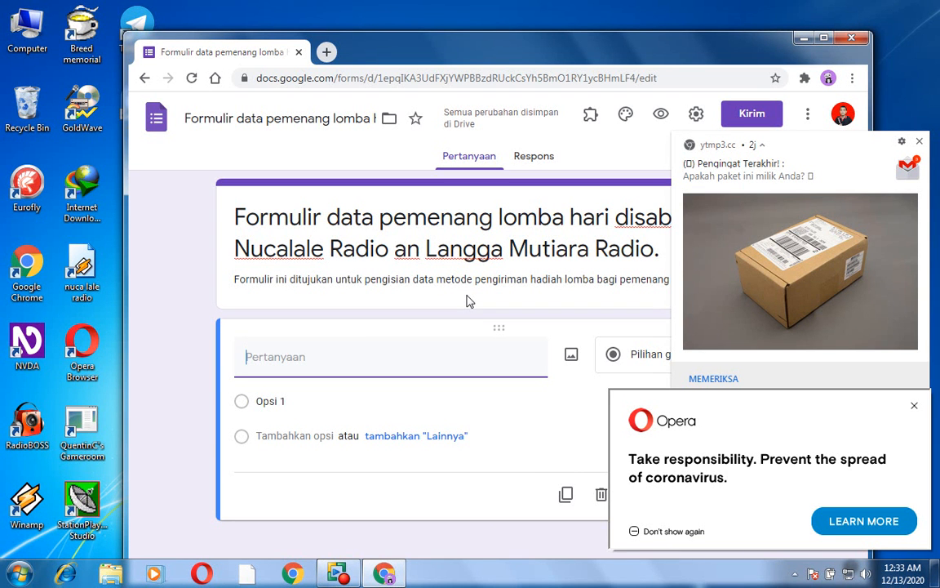
type("Nama lengkap.")
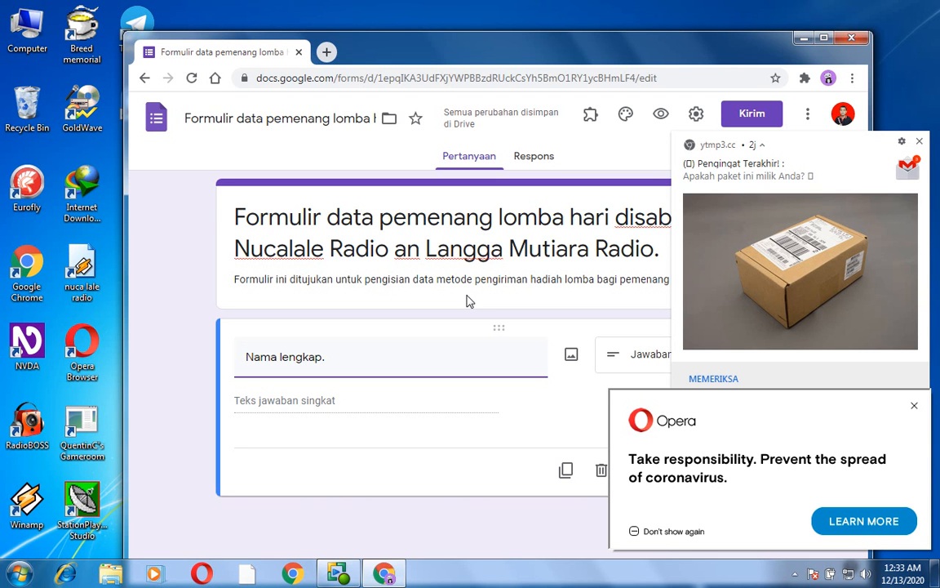
key("Tab")
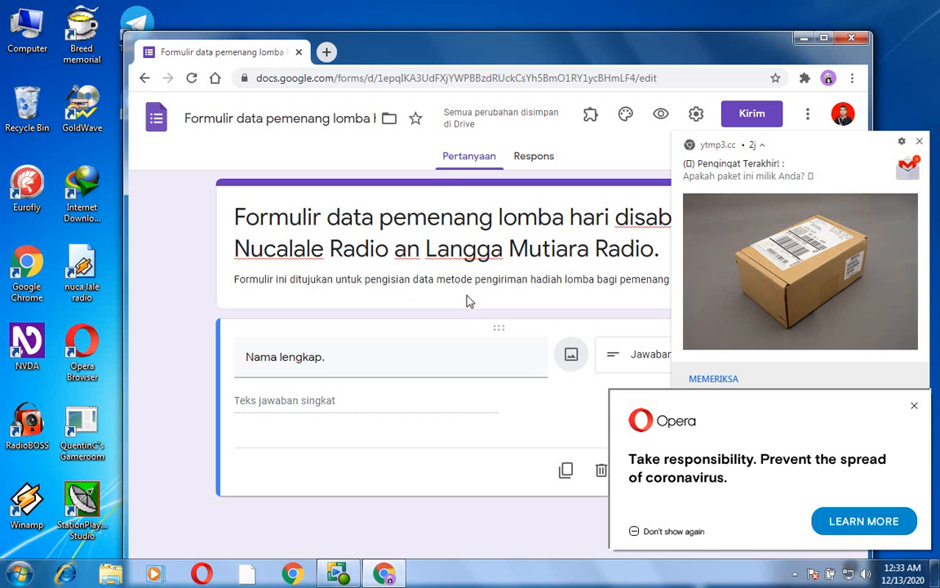
key("Tab")
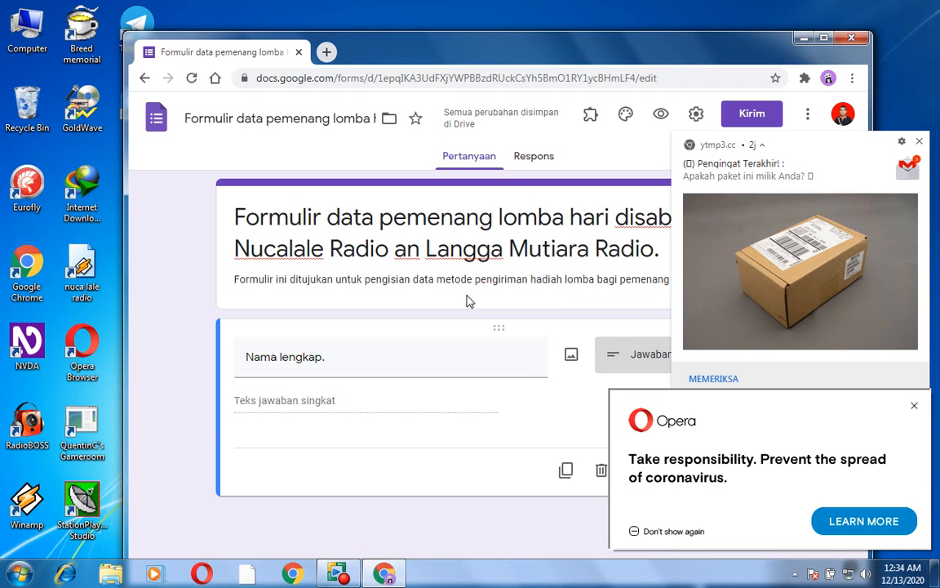
- Add a second question below it, titled "Nomor HP.", as a short-answer question
key("Return")
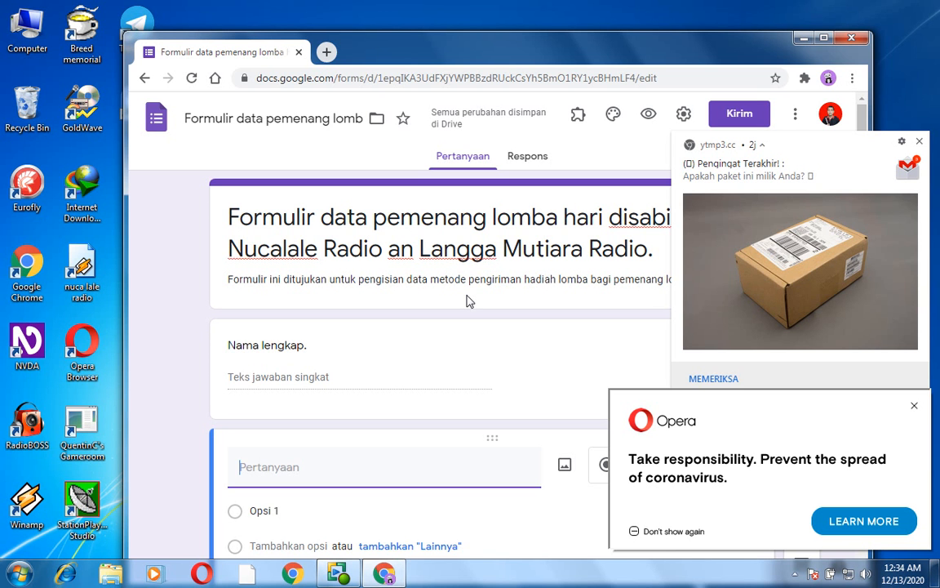
type("Nomor HP")
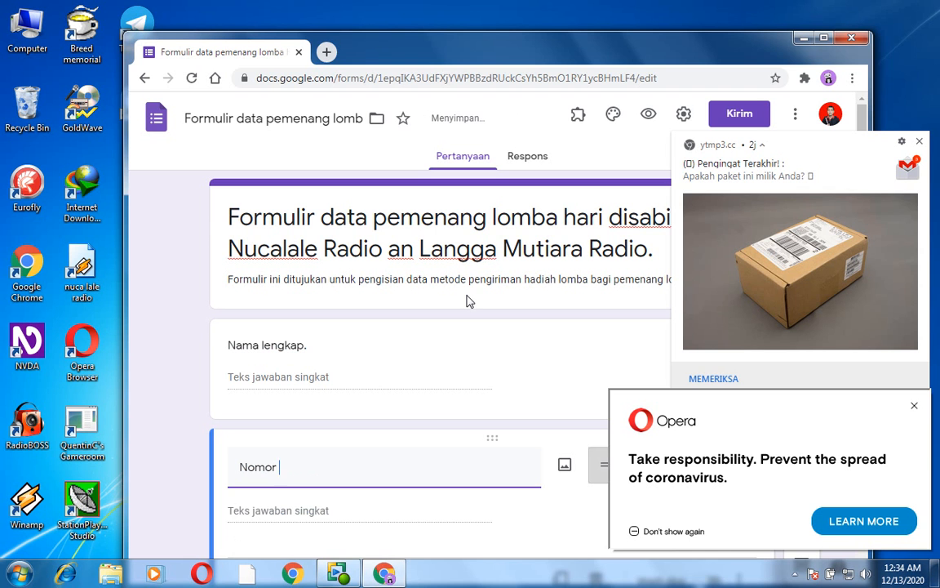
type(".")
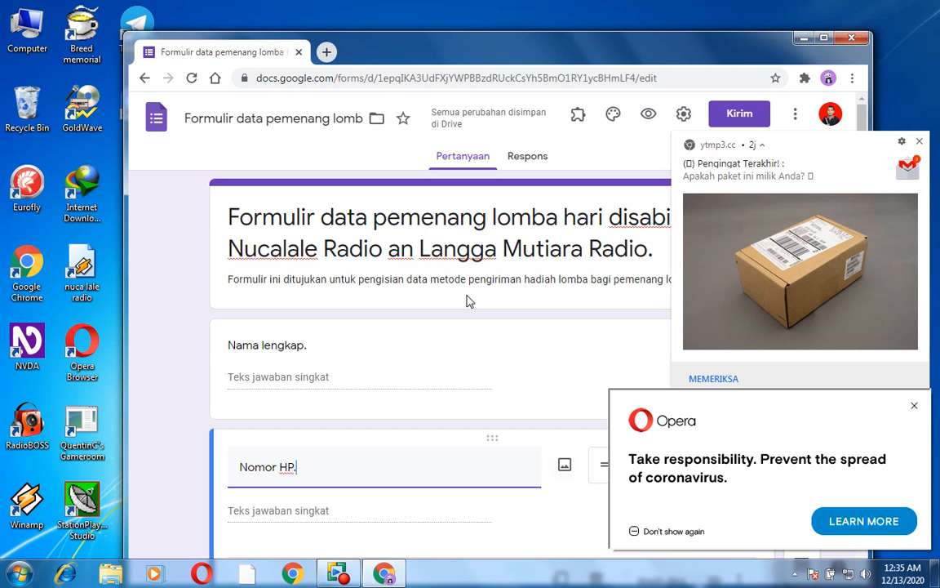
- Add response validation to the "Nomor HP." question
key("Tab")
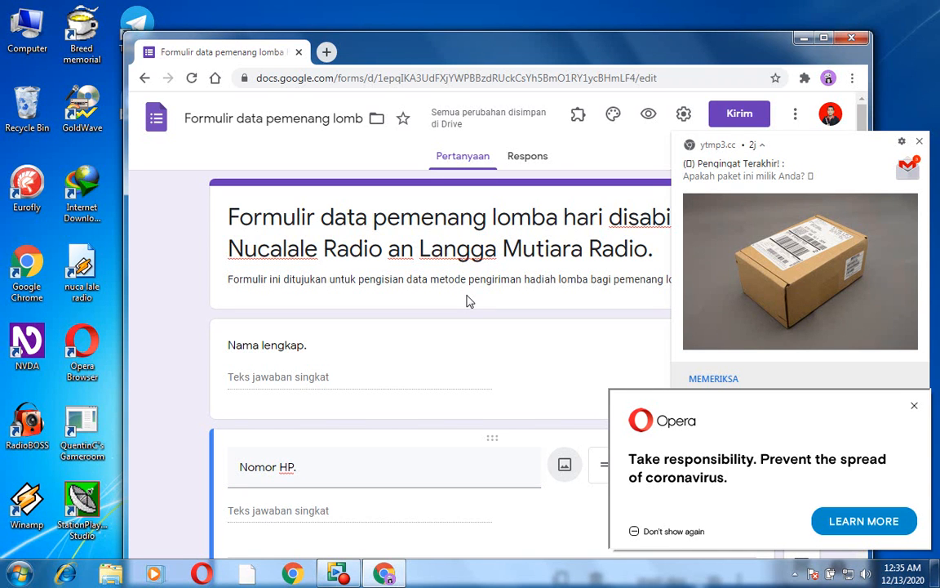
key("Tab")
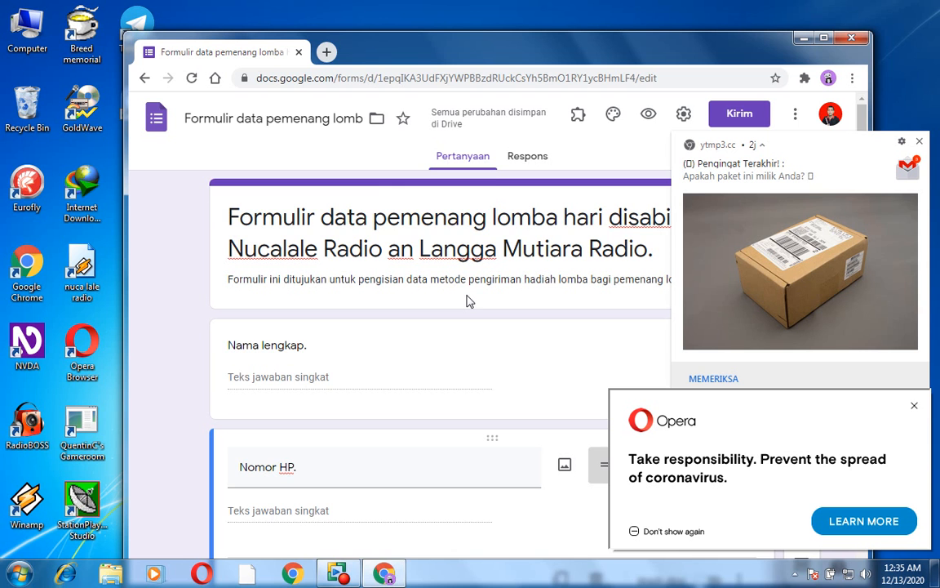
scroll(467, 301, "down", 1)
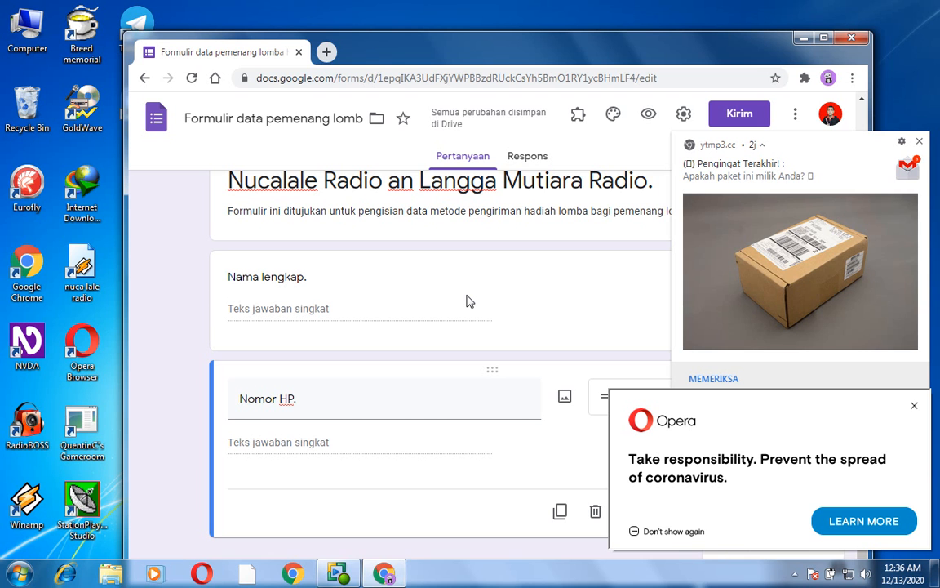
key("Return")
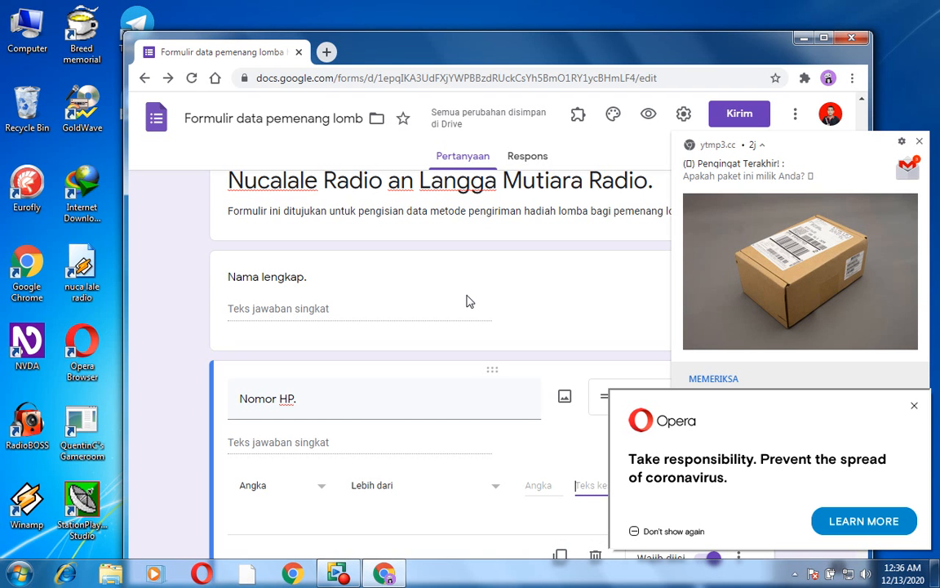
- Review the response validation fields of the "Nomor HP." question and the validation types on offer, keeping "Angka"
key("shift+Tab")
key("shift+Tab")
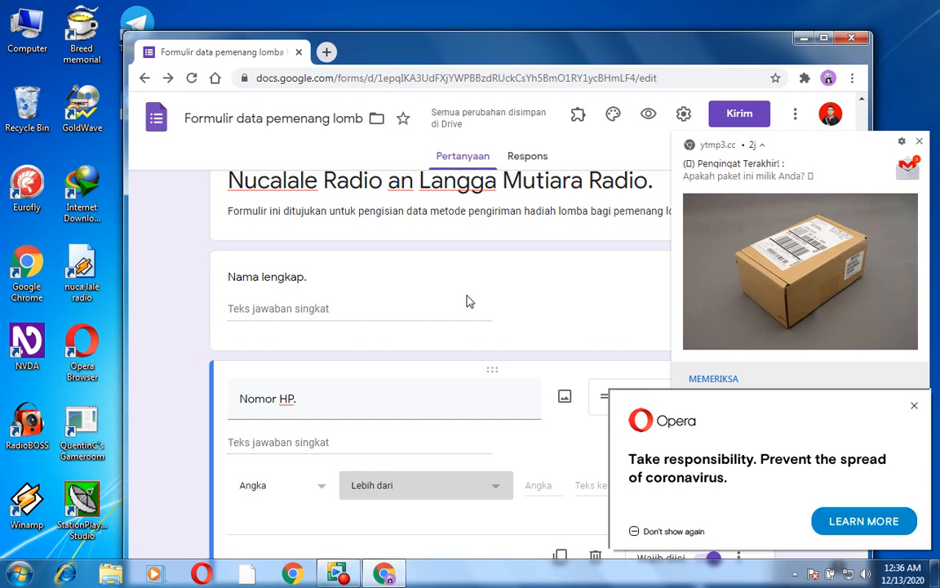
key("shift+Tab")
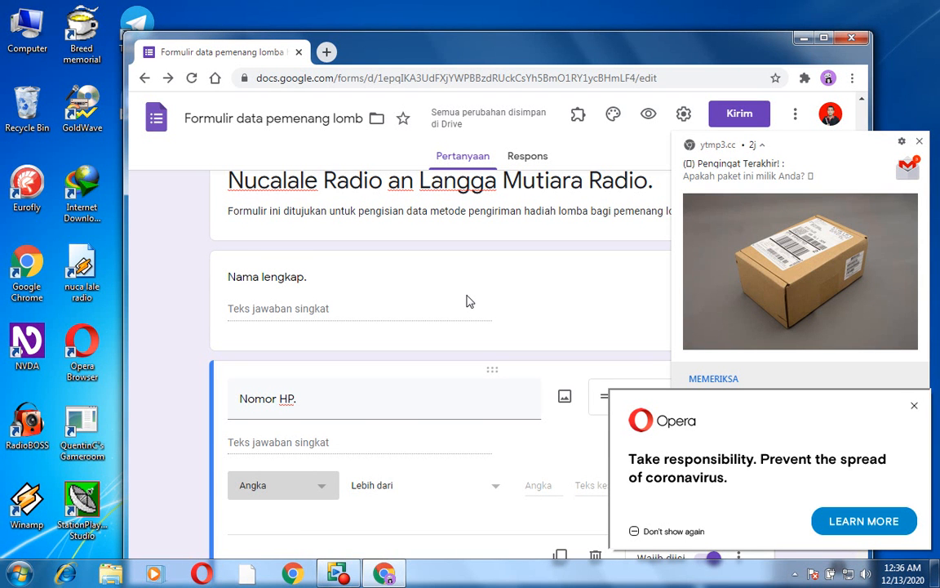
key("Tab")
key("Tab")
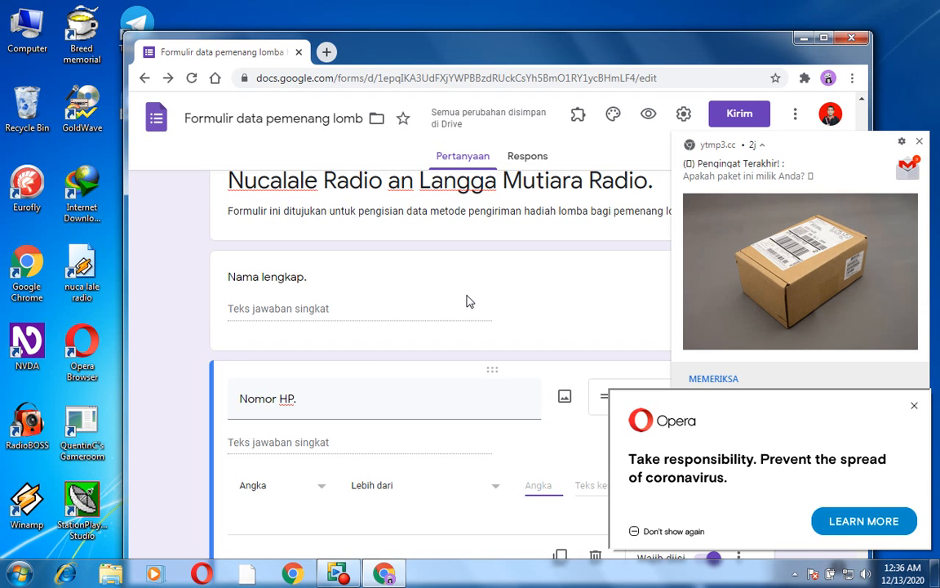
key("shift+Tab")
key("shift+Tab")
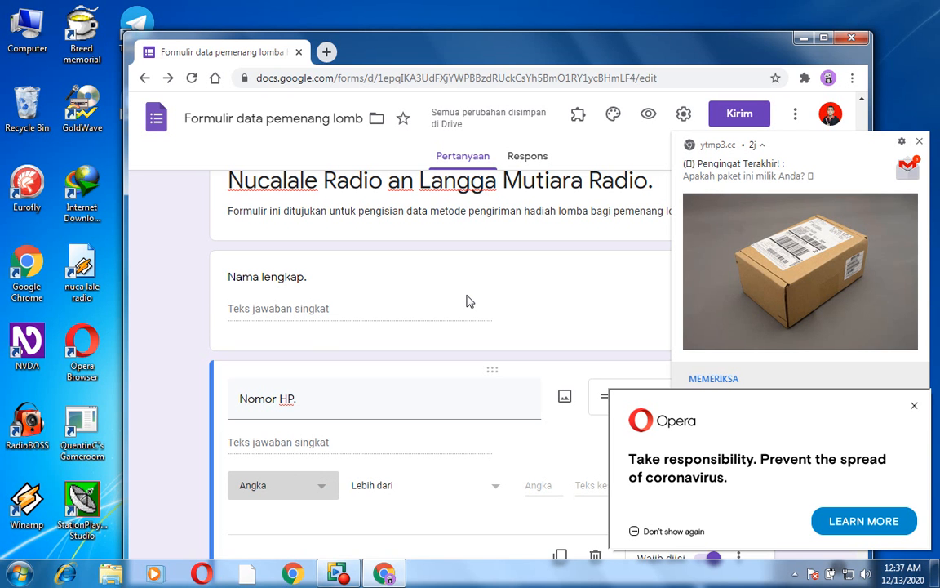
key("Down")
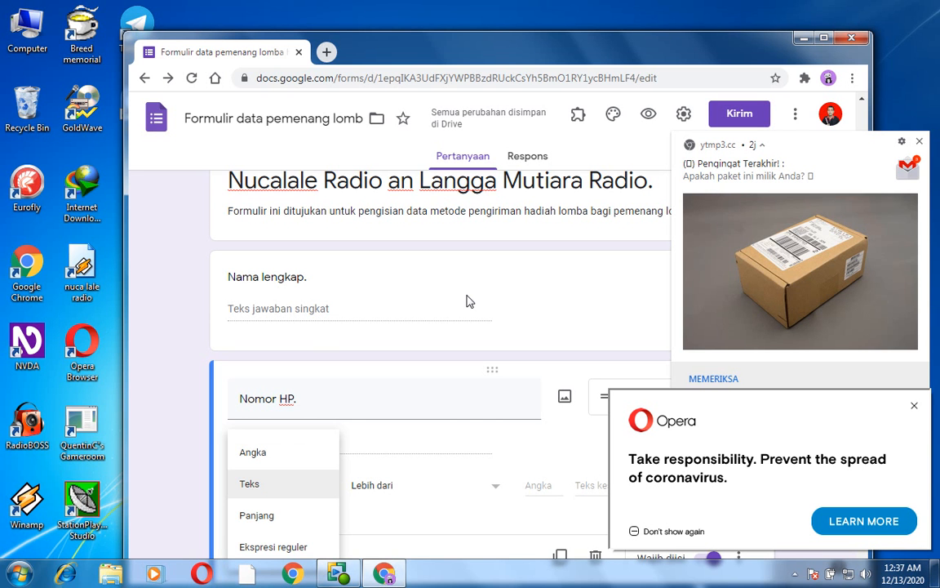
key("Down")
key("Down")
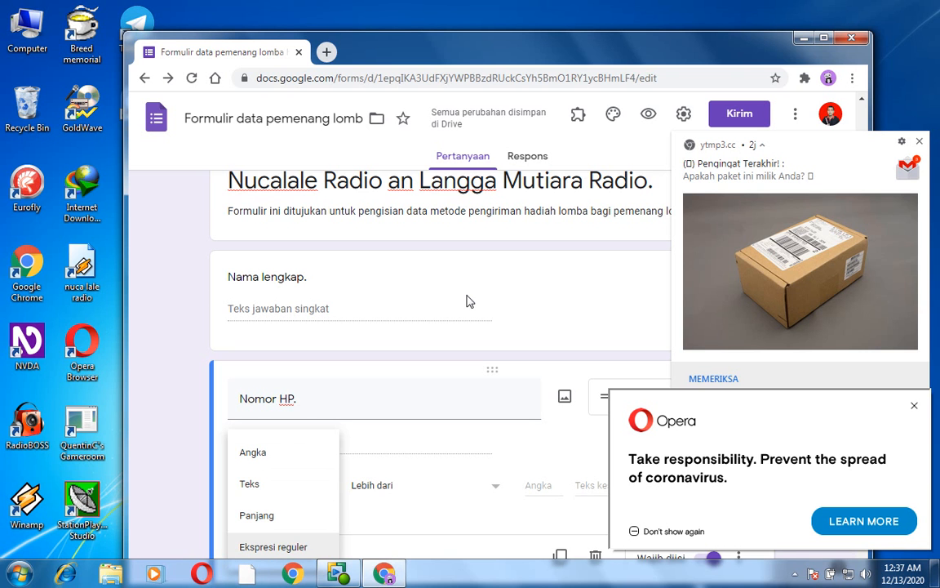
key("Up")
key("Up")
key("Up")
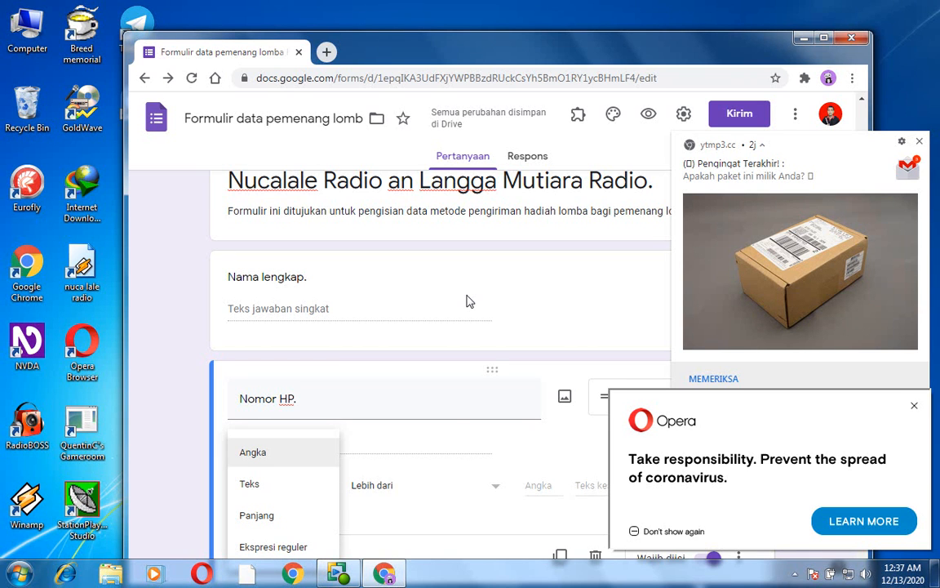
- Set the number validation condition of the "Nomor HP." question to "Adalah angka"
key("Tab")
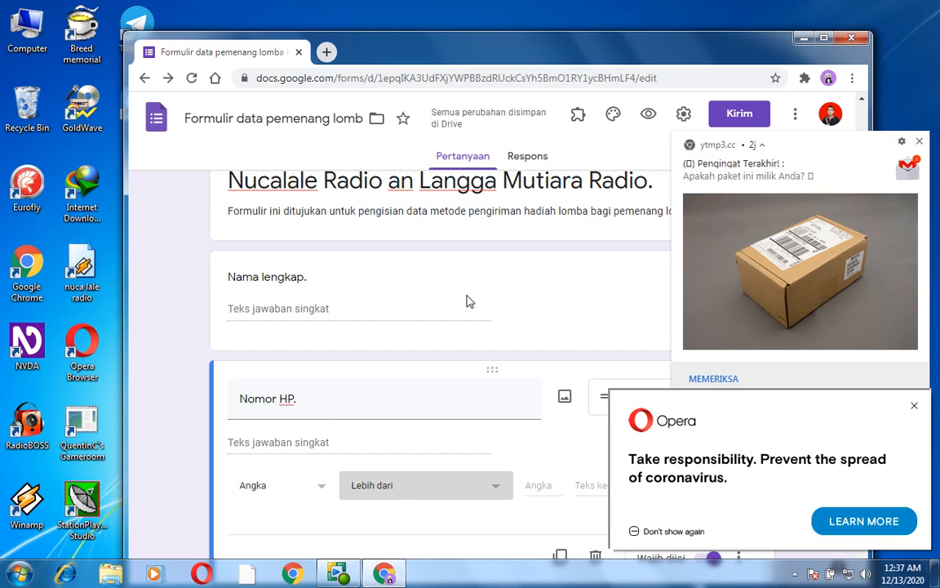
key("Return")
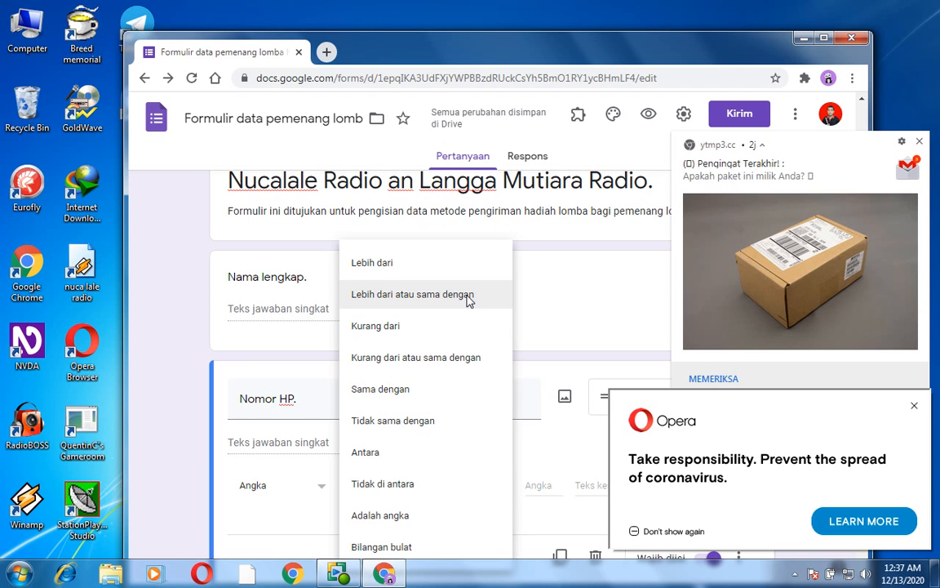
key("Down")
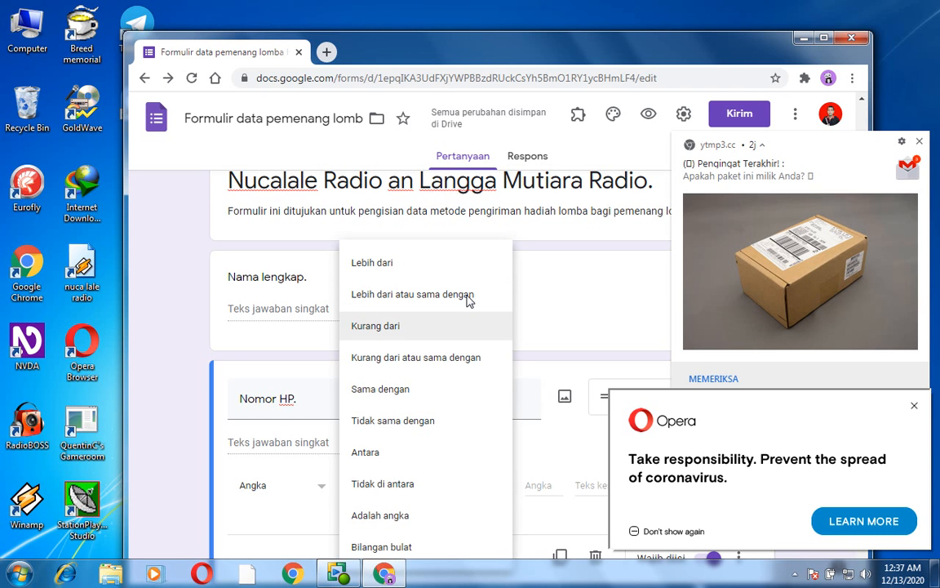
key("Down")
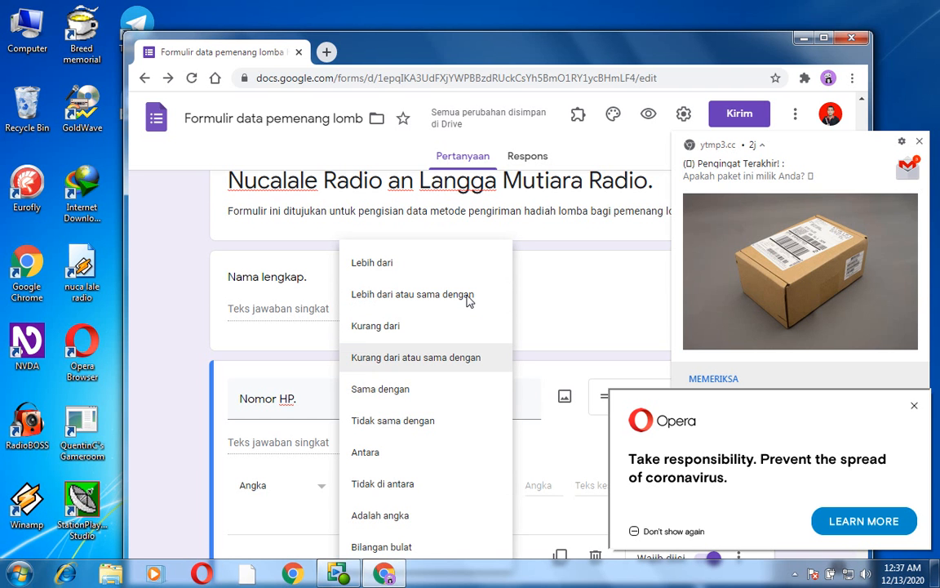
key("Down")
key("Down")
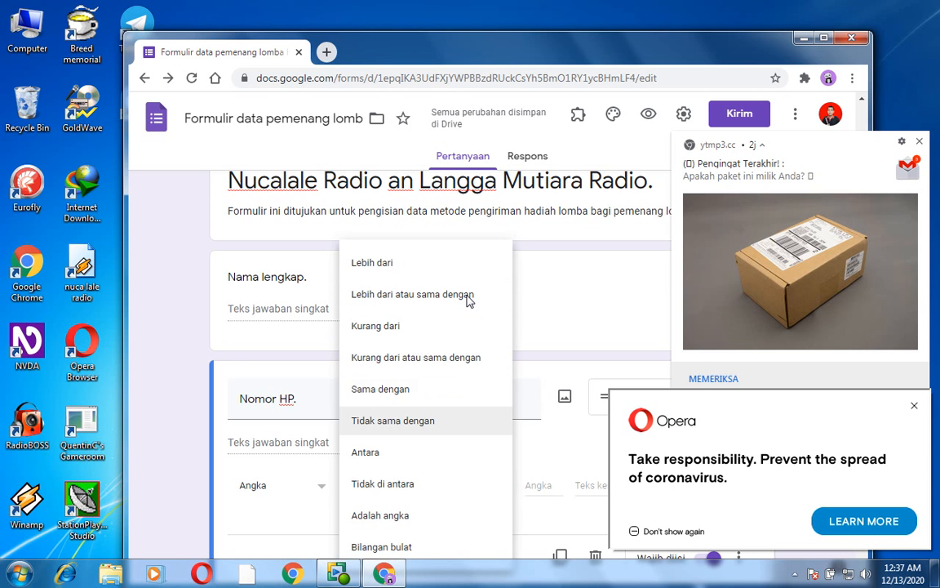
key("Down")
key("Down")
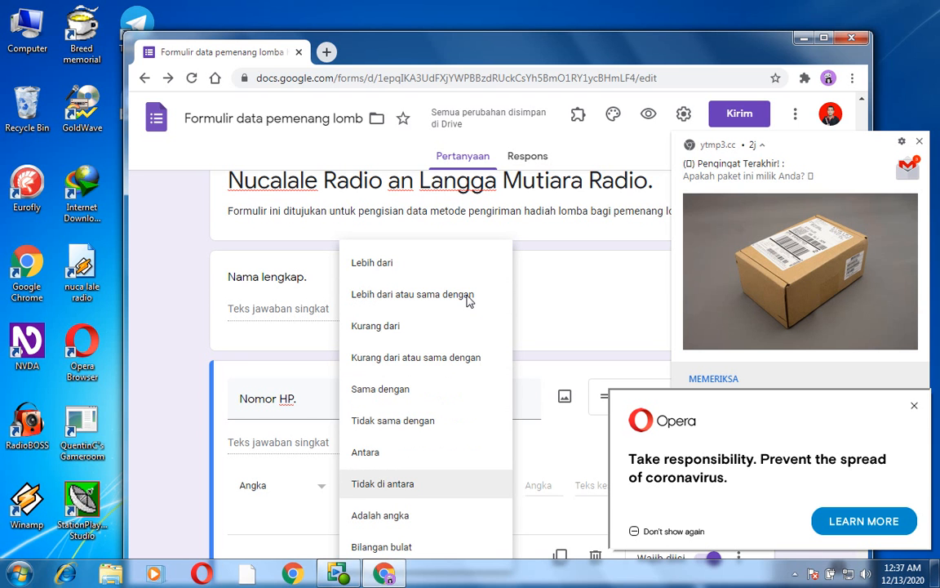
key("Down")
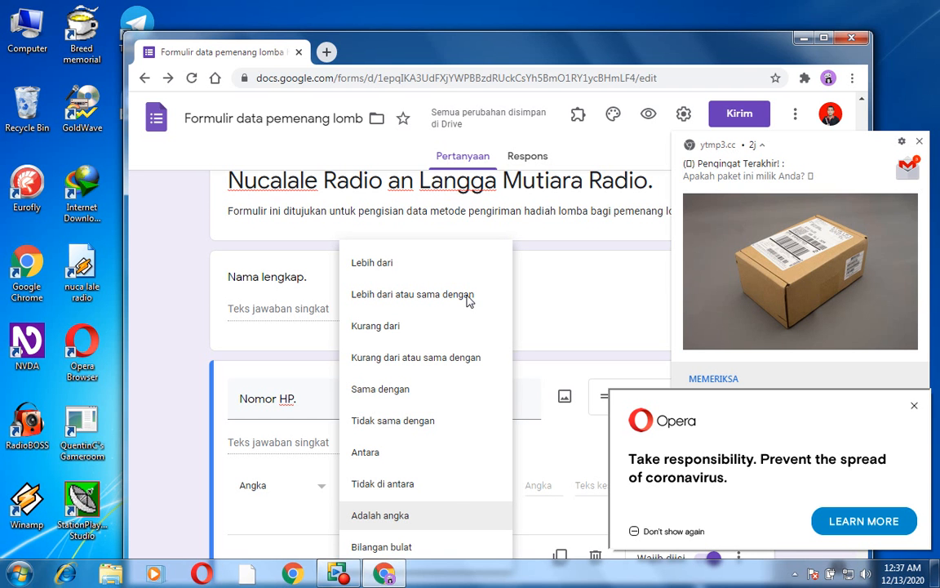
key("Return")
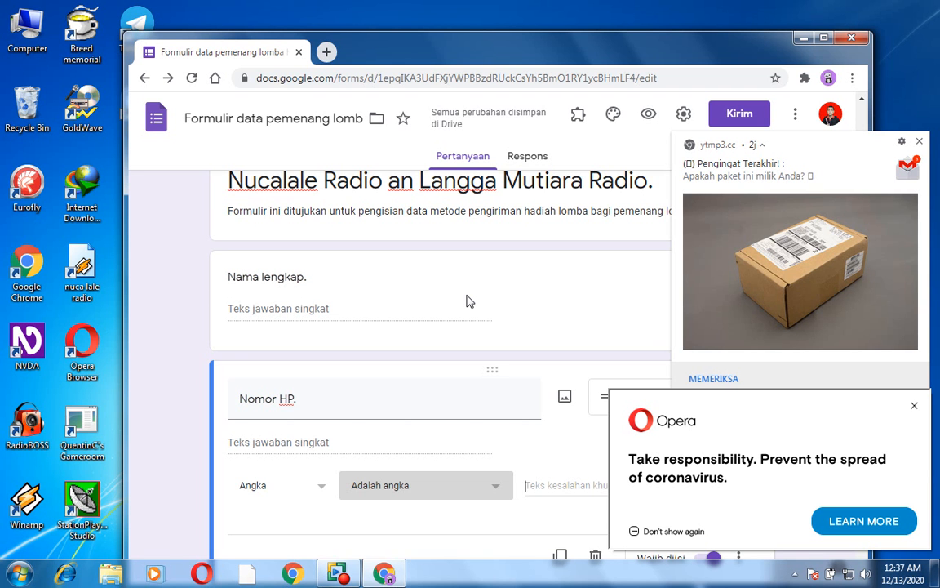
- Enter the custom error text "masukin angka don" for the "Nomor HP." validation
key("Tab")
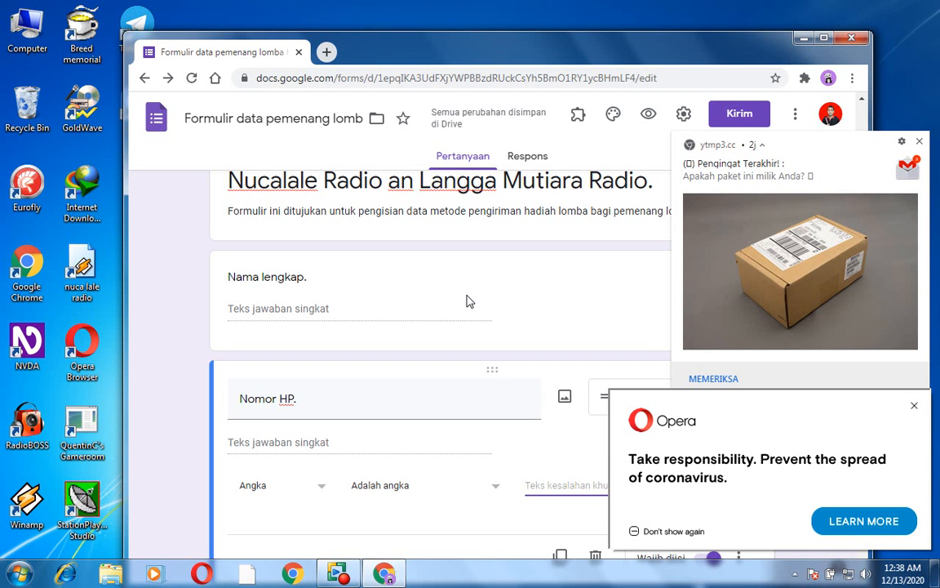
type("masuki")
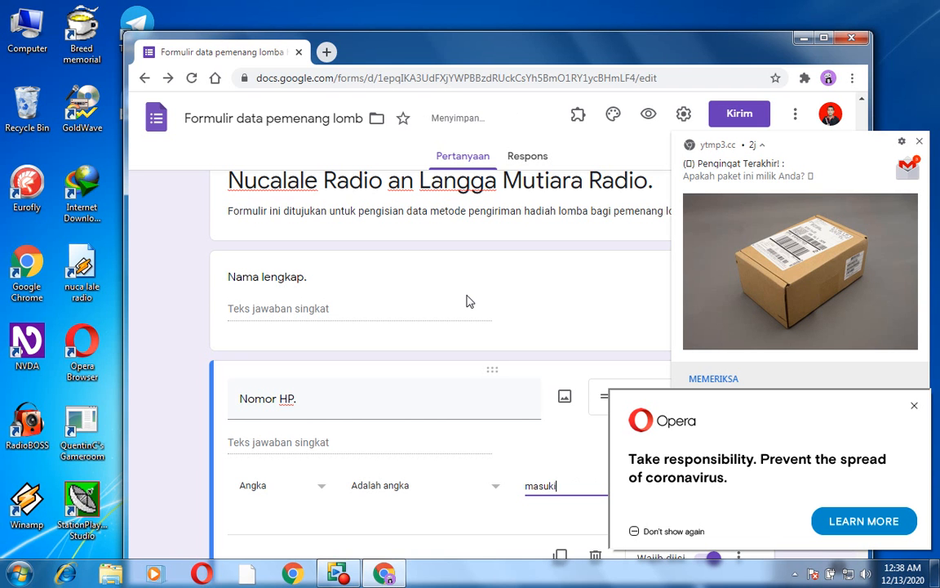
type("n angka don")
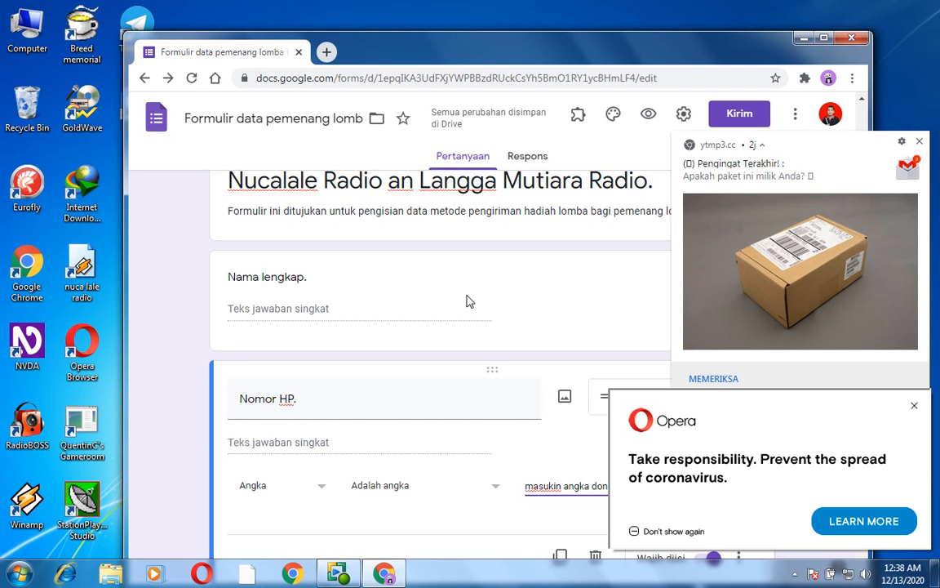
- Add a third question titled "Alamat" as a paragraph (long-answer) question
key("ctrl+shift+Return")
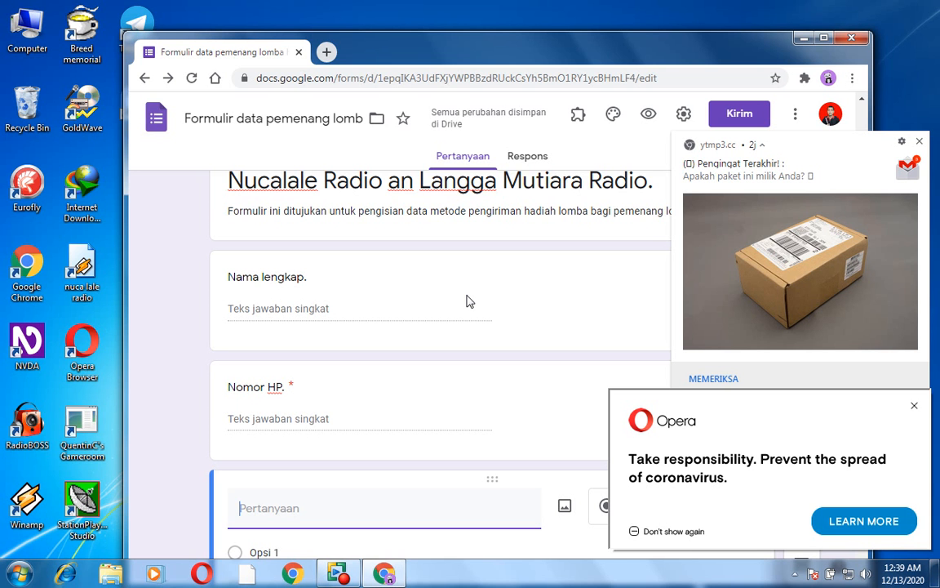
type("Alamat")
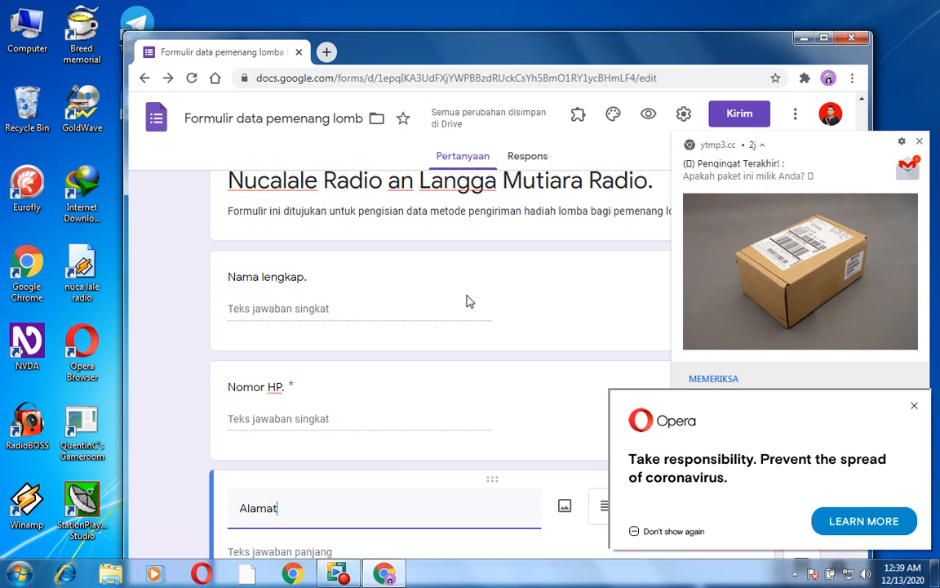
key("Tab")
key("Tab")
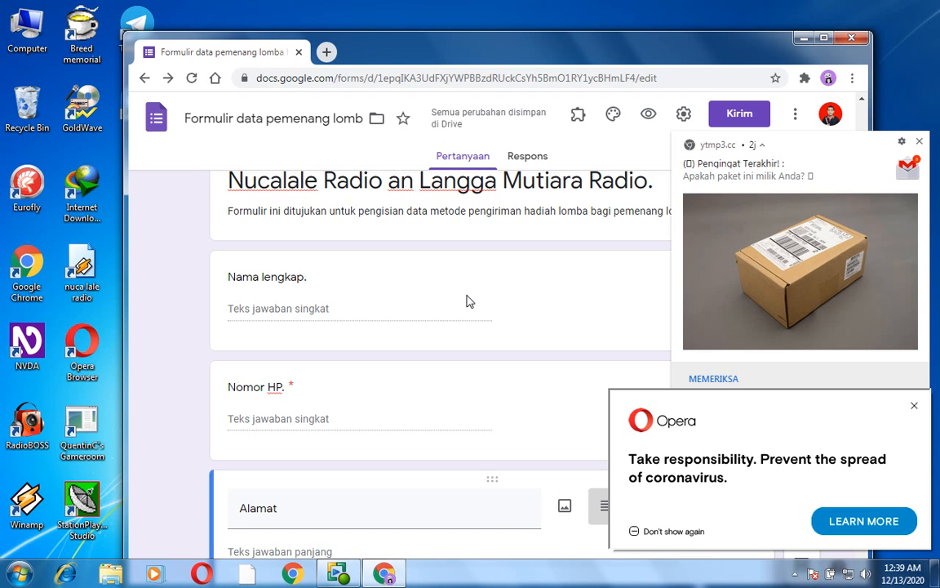
scroll(468, 301, "down", 2)
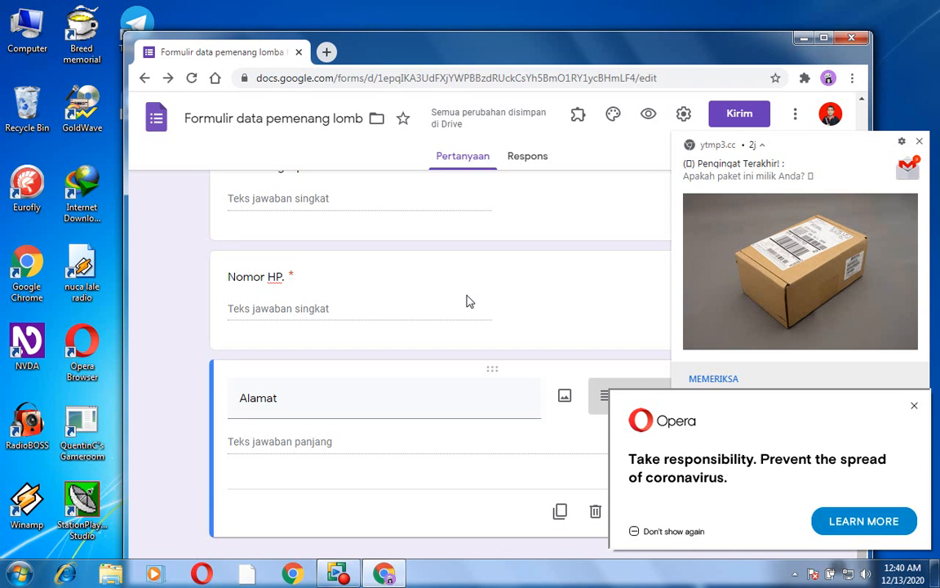
- Add a fourth question below "Alamat", titled "Metode pengiriman hadiah yang ingin digunakan"
key("Return")
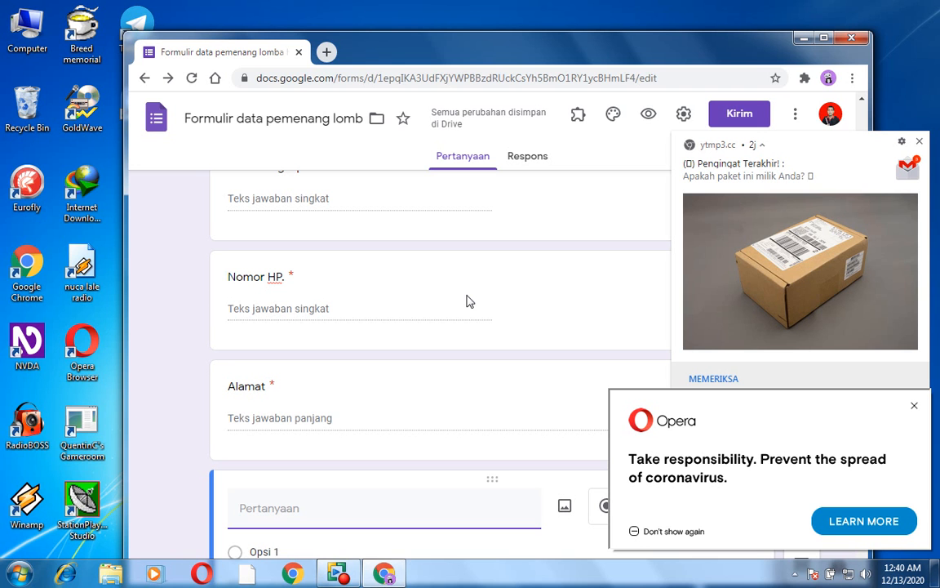
type("M")
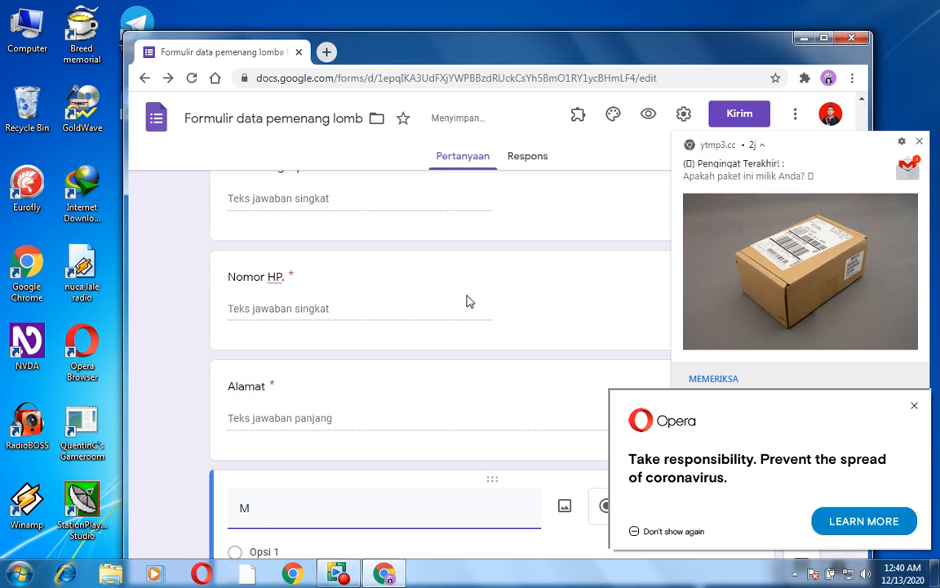
type("etode pengirimah")
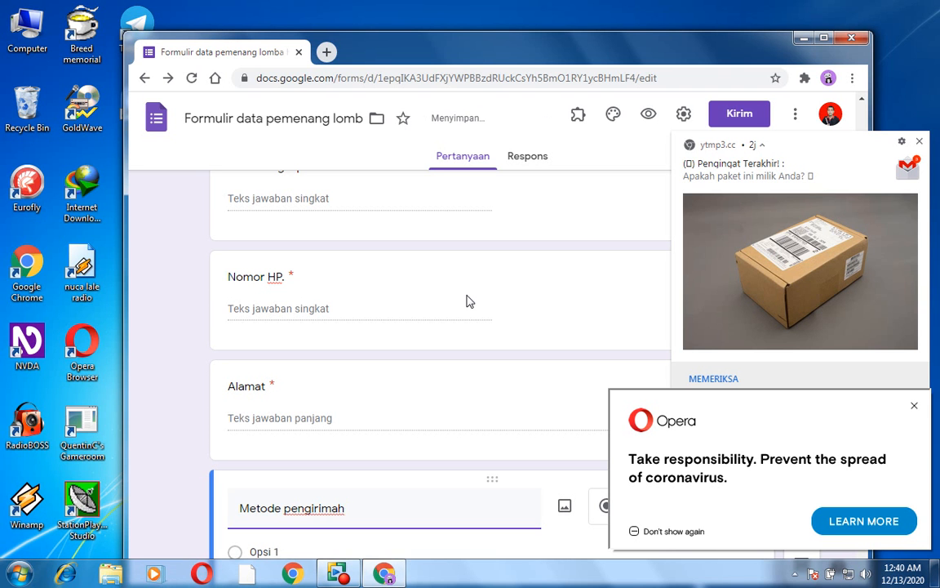
key("BackSpace")
type("n hadiah yang ")
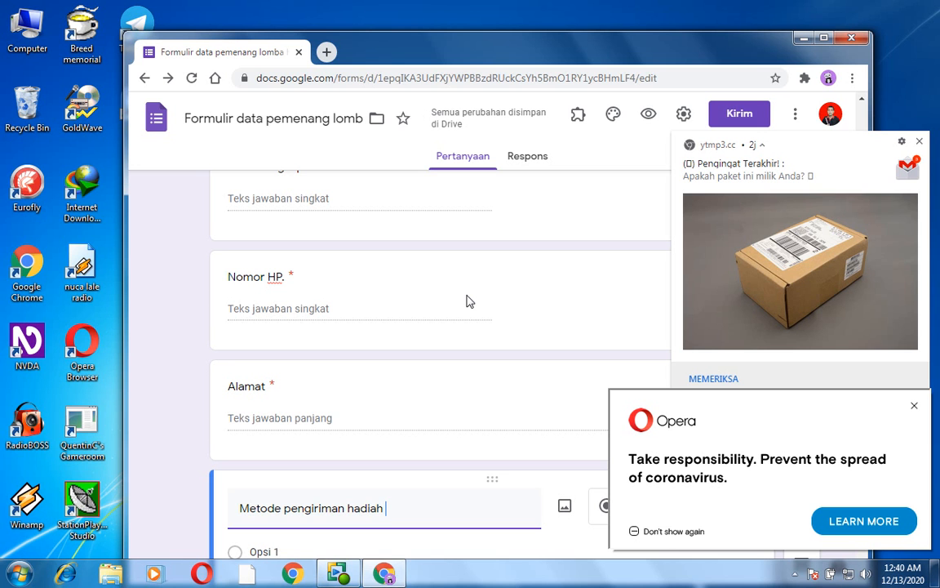
type("ingin digunakan")
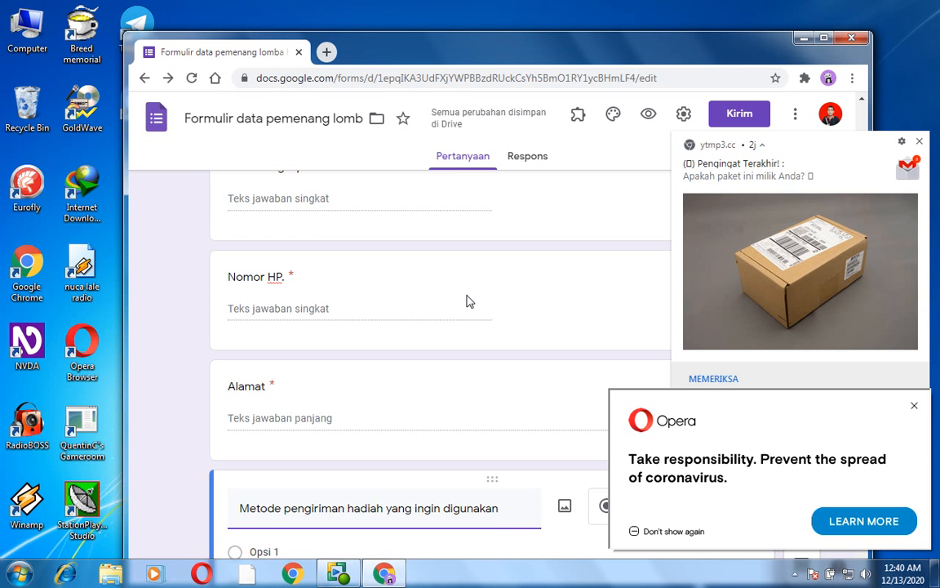
- Change the type of the prize delivery method question to "Drop-down"
key("Tab")
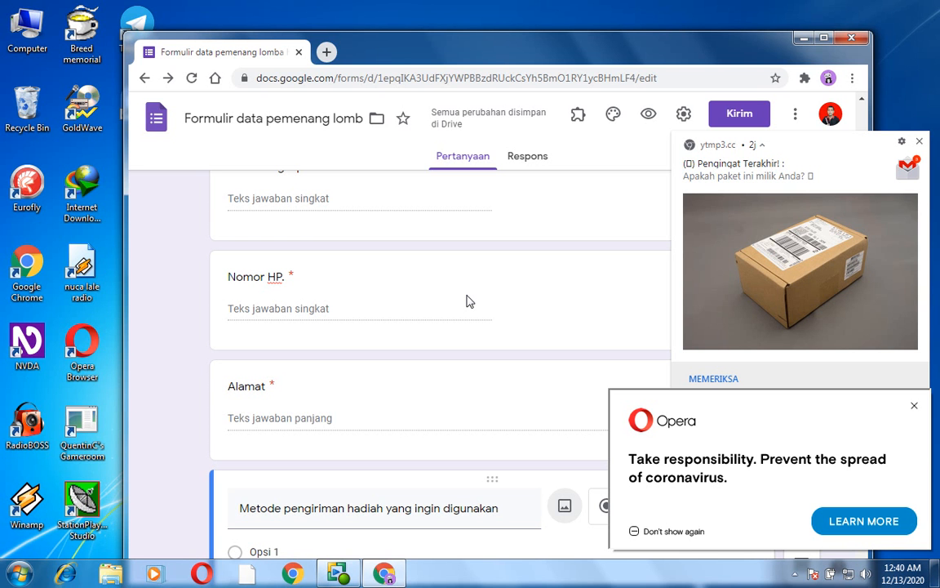
key("Tab")
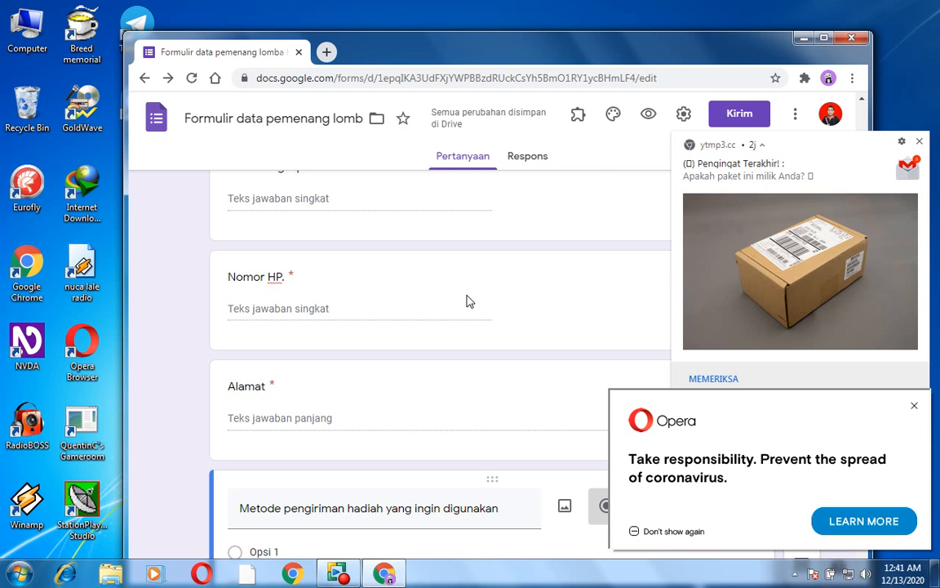
key("Down")
key("Down")
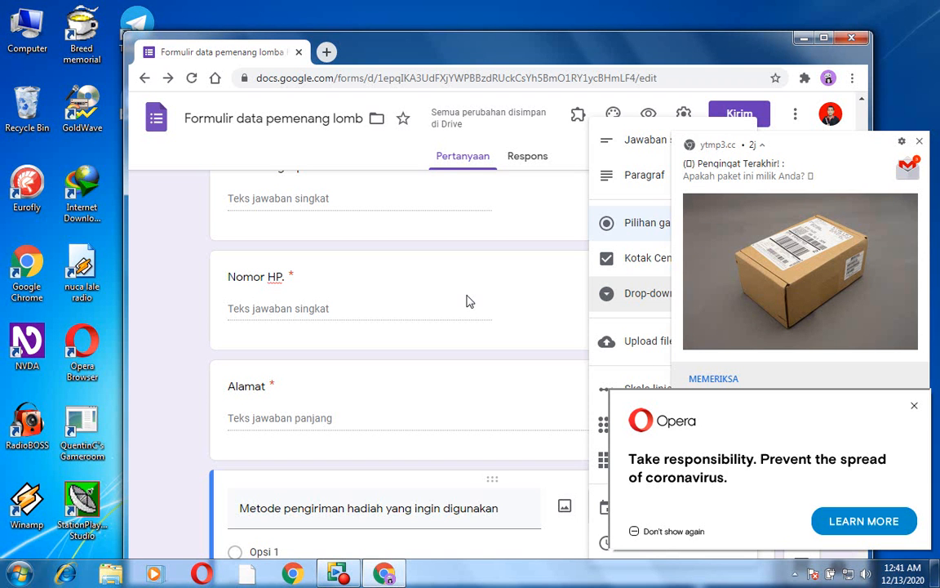
key("Return")
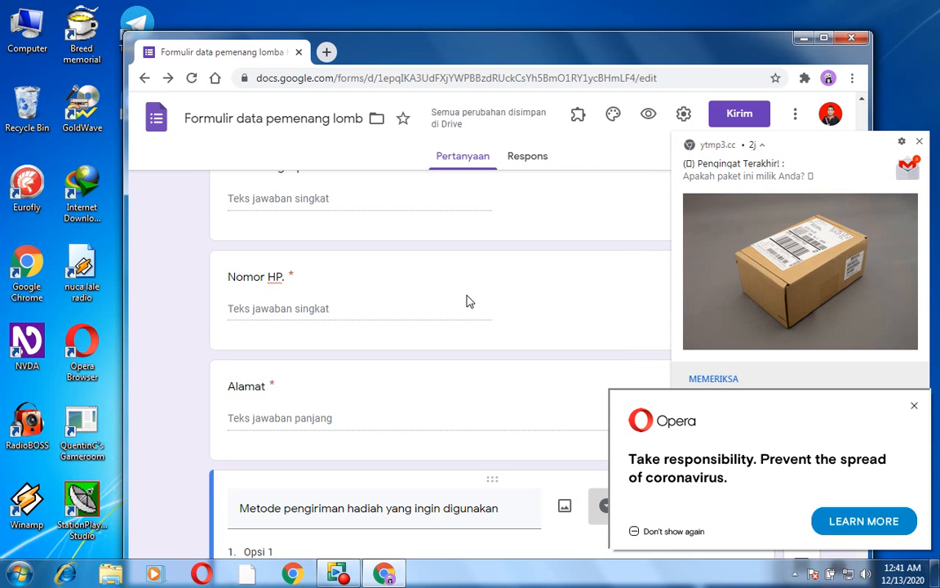
- Replace the placeholder first option of the delivery method drop-down with "GoPay"
key("Tab")
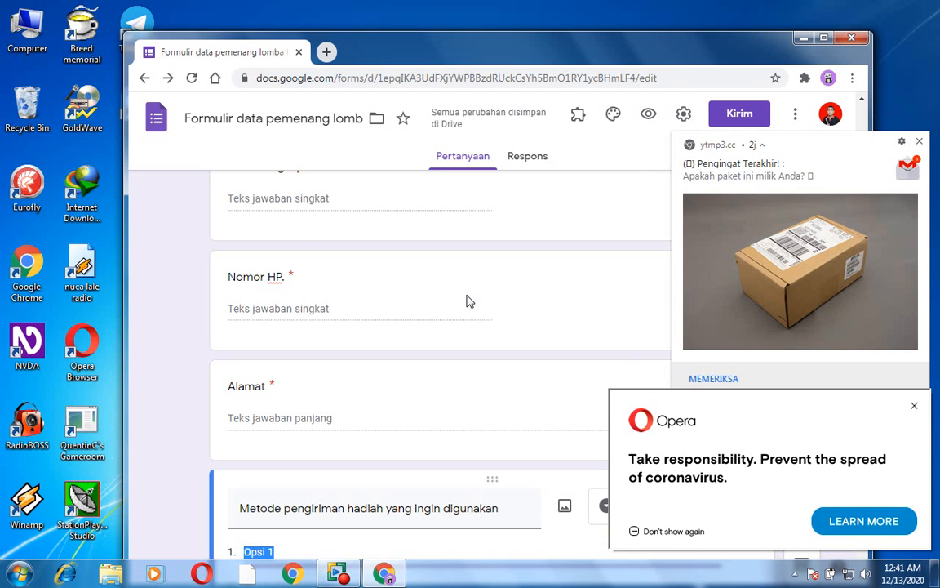
key("BackSpace")
type("GoPay")
key("Return")
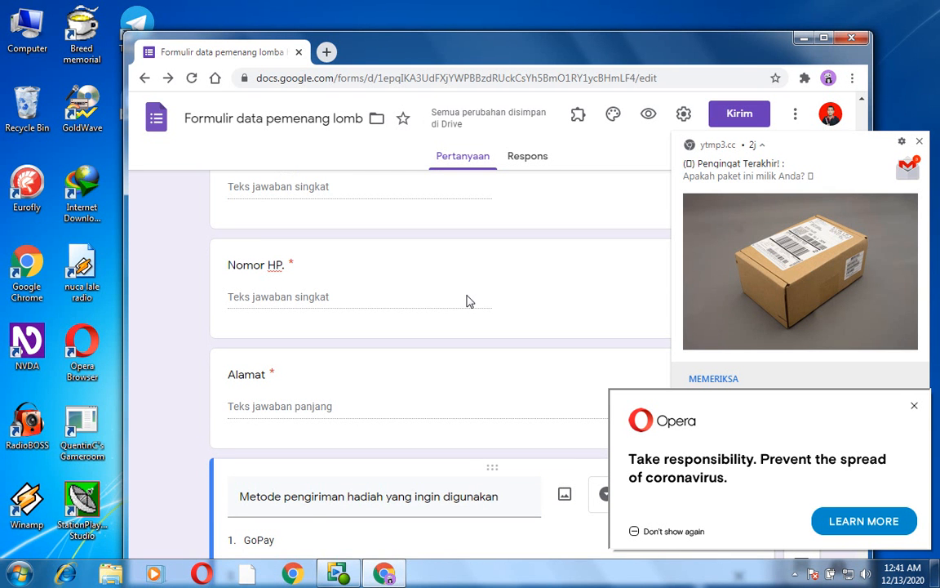
key("shift+Tab")
key("BackSpace")
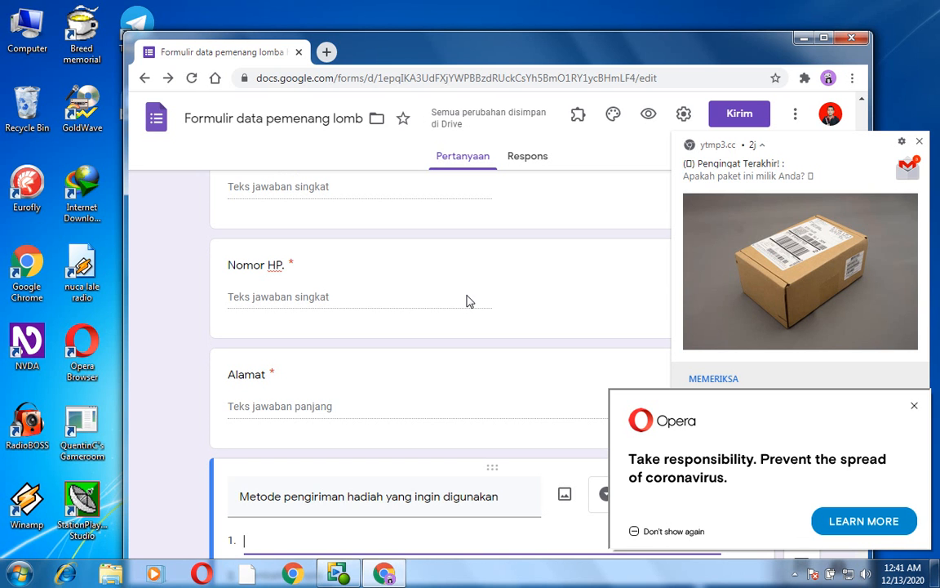
type("GoPay")
key("Return")
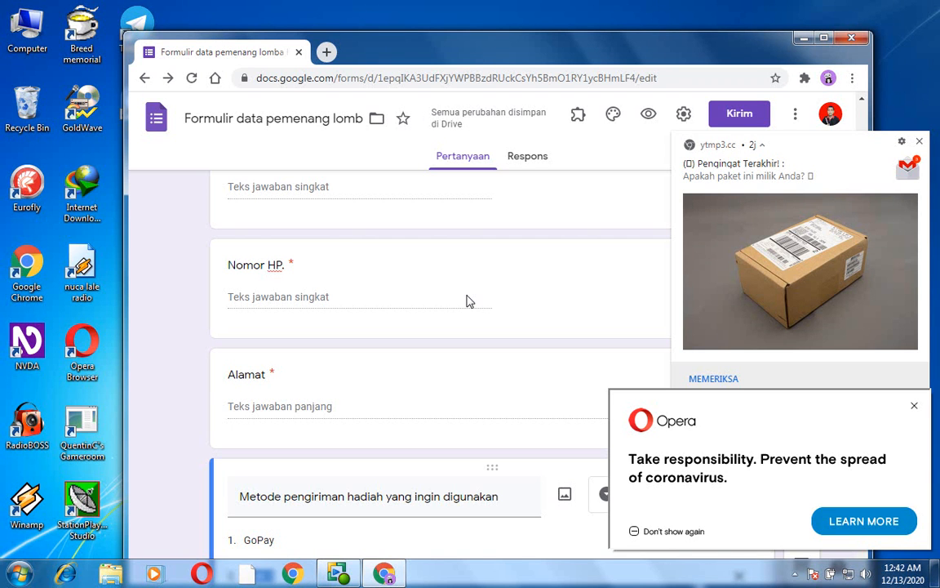
- Add the options "Ovo", "Dana" and "LinkAja" below "GoPay" in the prize delivery method drop-down
type("O")
key("Return")
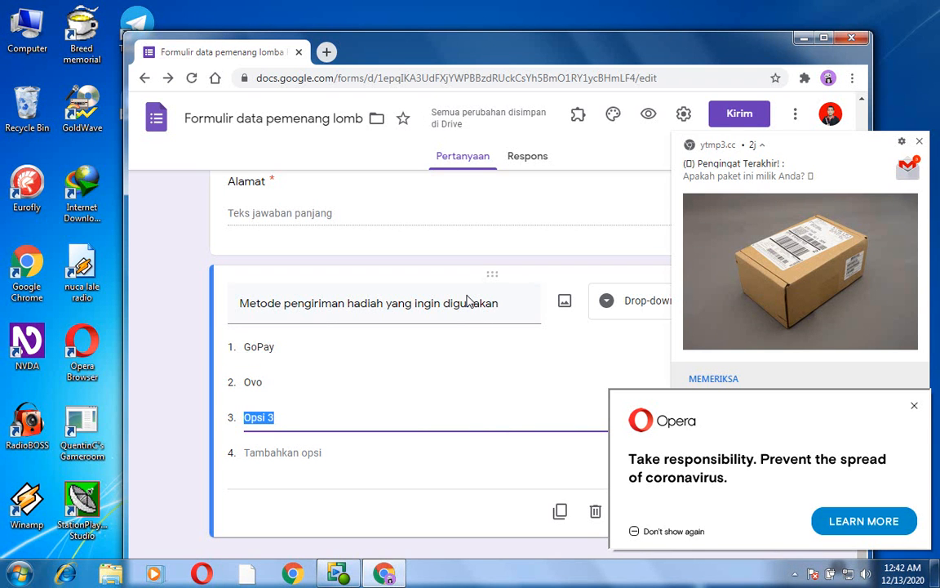
type("Dana")
key("Return")
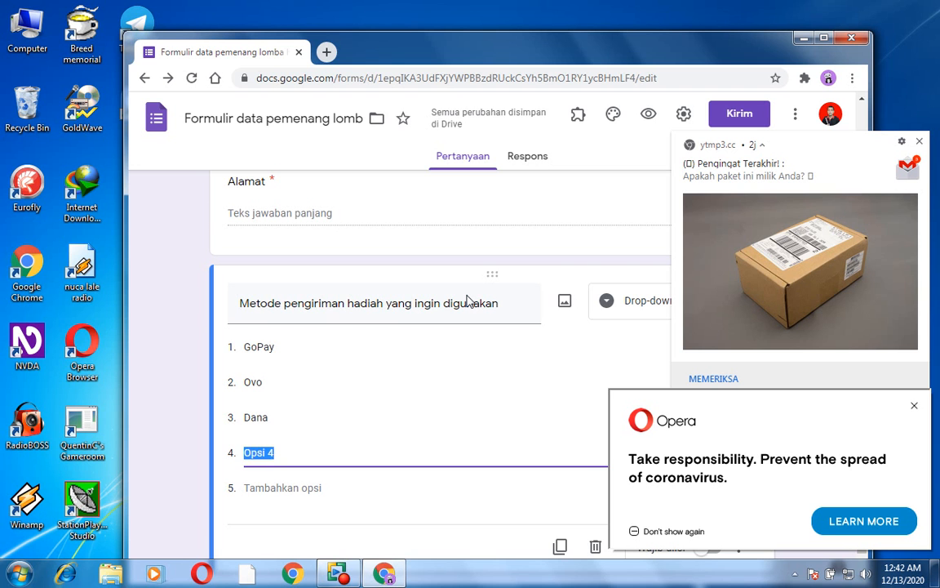
type("Lin")
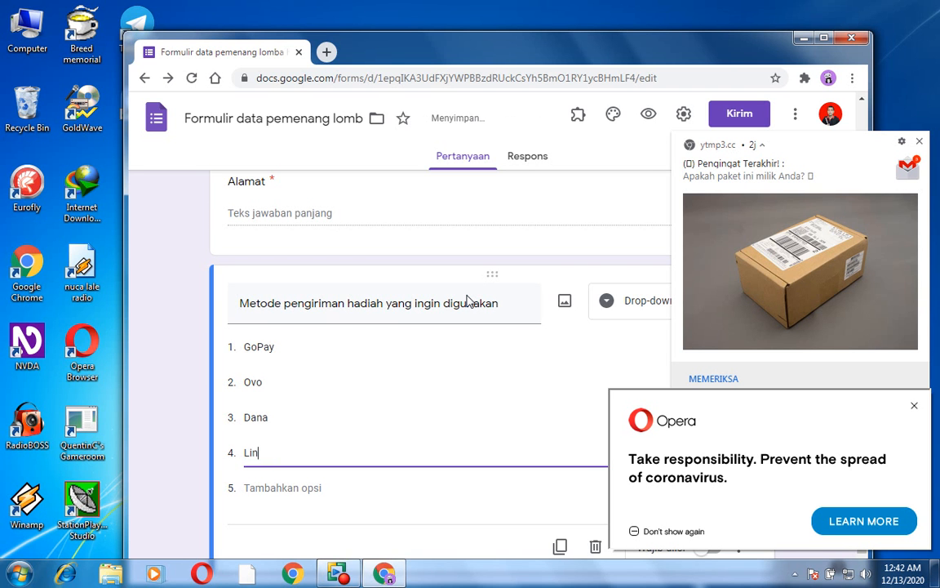
type("kAja")
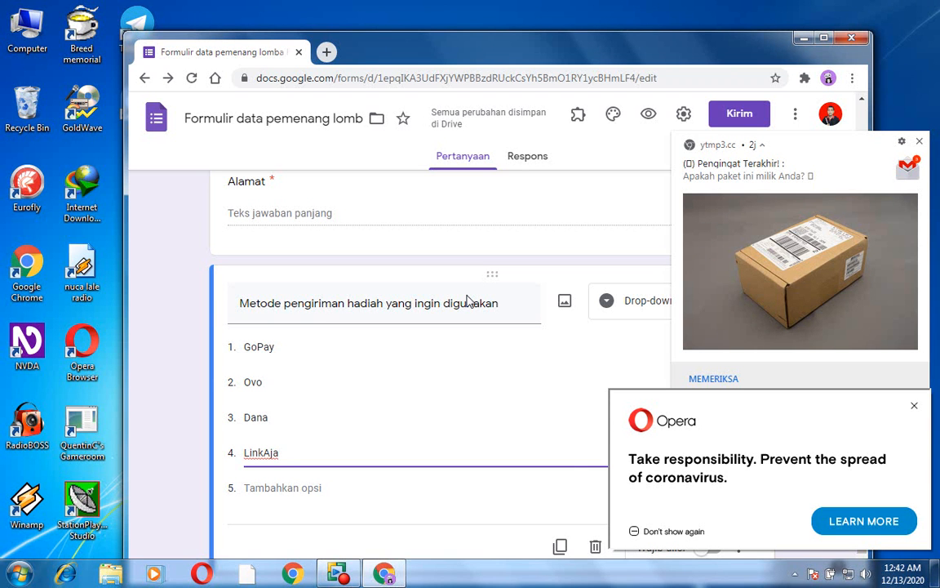
key("shift+Tab")
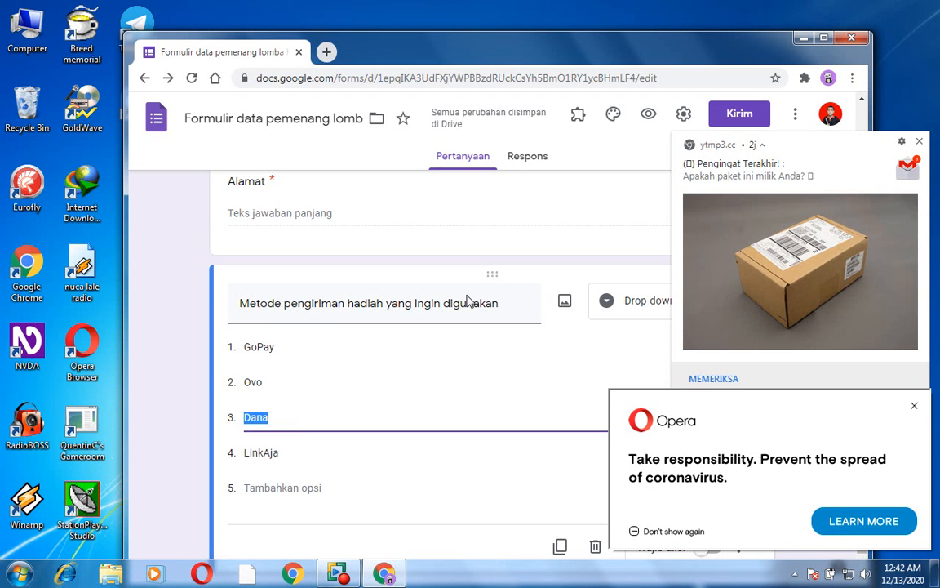
key("Tab")
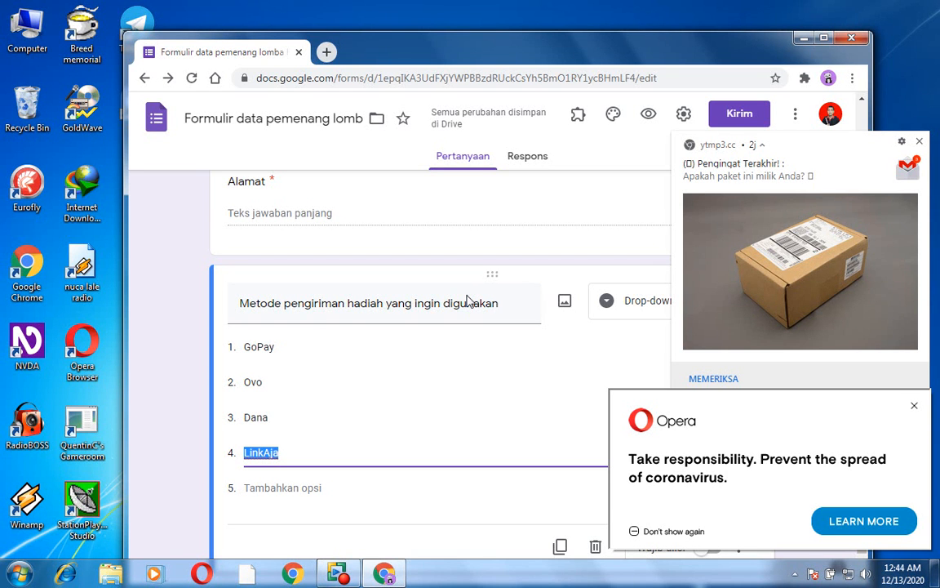
- Add a new section to the form after the prize delivery method question
key("Return")
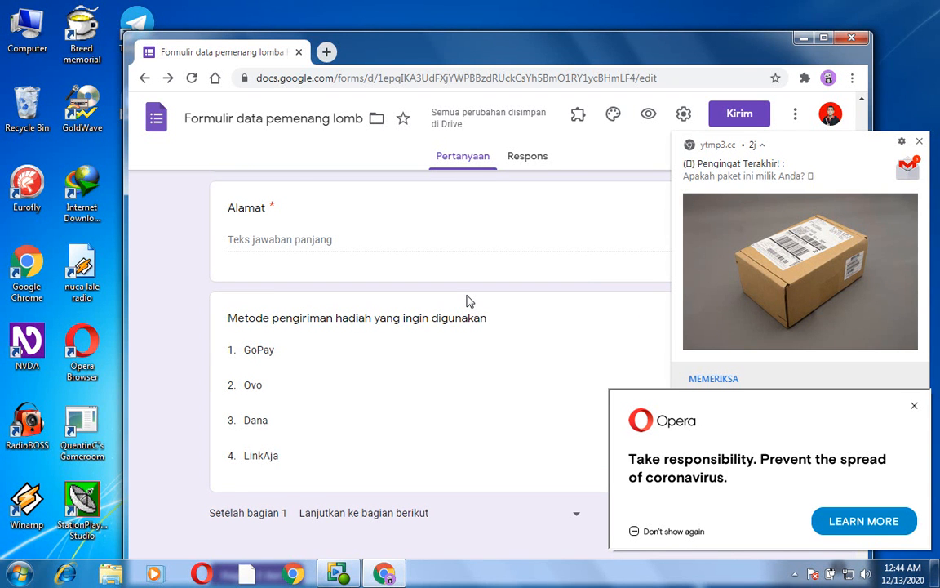
scroll(467, 301, "up", 8)
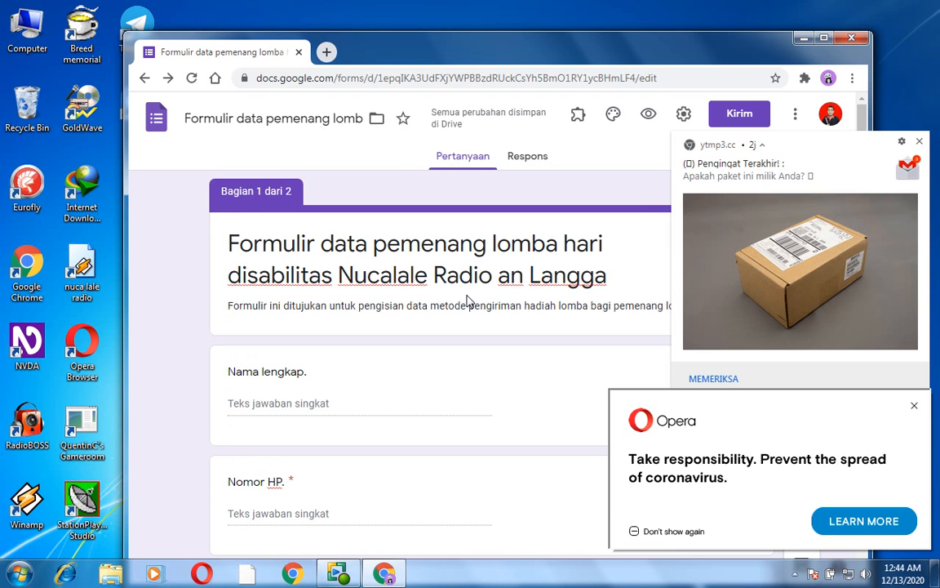
scroll(467, 301, "down", 10)
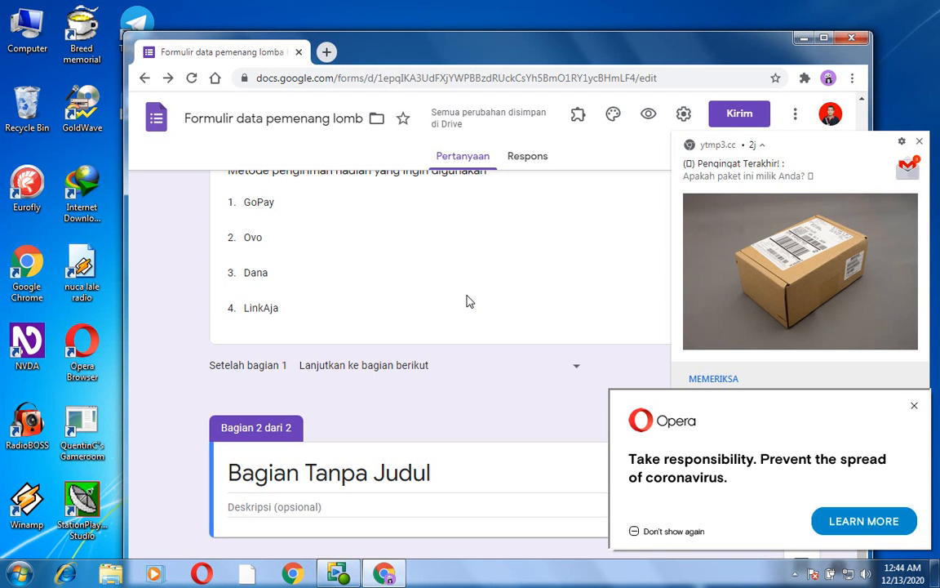
- Title the second section "Halaman Pengisian Data Metode GoPay"
key("shift+Tab")
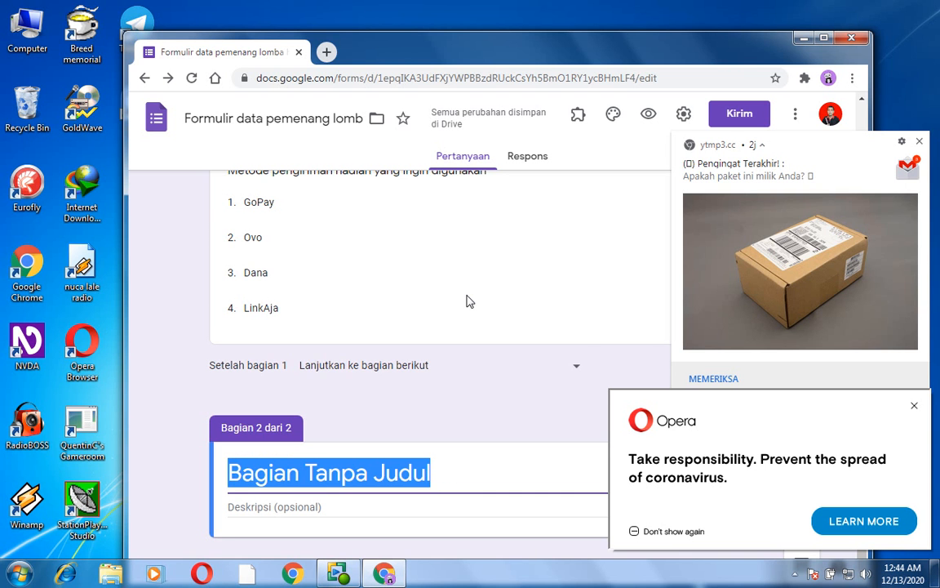
key("shift+Tab")
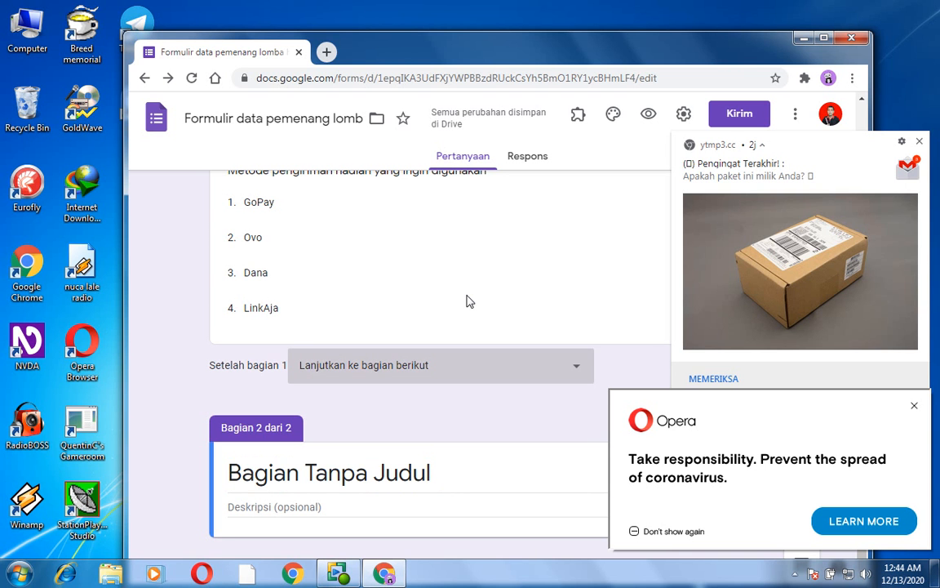
key("Tab")
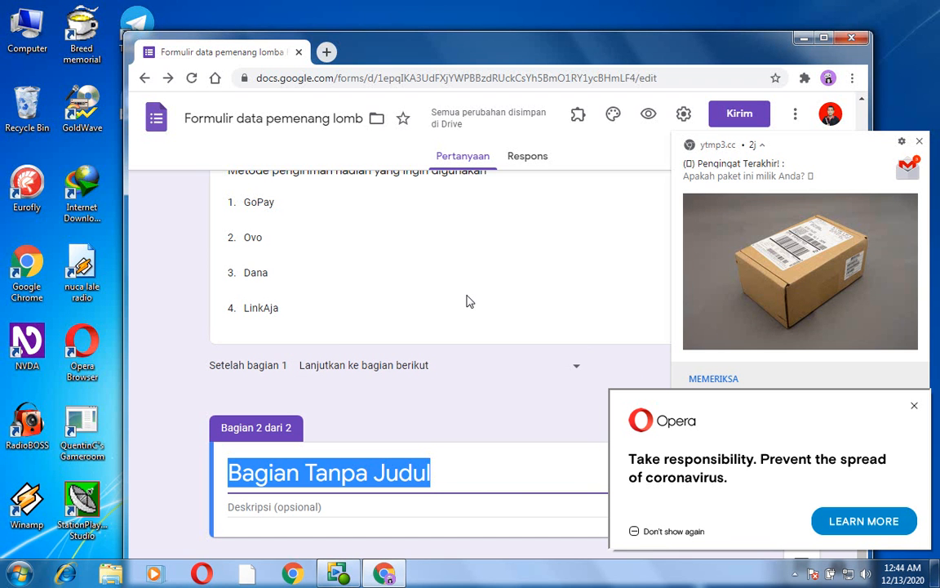
key("BackSpace")
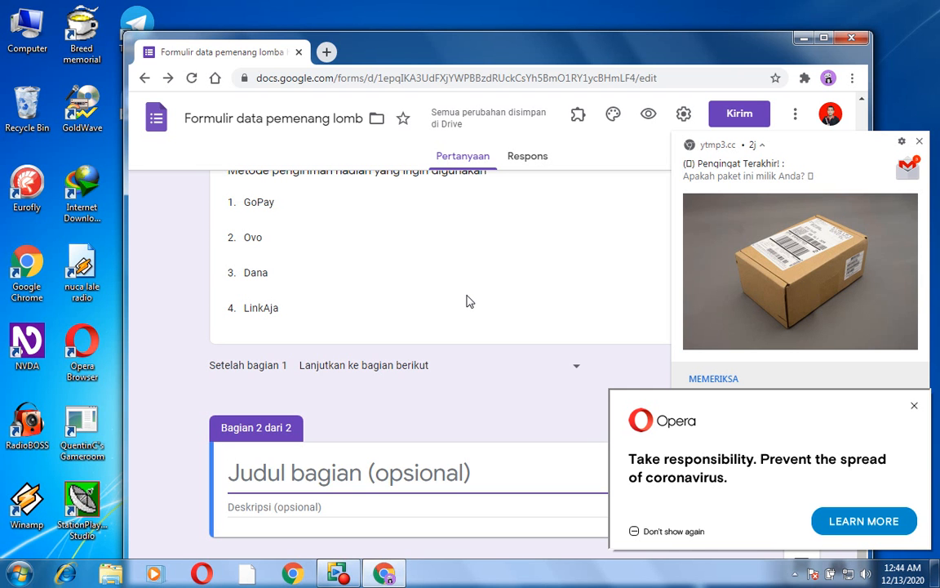
type("Hala")
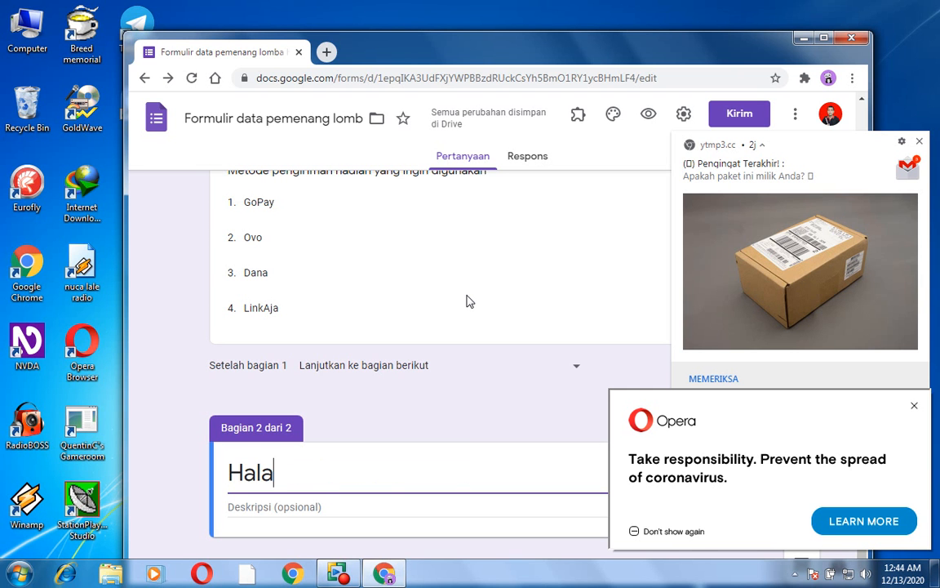
type("man ")
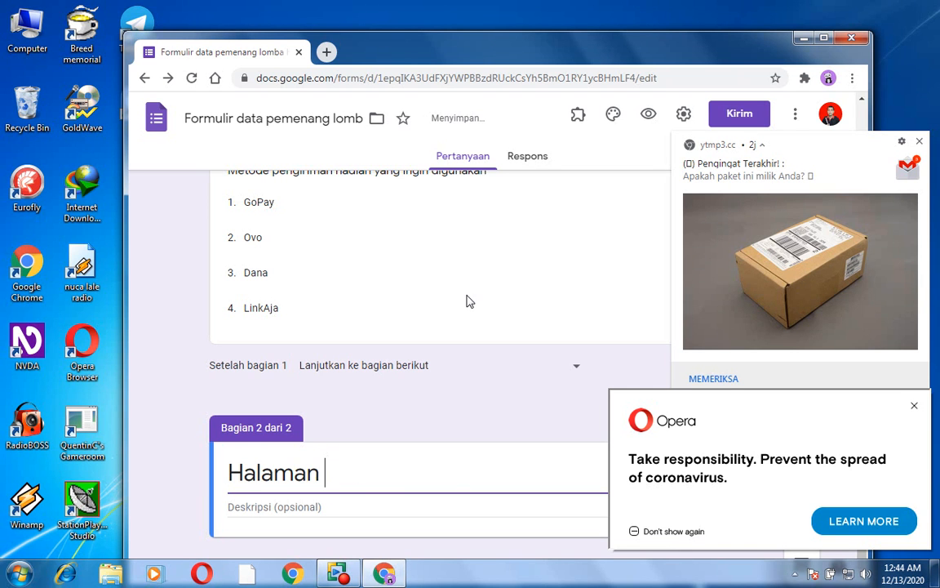
type("Pengisi")
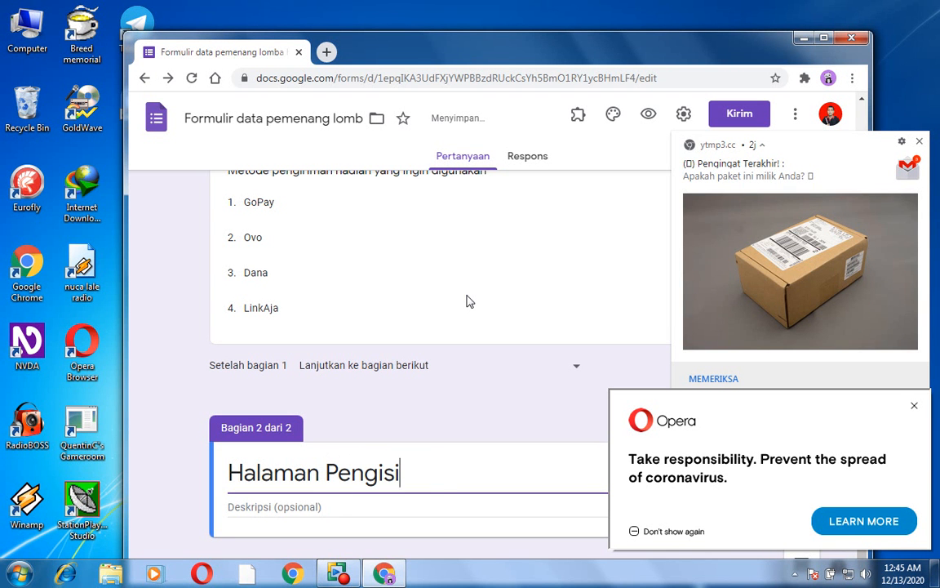
type("an Dat")
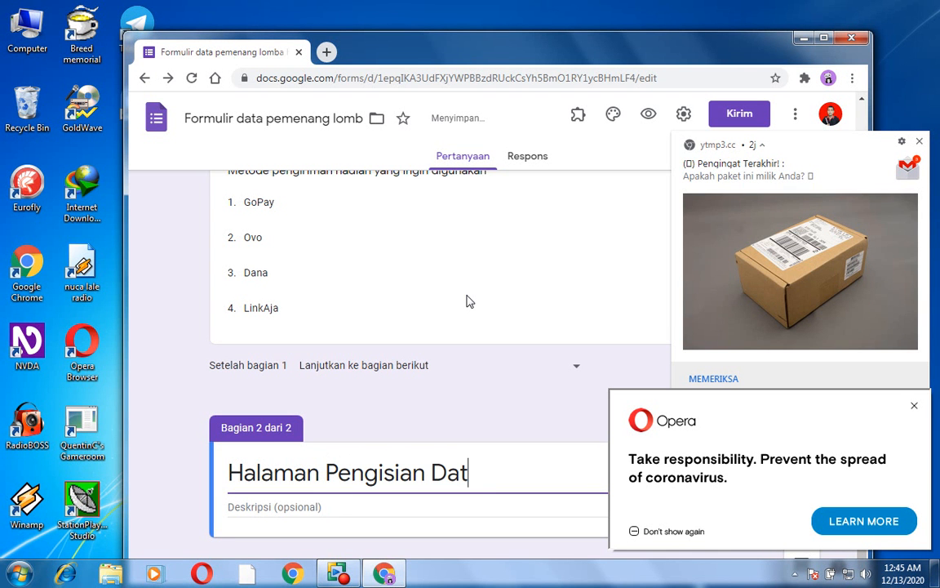
type("a Metode ")
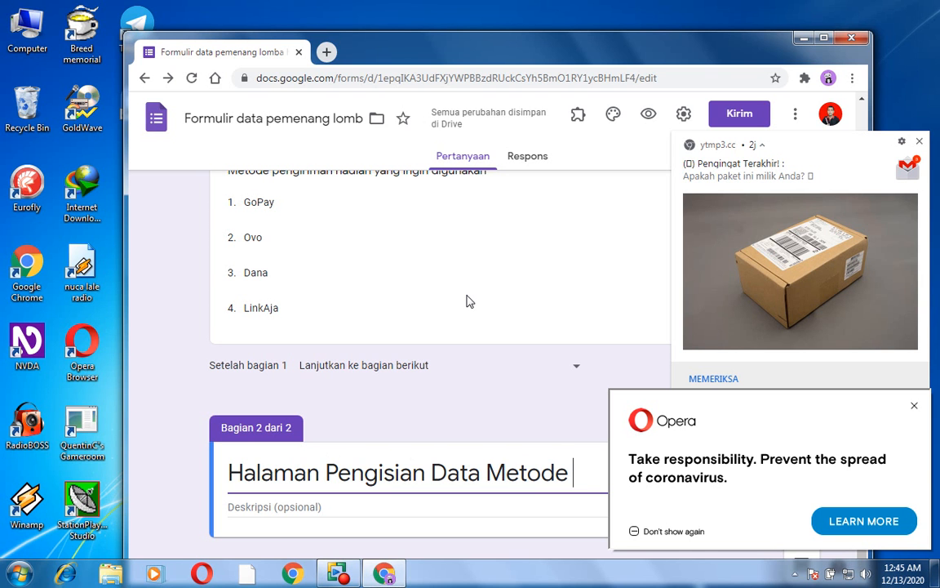
type("Go")
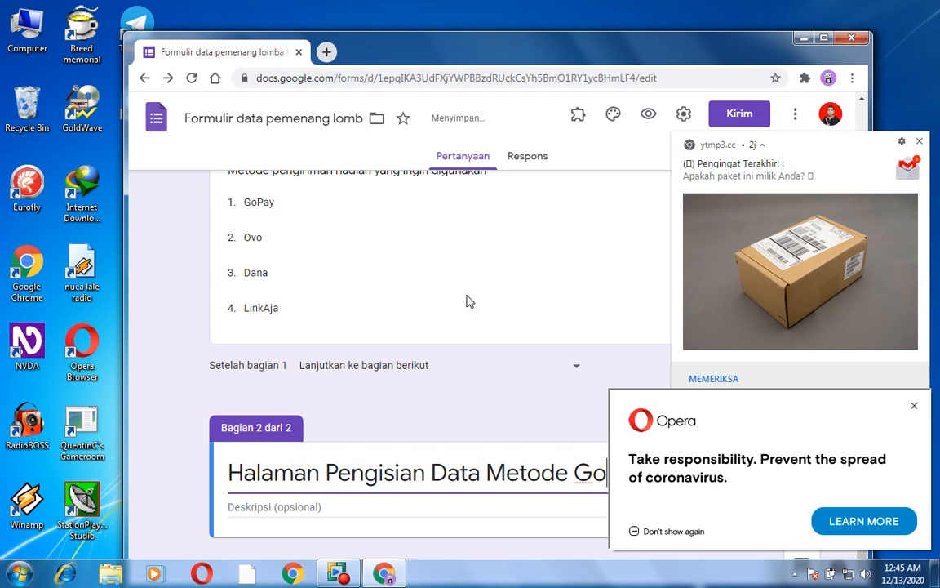
type("Pay")
key("Home")
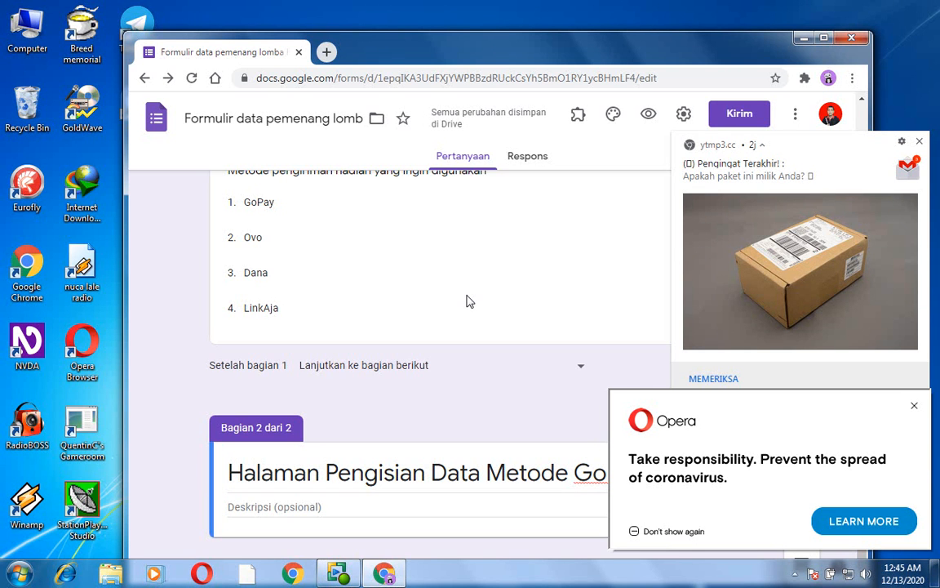
- Add a required short-answer question titled "Tuliskan nomor ponsel yang terhubung ke GoPay" to the second section
key("Tab")
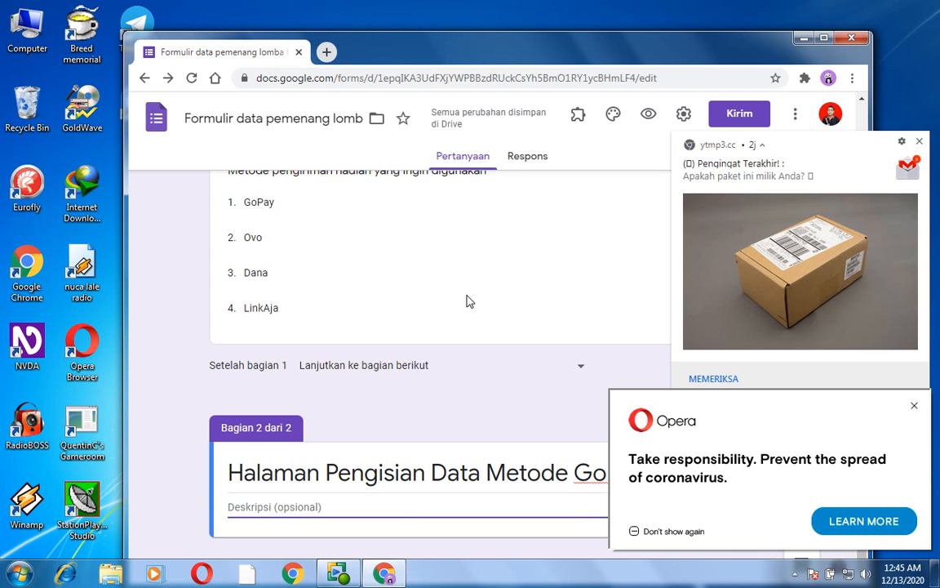
key("Tab")
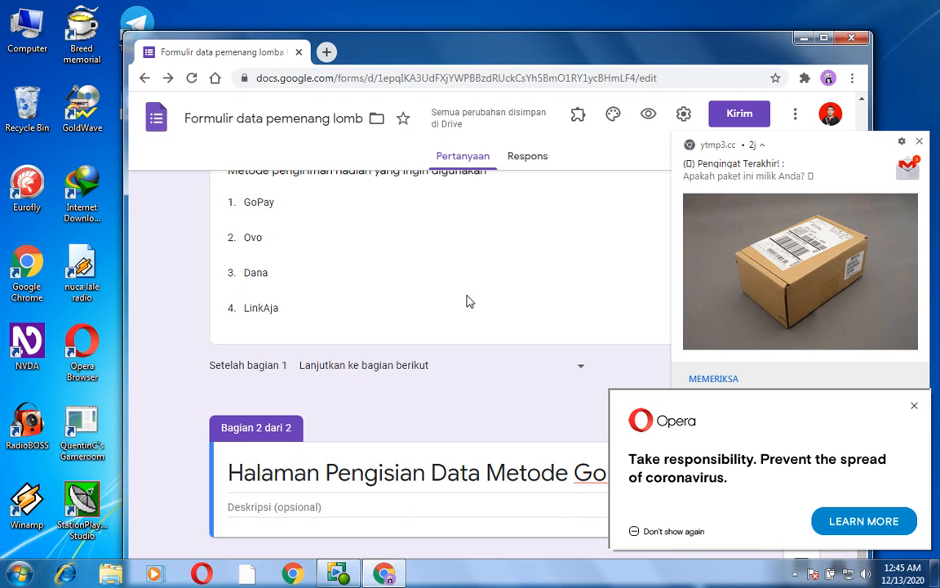
key("shift+Tab")
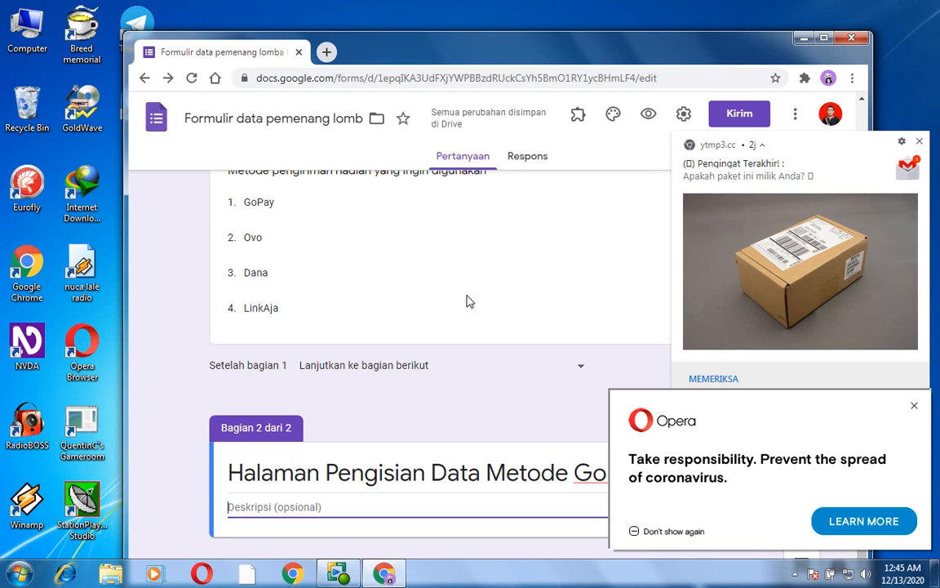
key("Return")
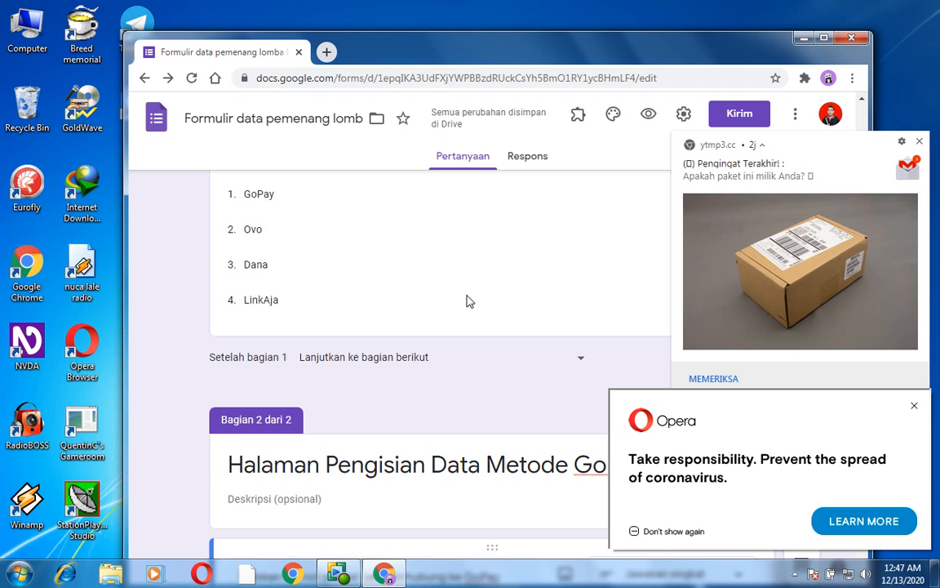
key("Tab")
key("Tab")
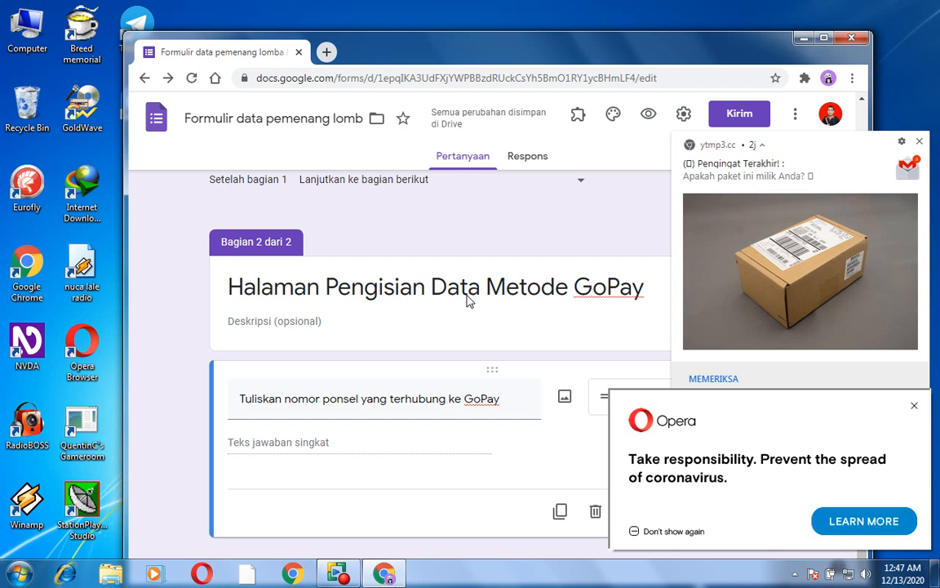
- Enable response validation on the GoPay phone number question, with "Angka" as the validation type
key("Down")
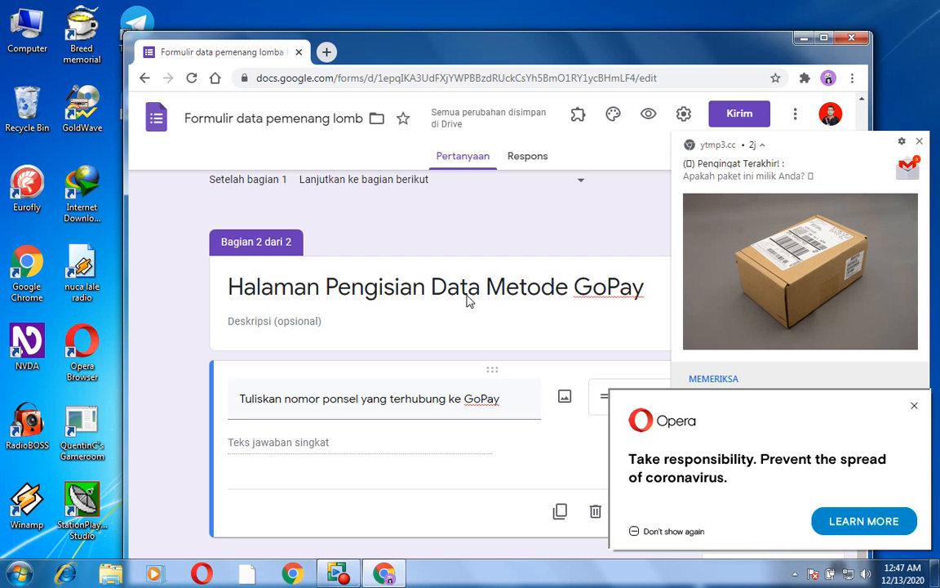
key("Return")
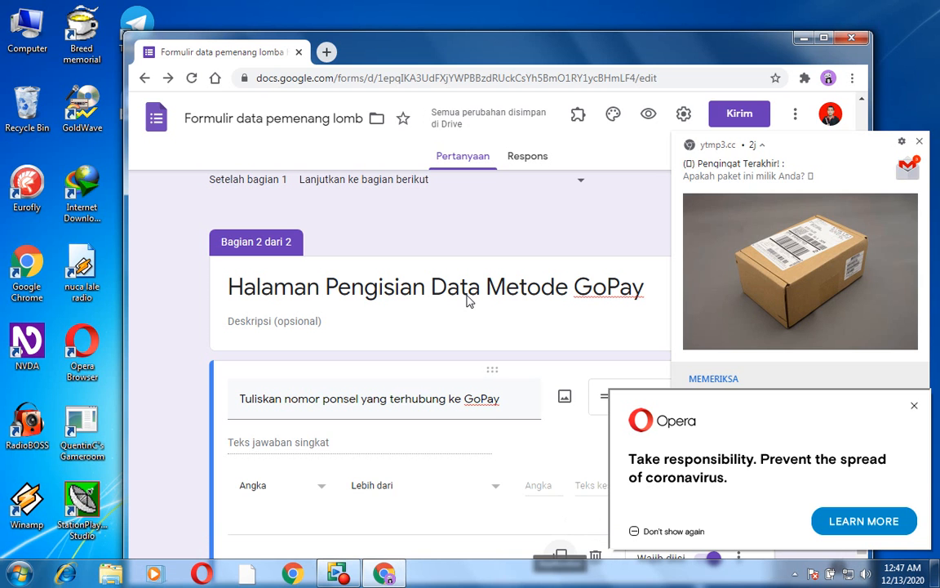
key("shift+Tab")
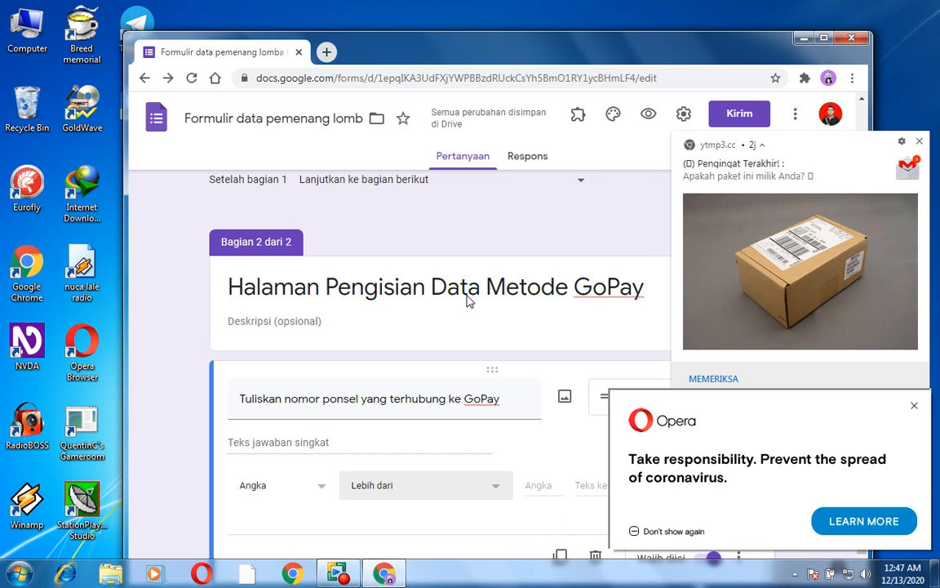
key("shift+Tab")
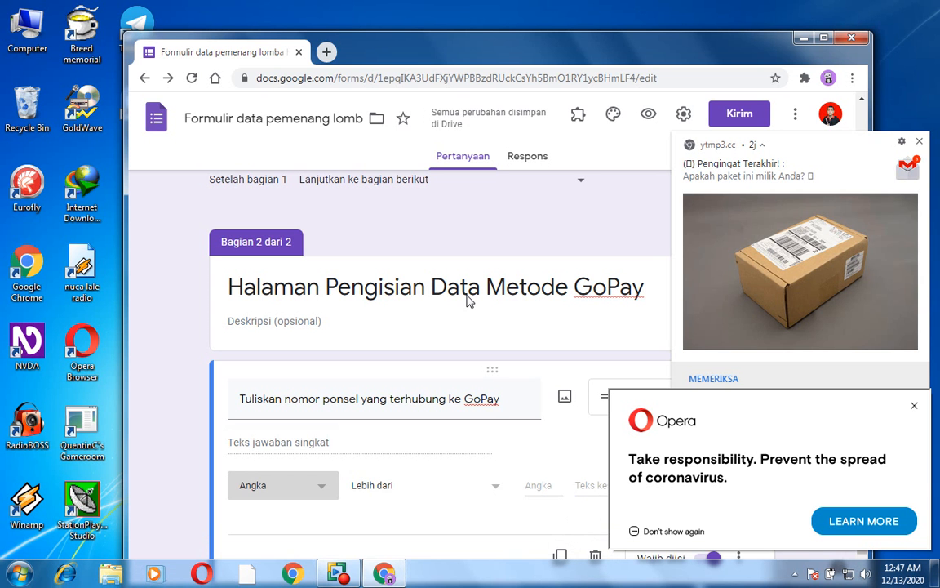
key("Down")
key("Up")
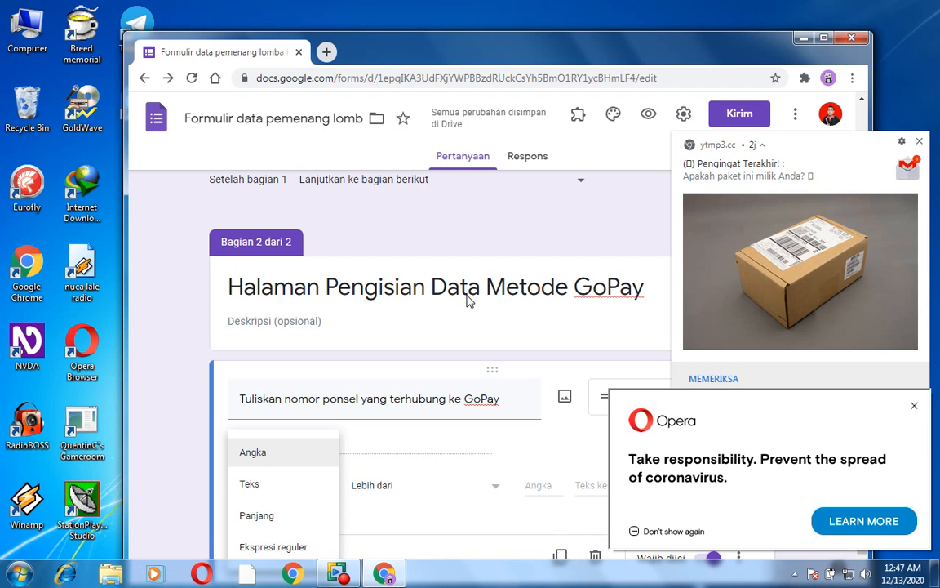
key("Down")
key("Down")
key("Down")
key("Up")
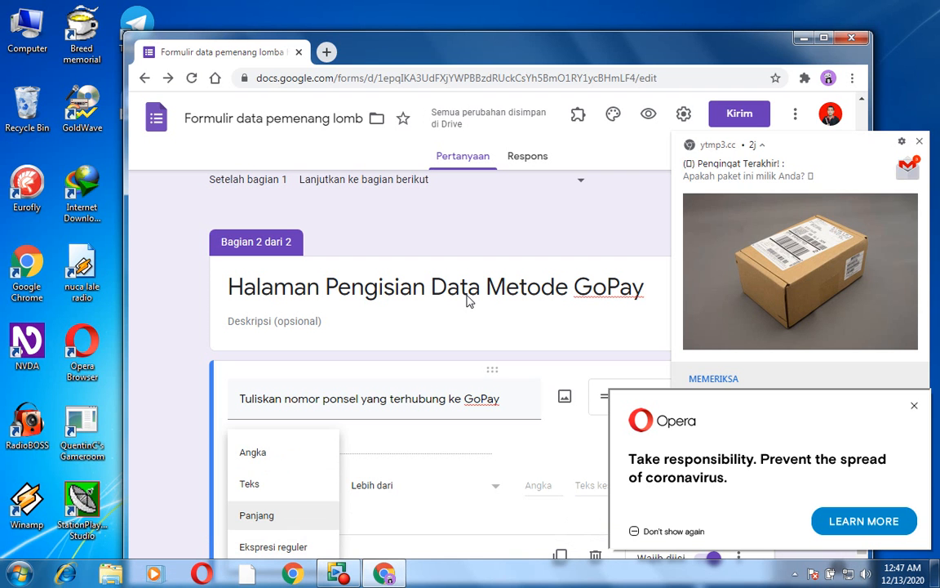
key("Up")
key("Up")
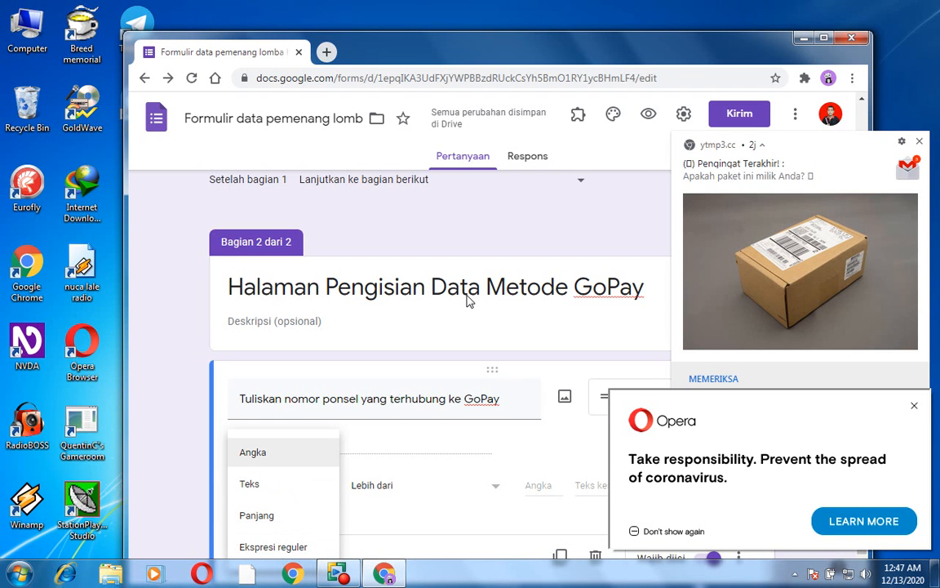
key("Return")
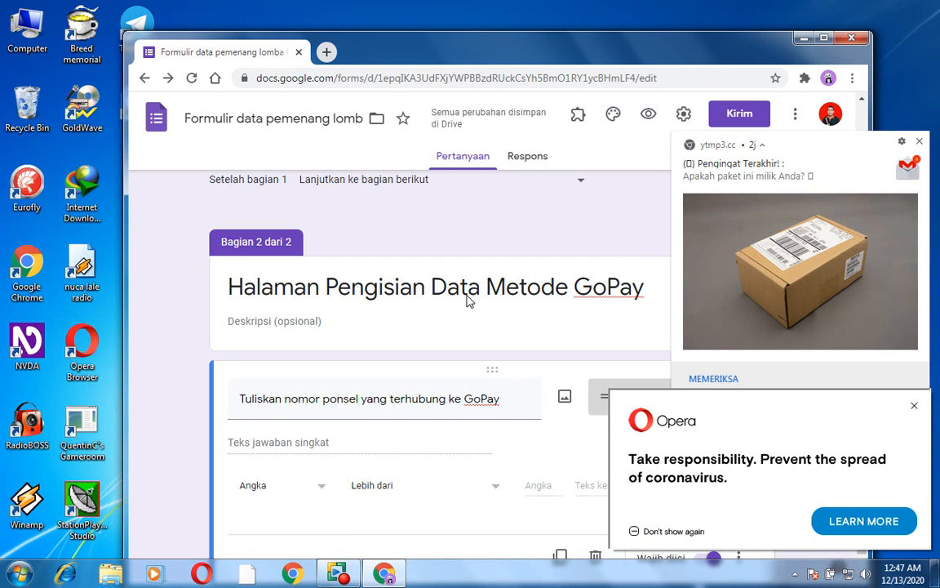
key("Down")
key("Down")
key("Up")
key("Up")
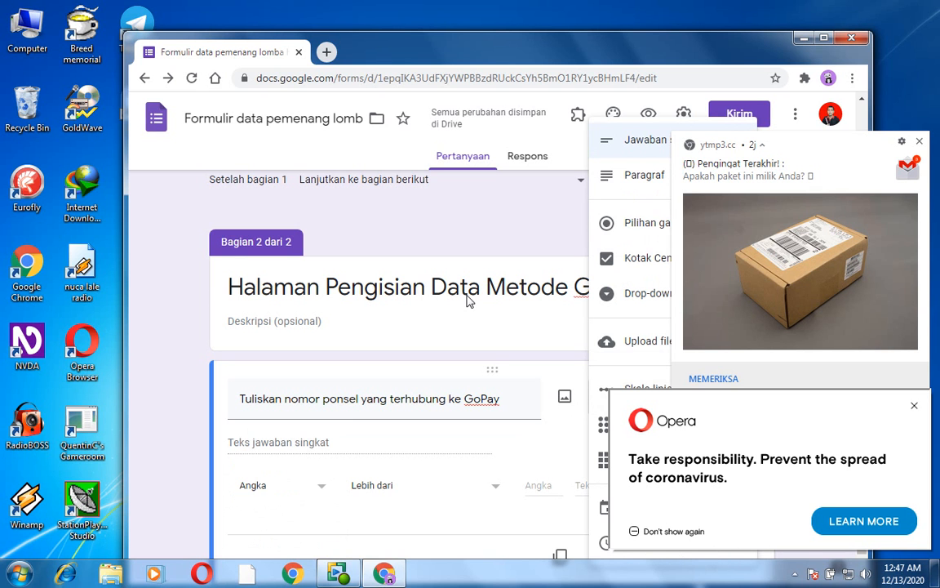
key("Return")
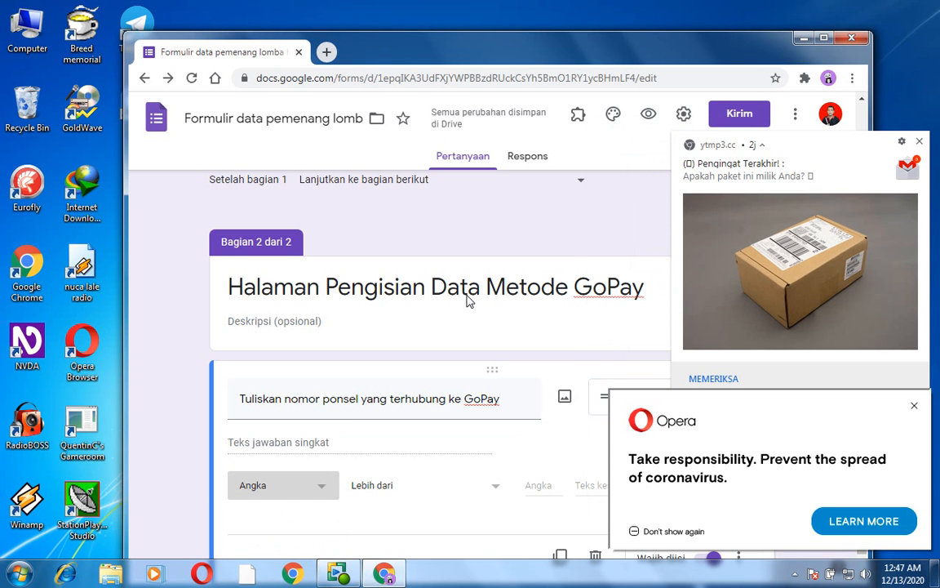
- Set the GoPay phone number question's validation condition to "Adalah angka", keeping "Angka" as the type
key("Down")
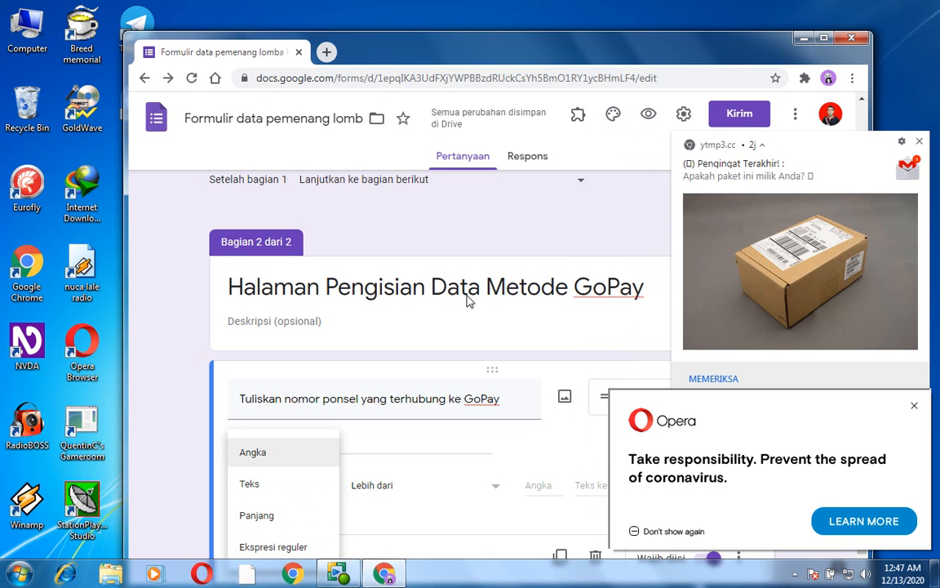
key("Return")
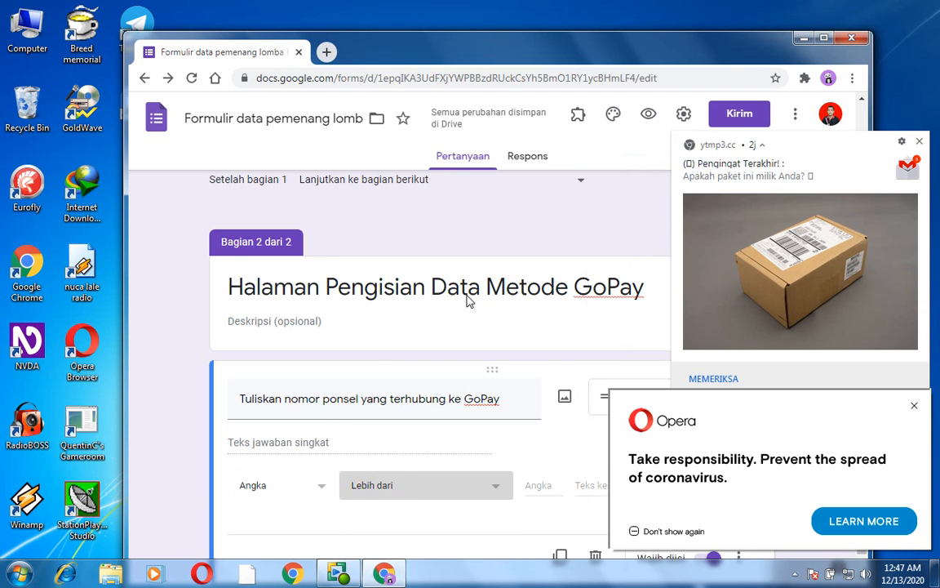
key("Down")
key("Down")
key("Down")
key("Down")
key("Down")
key("Down")
key("Down")
key("Down")
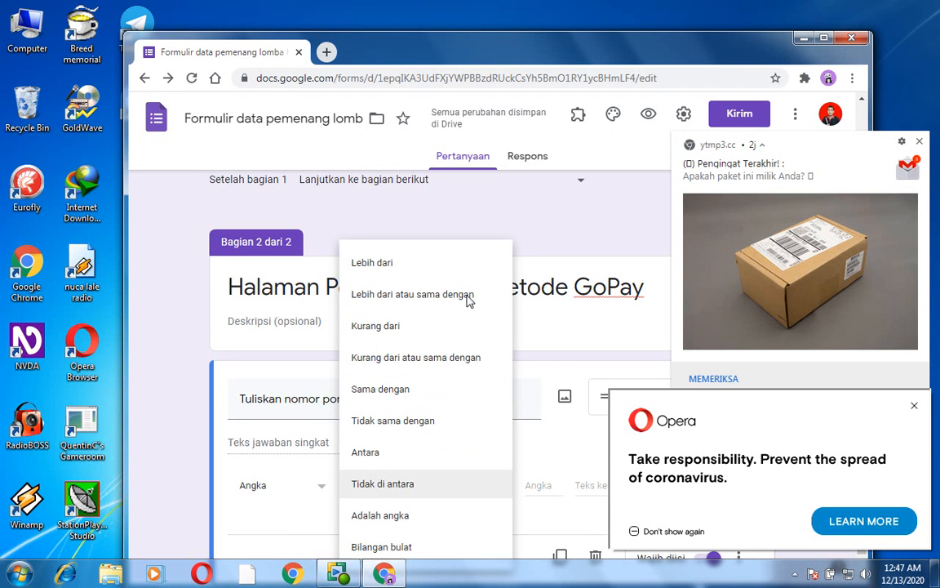
key("Down")
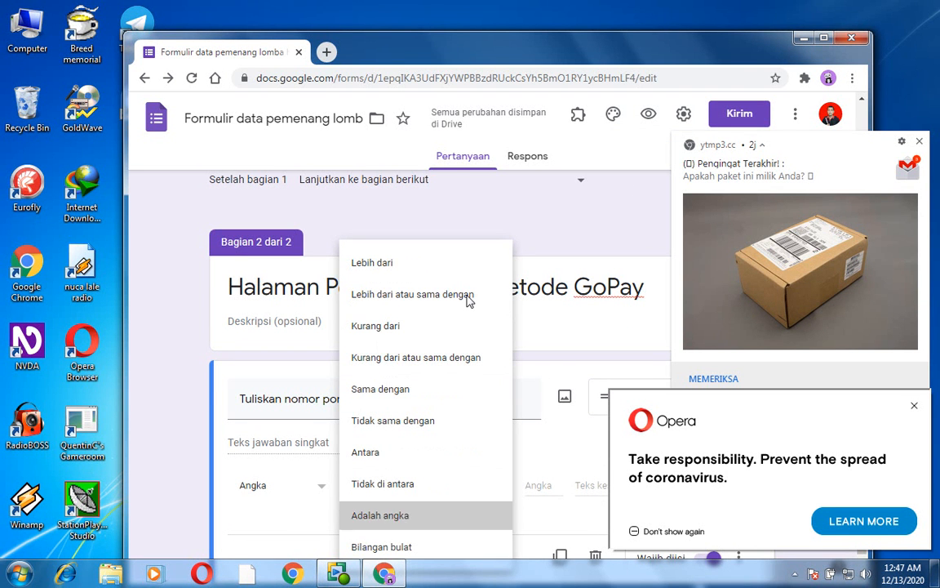
key("Return")
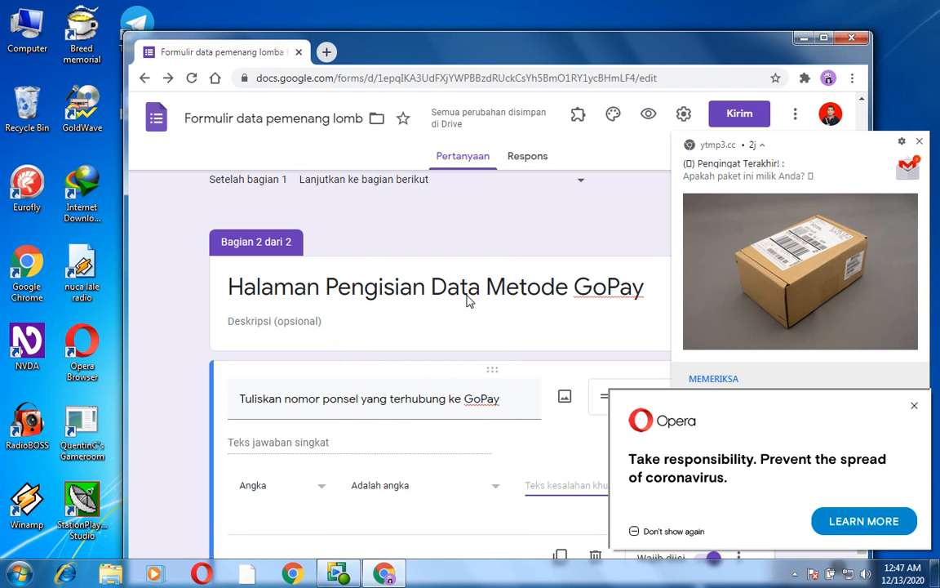
- Enter "Nomor Saja." as the custom error text for the GoPay phone number validation
type("Nomor ")
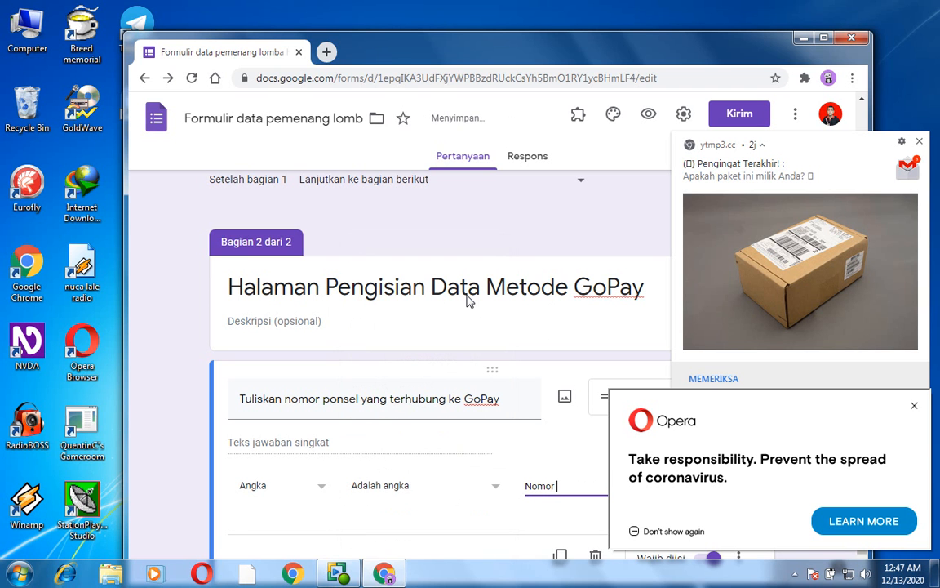
type("Saja.")
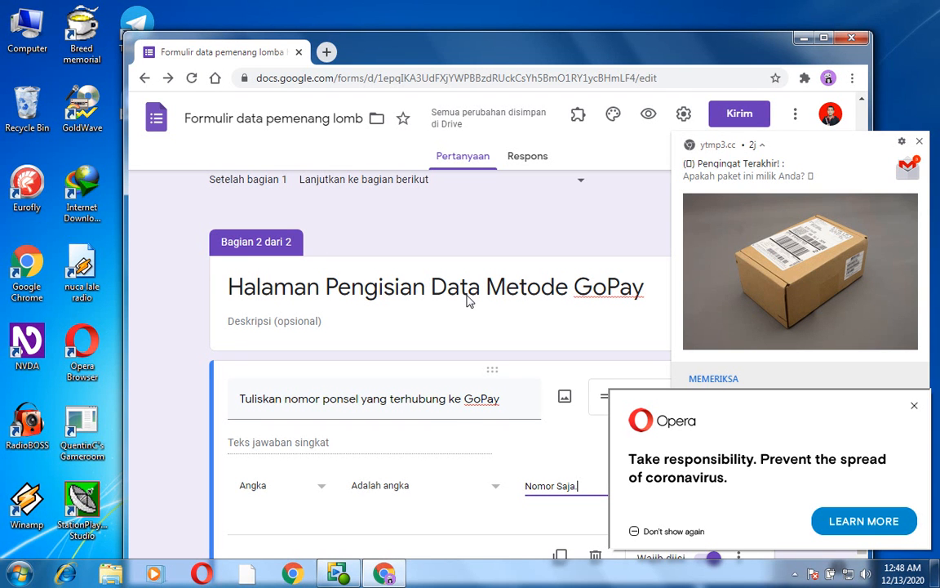
type(".")
- Add a new section after the GoPay phone number question
key("Return")
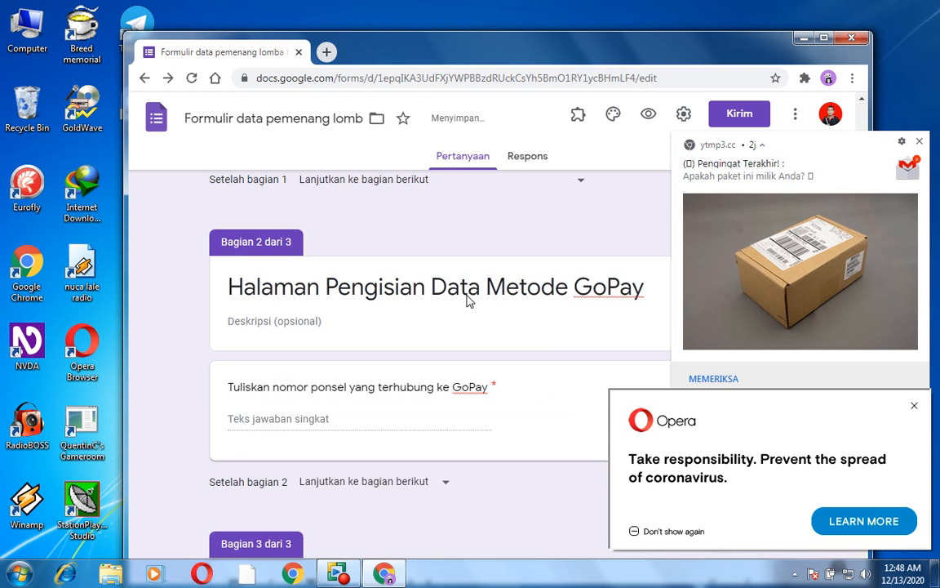
scroll(468, 301, "up", 5)
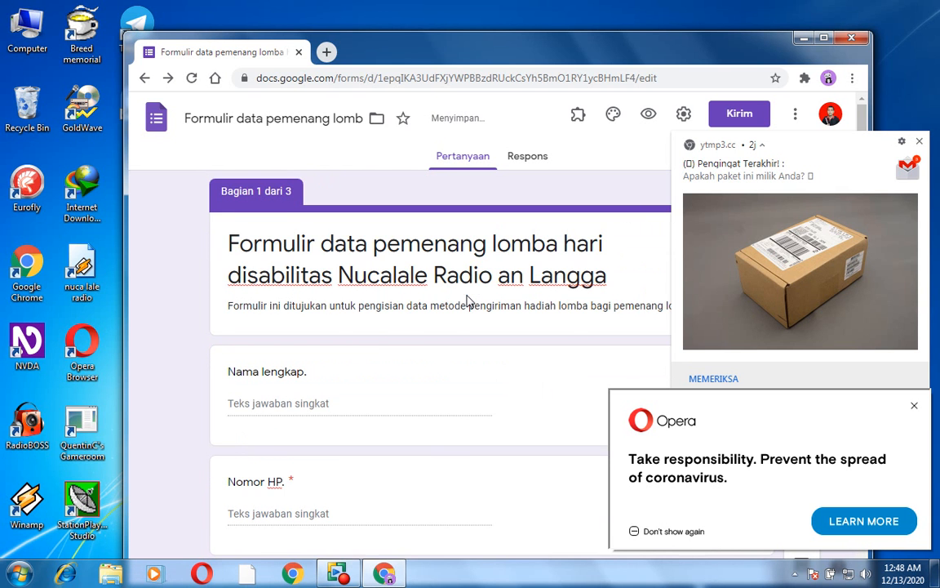
scroll(468, 301, "down", 10)
scroll(468, 301, "down", 3)
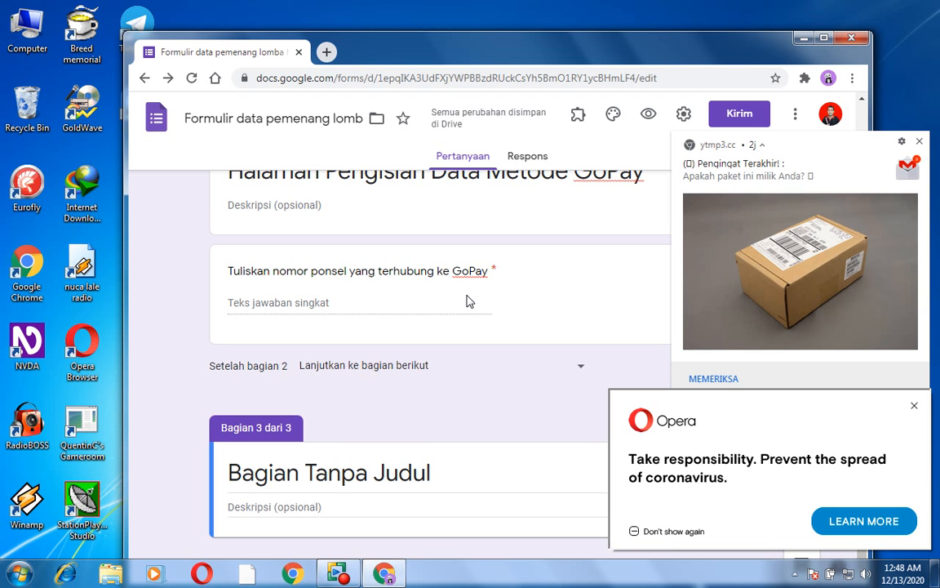
- Title the third section "Halaman Metode Ovo."
key("Tab")
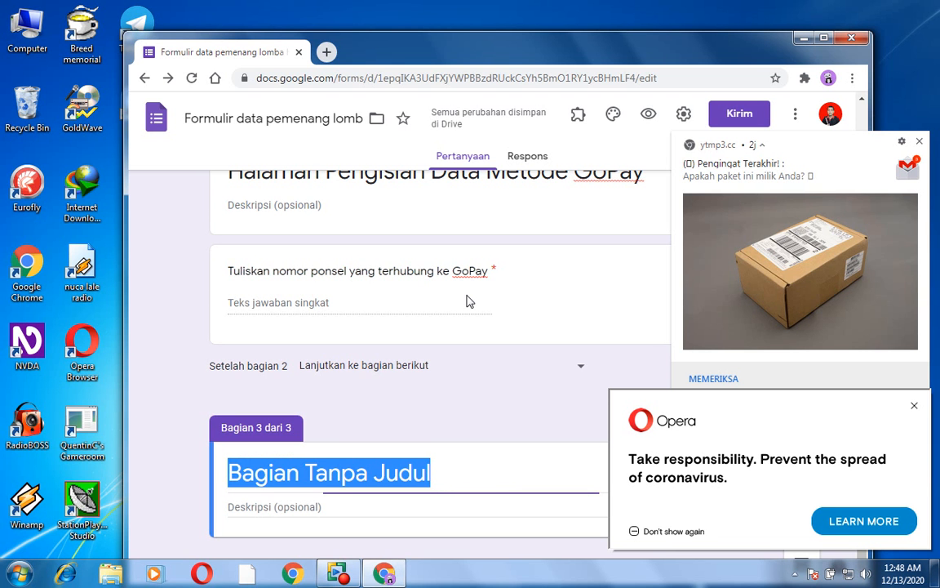
key("BackSpace")
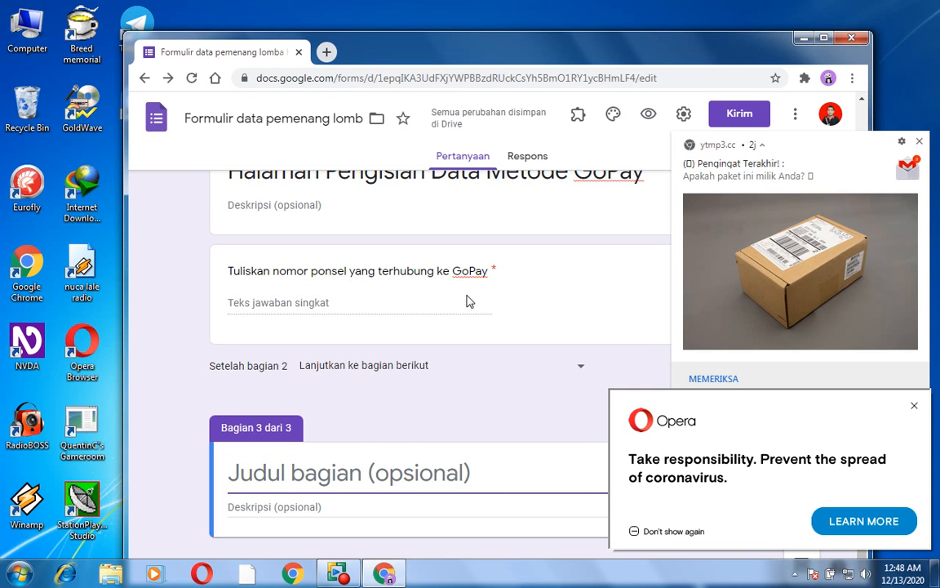
type("Halaman")
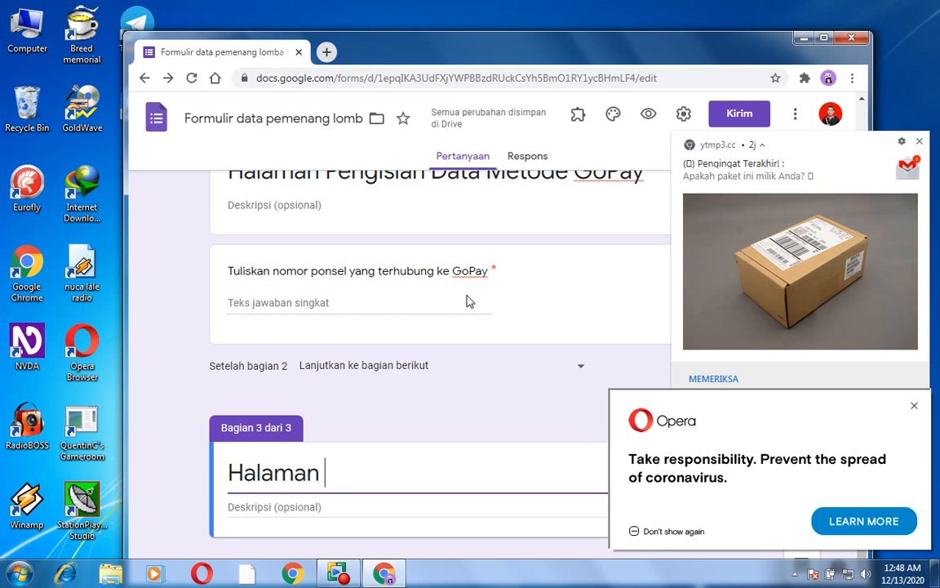
type("Metodo")
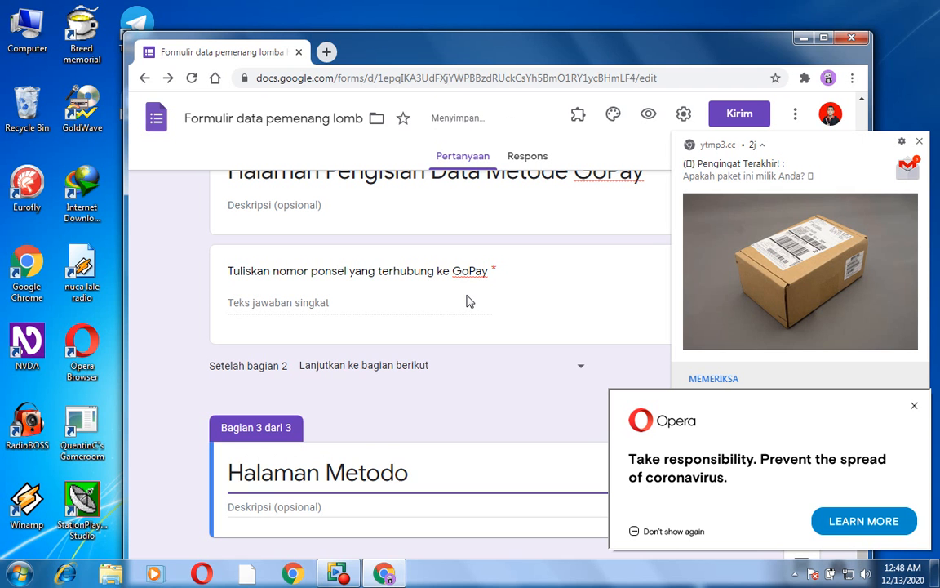
key("BackSpace")
type("e ")
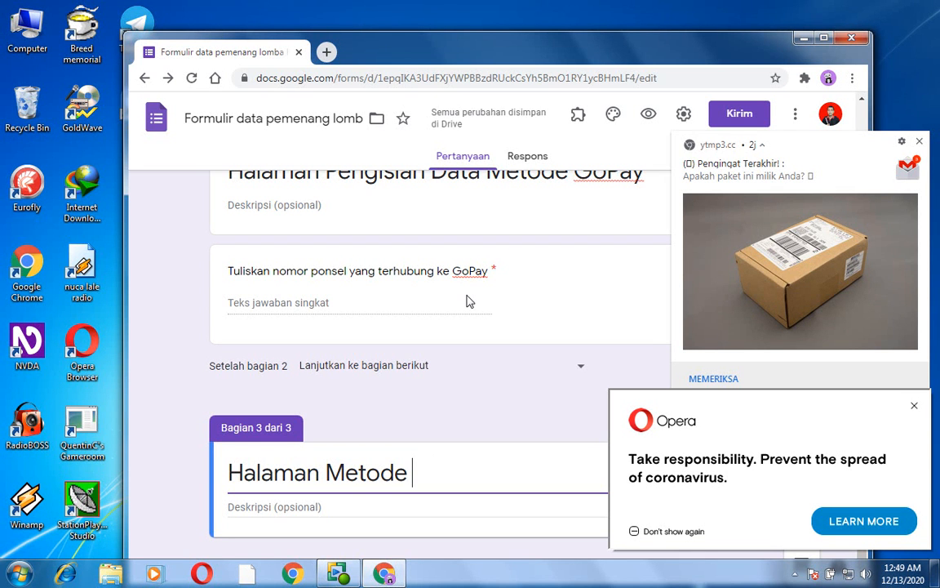
type("OV")
key("BackSpace")
key("BackSpace")
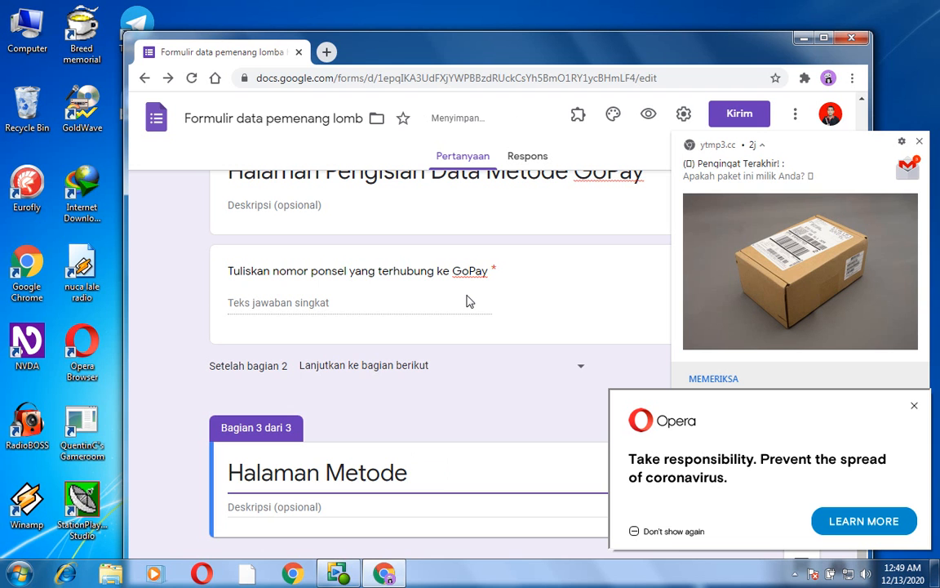
type("Ovo")
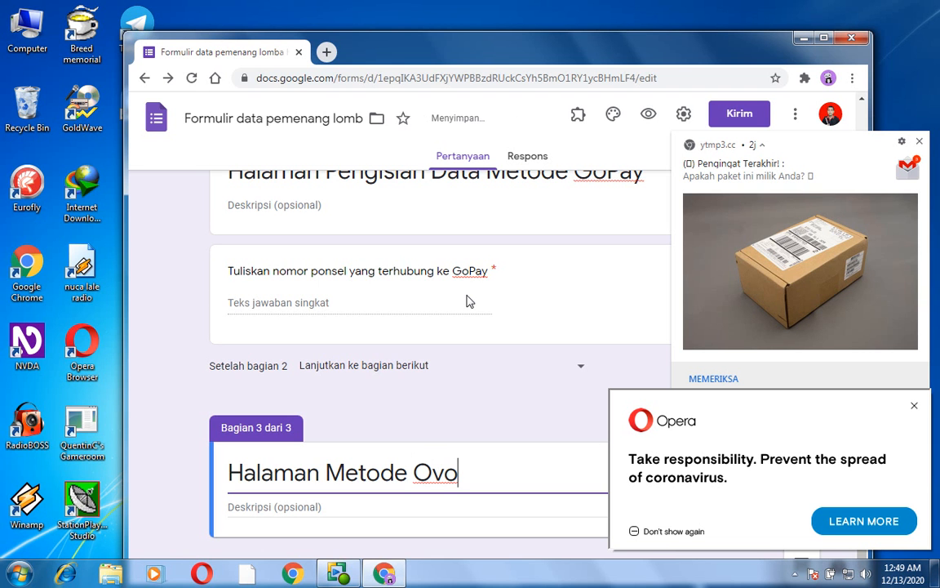
type(".")
key("Tab")
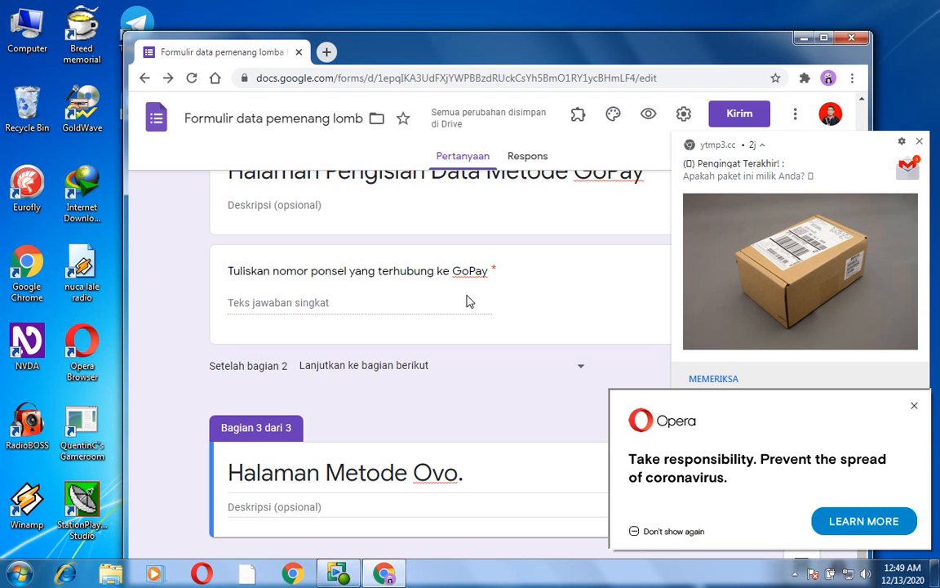
- Add a required short-answer question titled "Tuliskan nomor ponsel yang terhubung ke Ovo." to the third section
key("Tab")
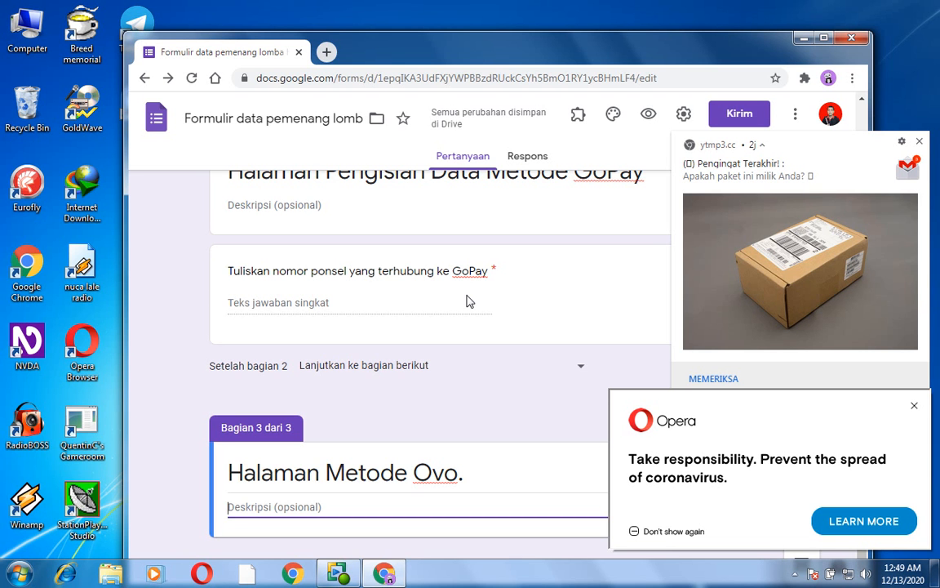
key("ctrl+shift+Return")
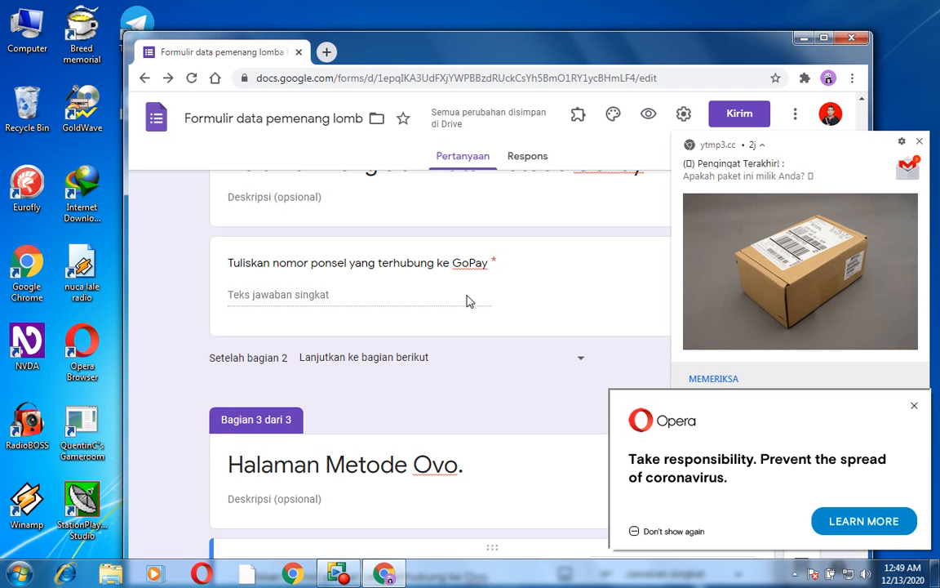
key("Tab")
key("Tab")
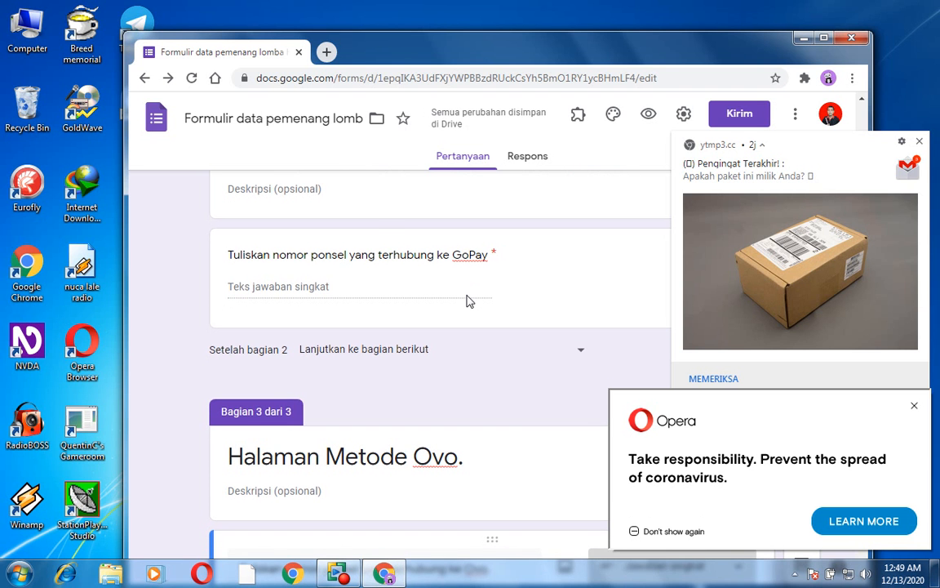
key("Tab")
key("Tab")
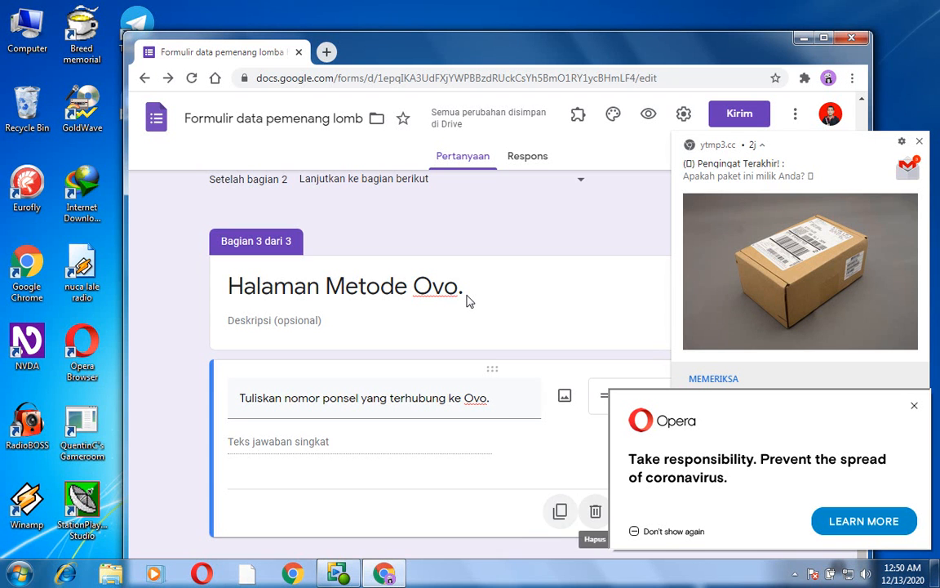
key("Tab")
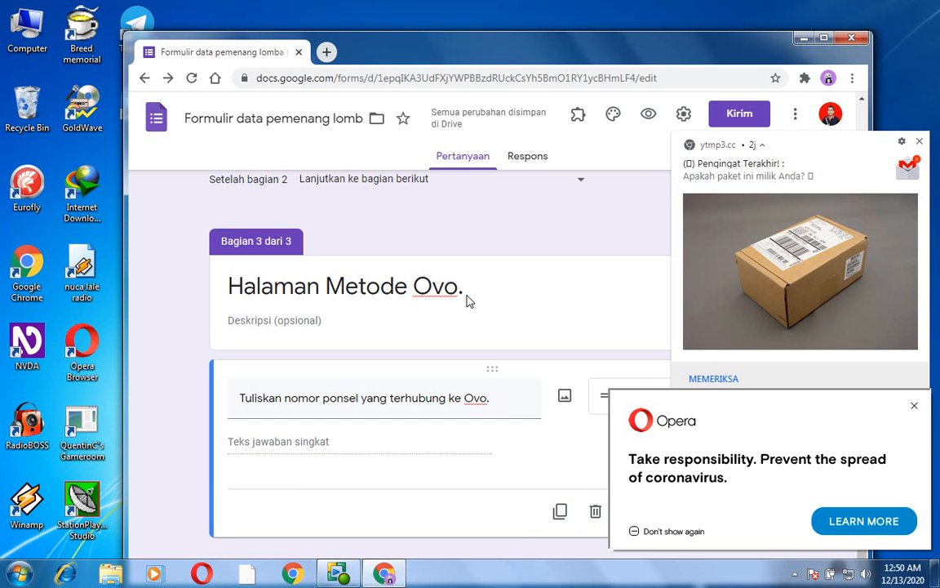
key("space")
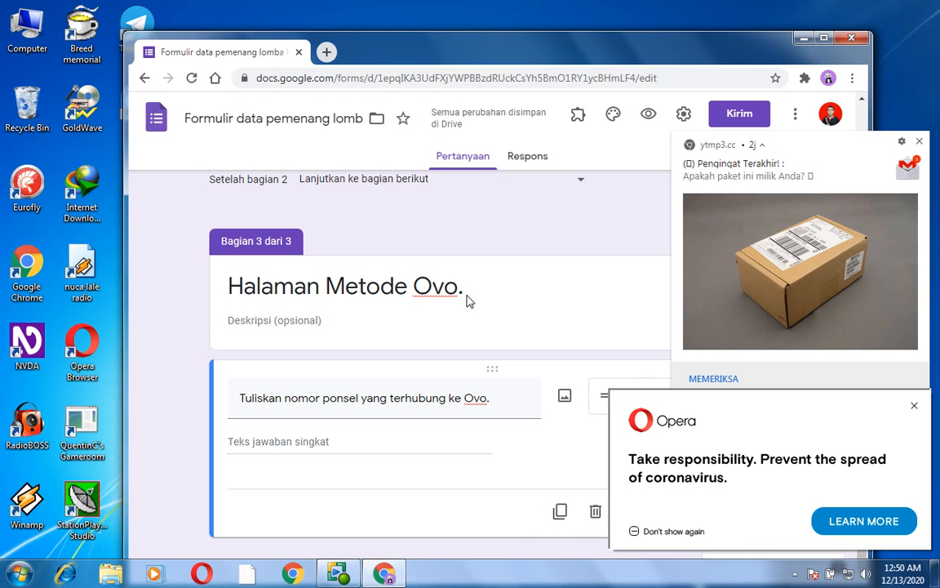
- Enable response validation on the Ovo phone number question, with "Angka" as the validation type
key("Return")
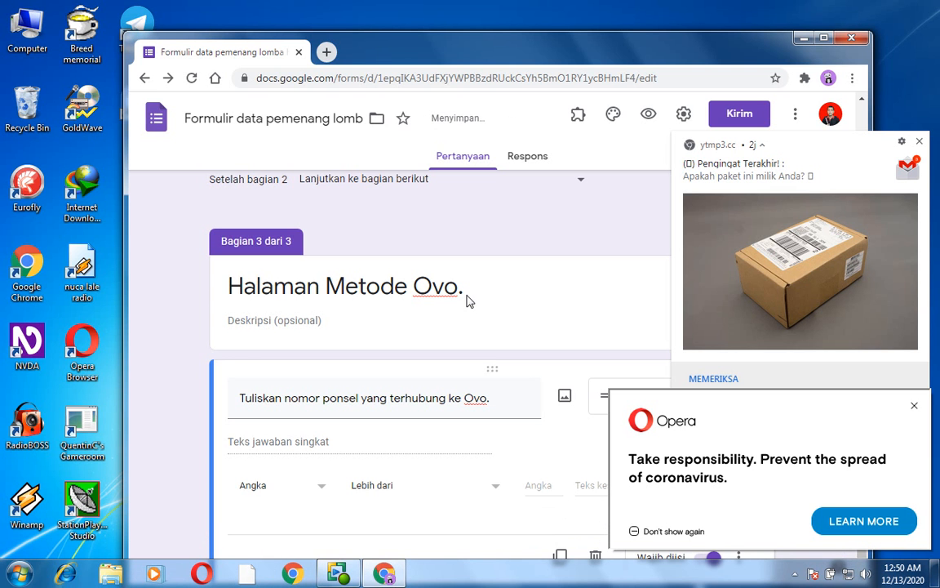
key("shift+Tab")
key("shift+Tab")
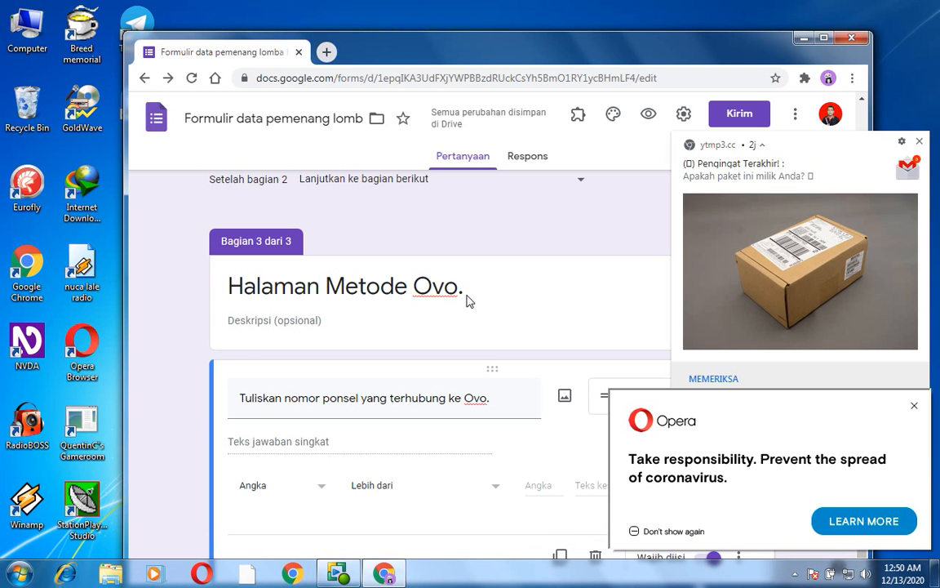
key("shift+Tab")
key("shift+Tab")
key("Return")
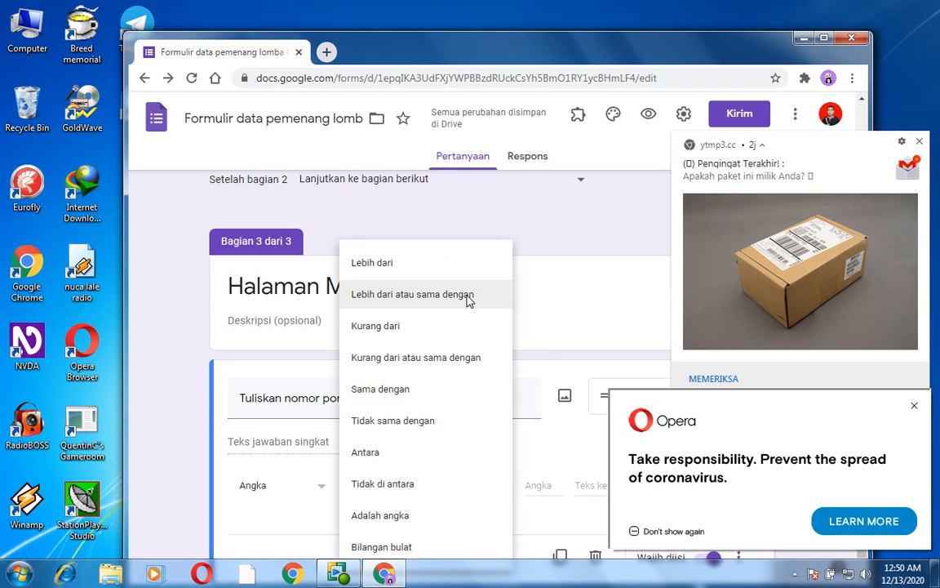
key("Down")
key("Down")
key("Down")
key("Down")
key("Down")
key("Down")
key("Down")
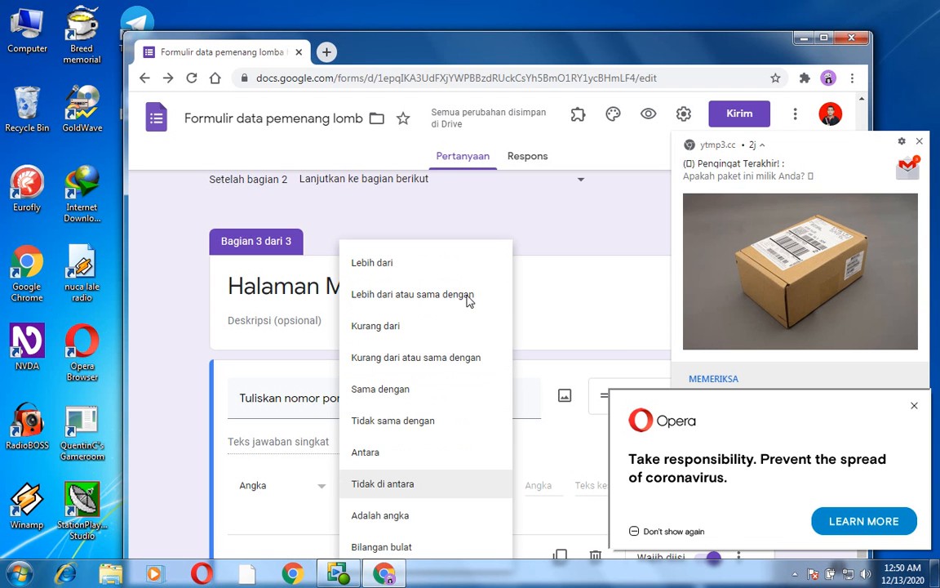
key("Escape")
key("Tab")
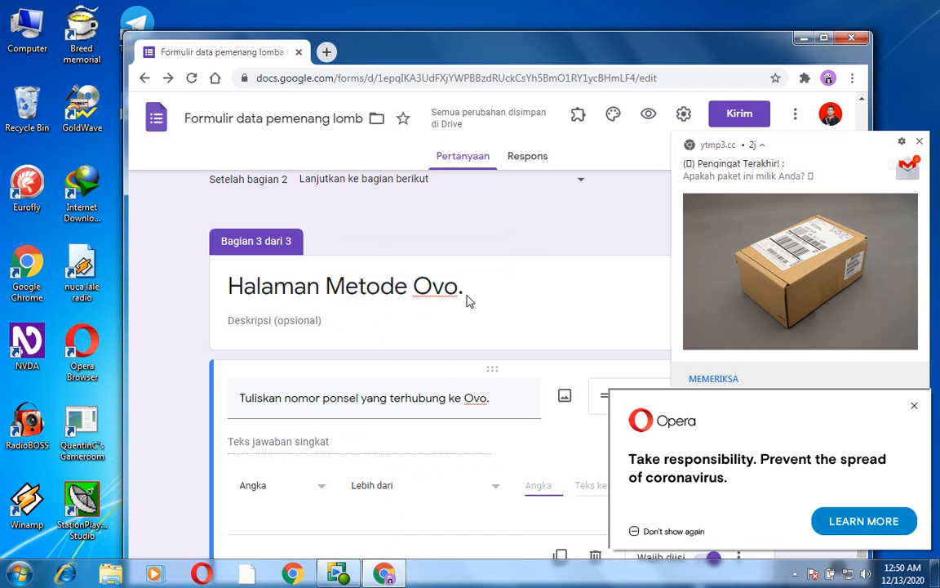
- Set the Ovo phone number question's validation condition to "Adalah angka"
key("shift+Tab")
key("Return")
key("Down")
key("Down")
key("Down")
key("Down")
key("Down")
key("Down")
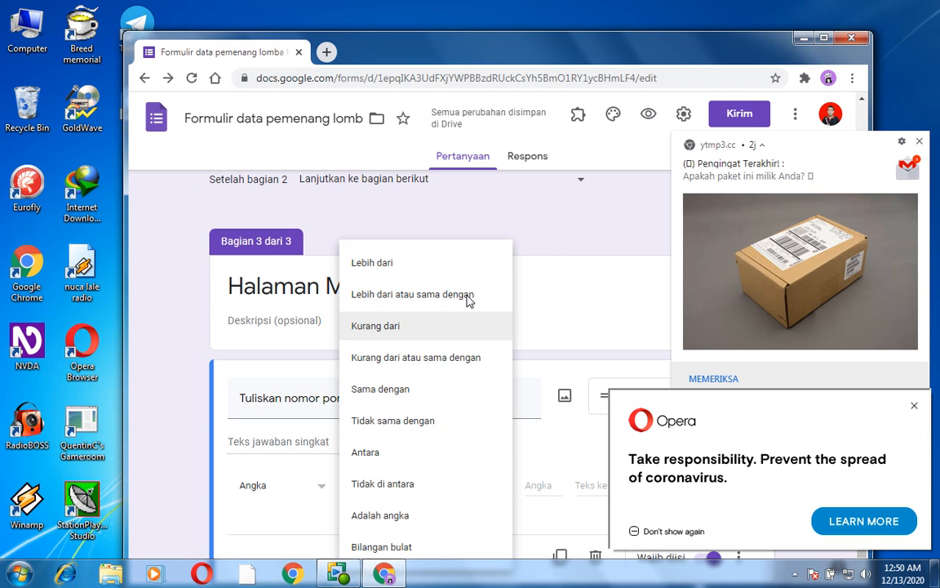
key("Down")
key("Down")
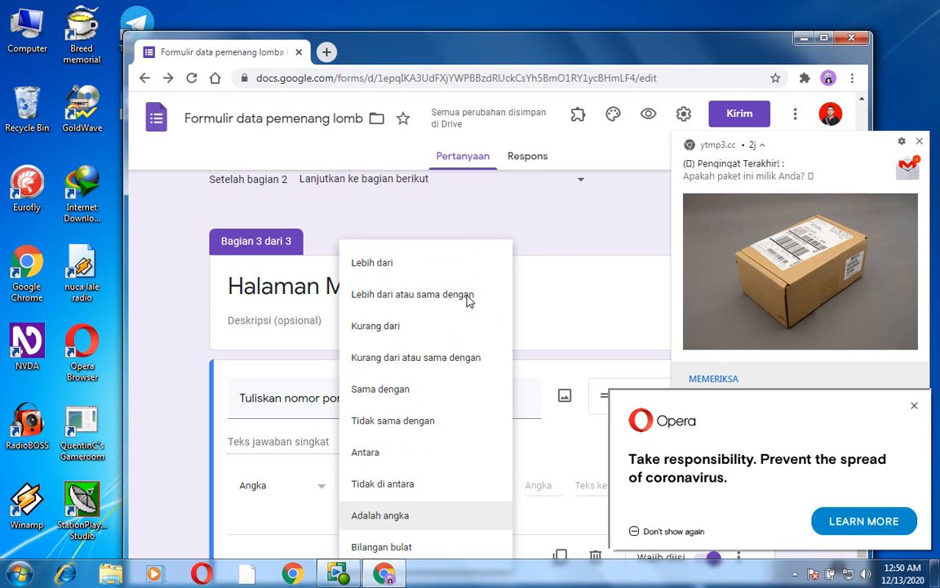
key("Return")
- Enter "Nomor Saja" as the custom error text for the Ovo phone number validation
key("Tab")
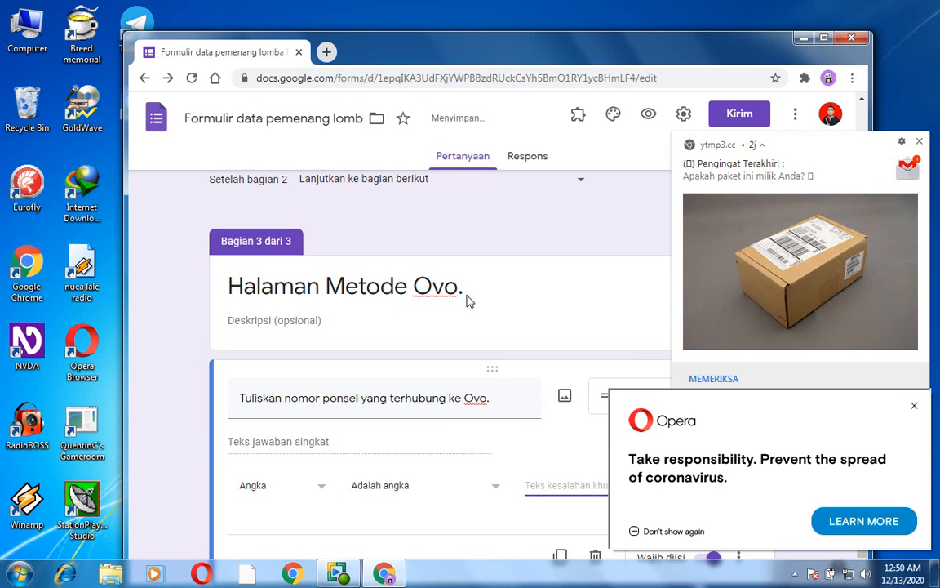
type("No")
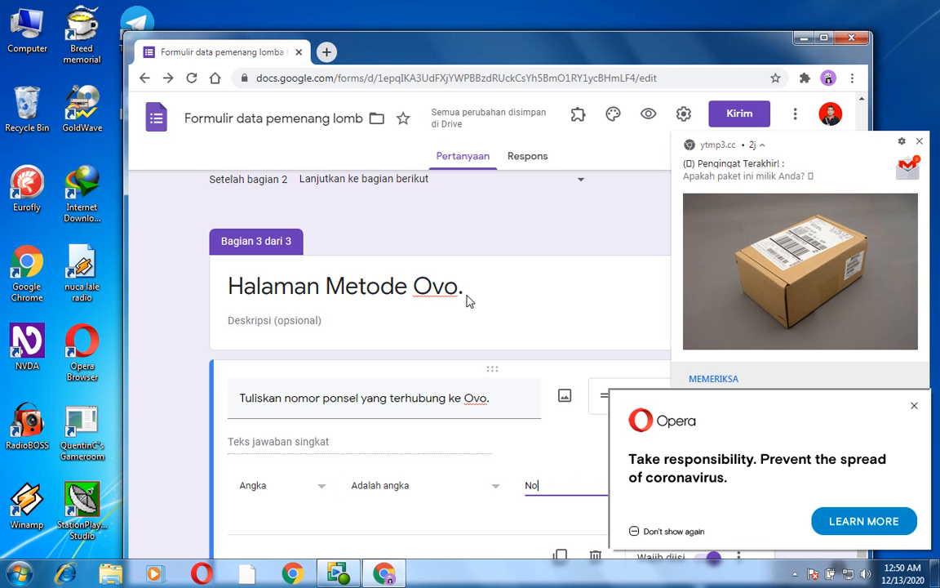
type("mor Saja")
- Add a fourth section after the Ovo phone number question
key("Return")
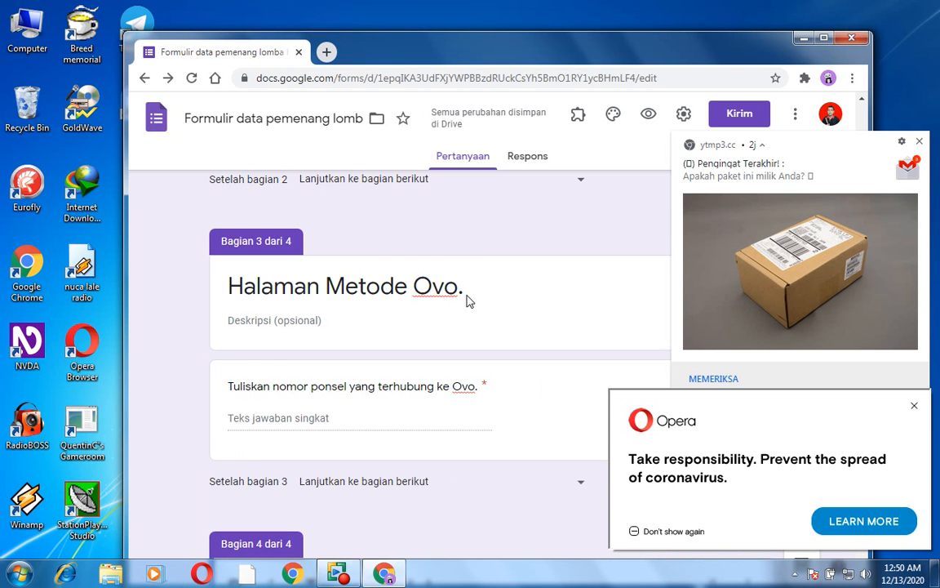
scroll(470, 301, "up", 15)
scroll(469, 301, "down", 8)
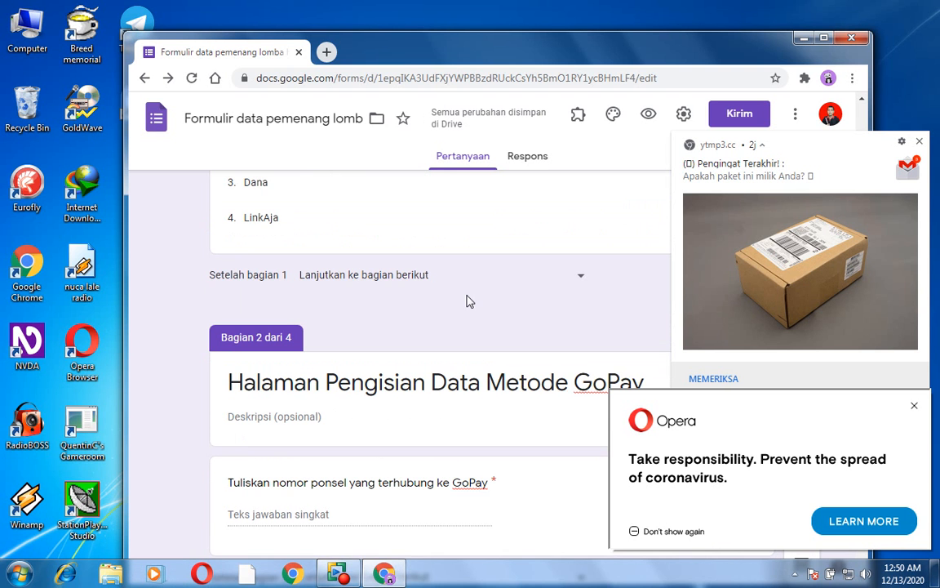
- Go to the fourth section and open its title for editing
scroll(470, 301, "down", 4)
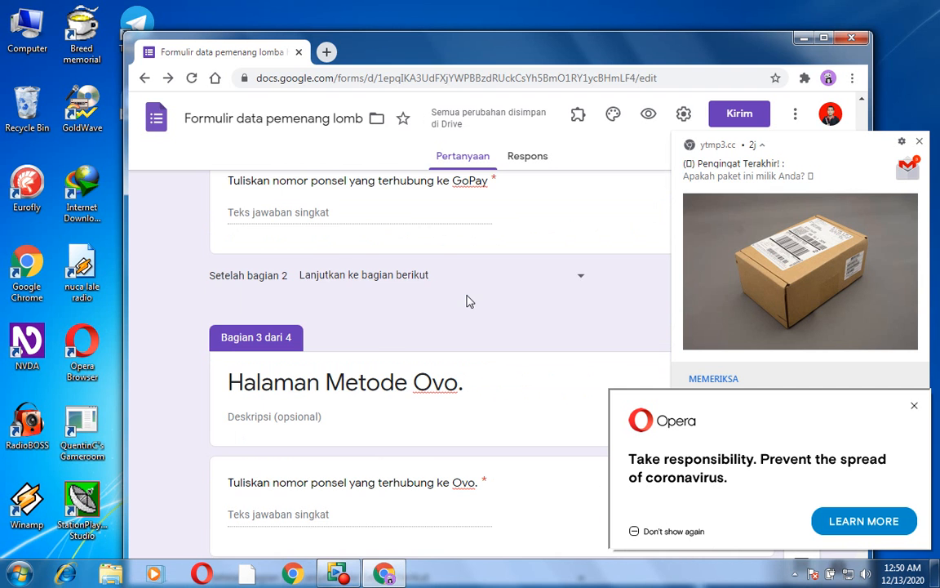
scroll(469, 301, "down", 3)
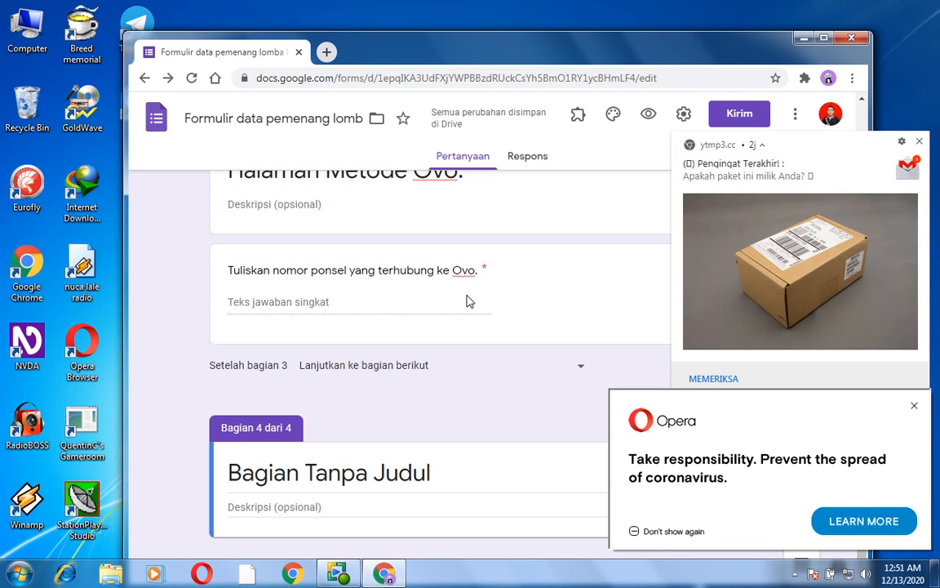
key("Return")
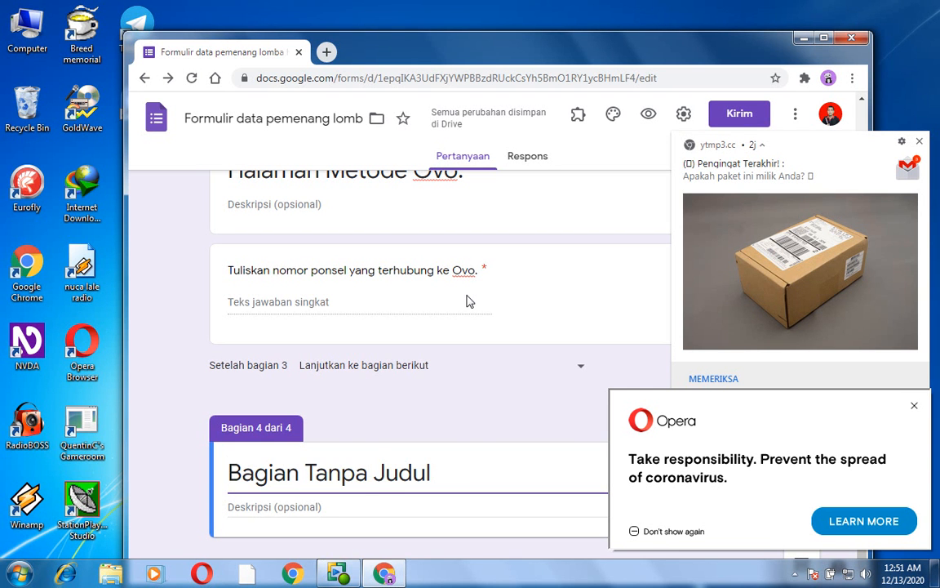
type("Halaman ")
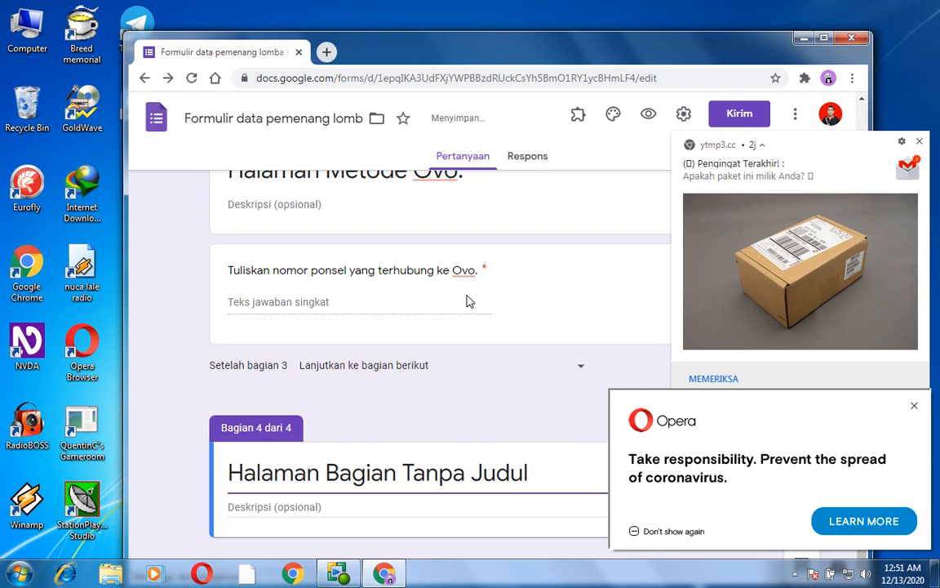
type("Pengisian ")
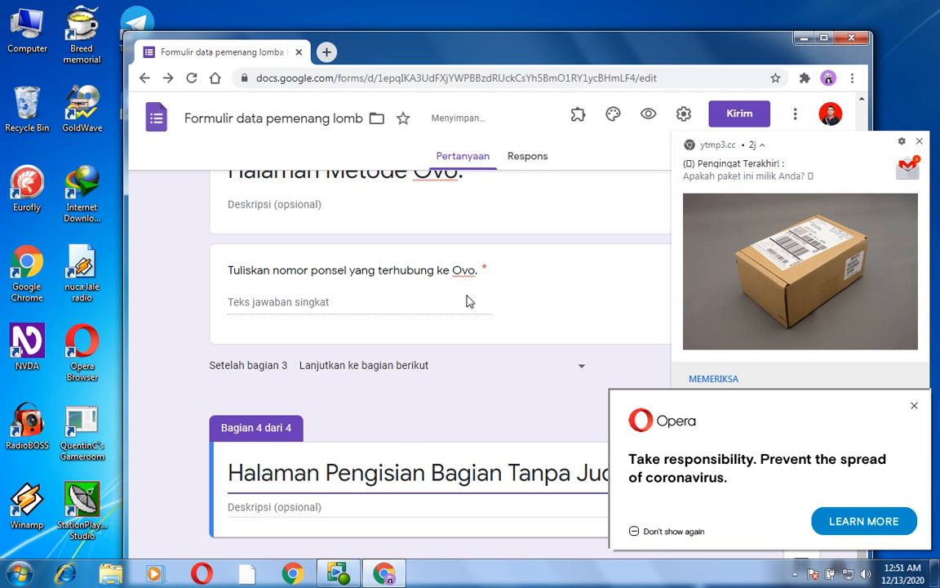
type("dBa")
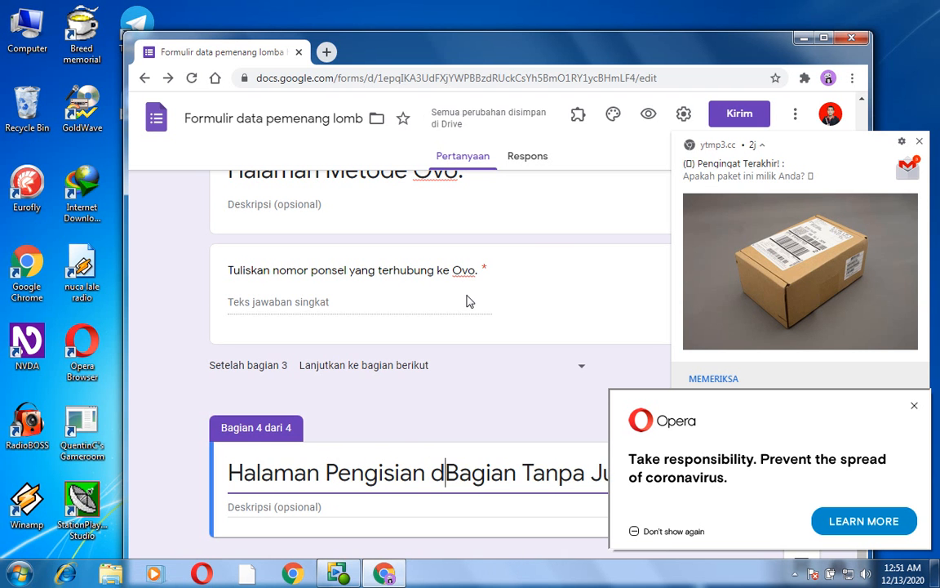
key("BackSpace")
key("BackSpace")
key("BackSpace")
key("BackSpace")
key("BackSpace")
key("BackSpace")
key("BackSpace")
key("BackSpace")
key("BackSpace")
key("BackSpace")
key("BackSpace")
key("BackSpace")
key("BackSpace")
key("BackSpace")
key("BackSpace")
key("BackSpace")
key("BackSpace")
key("BackSpace")
key("BackSpace")
key("BackSpace")
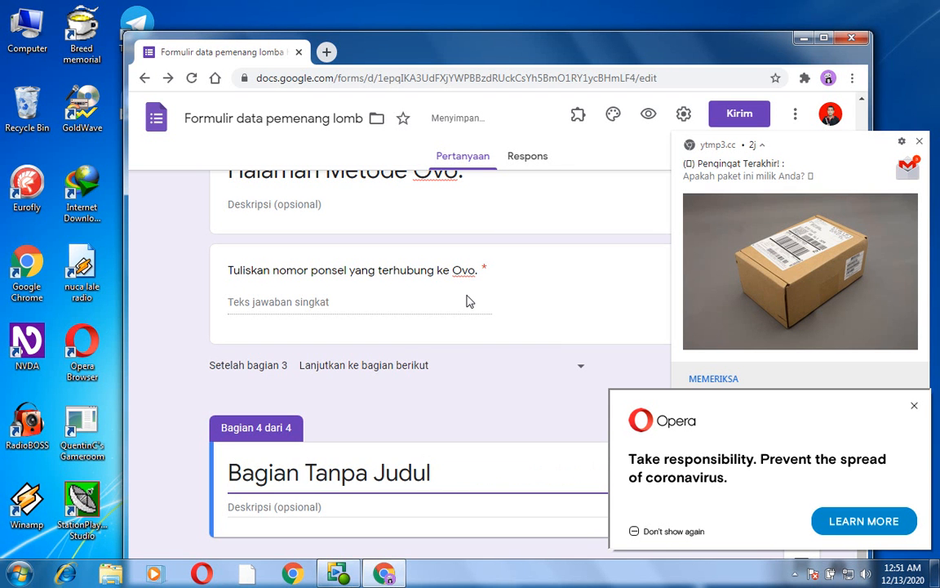
type("Halaman ")
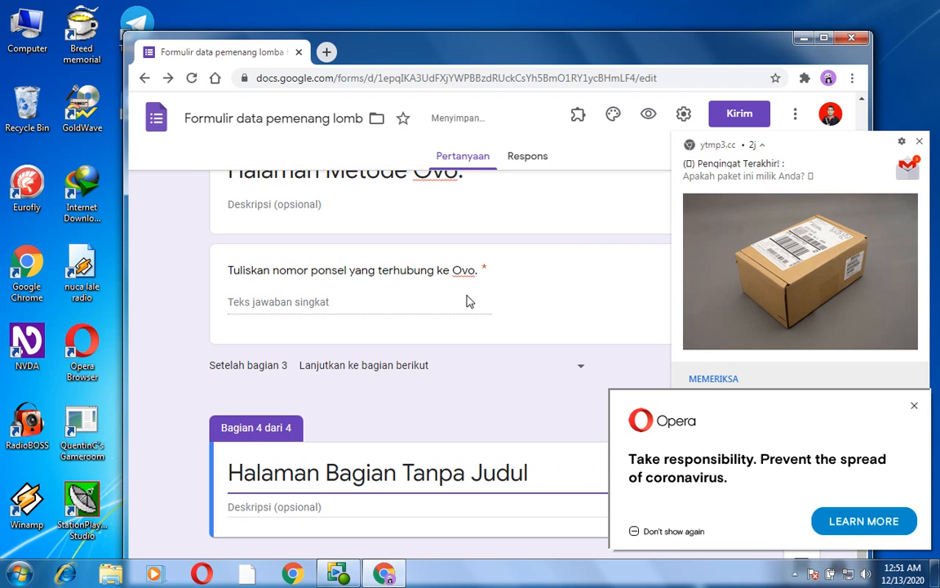
type("Metode ")
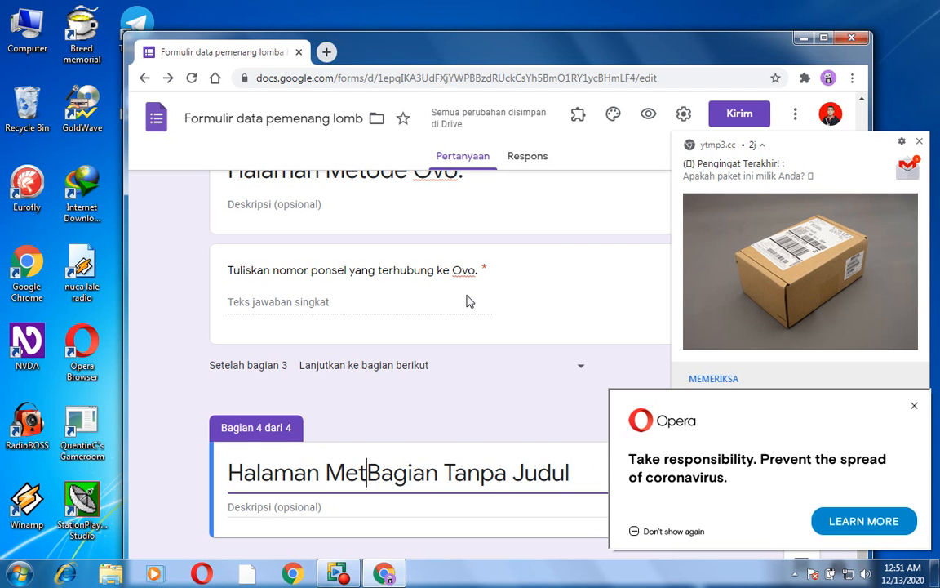
type("Dana.")
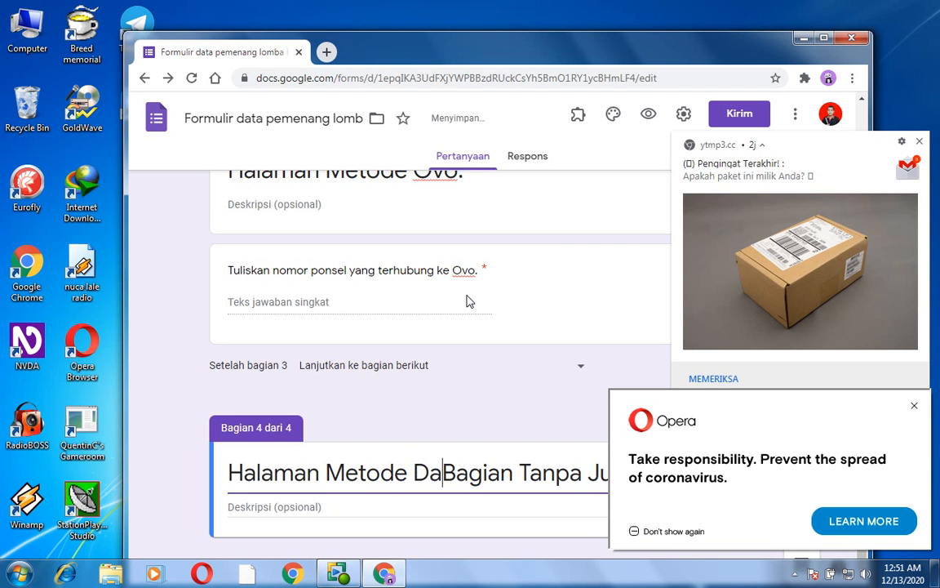
- Replace the entire title of the fourth section with "Halaman Metode Dana."
key("Home")
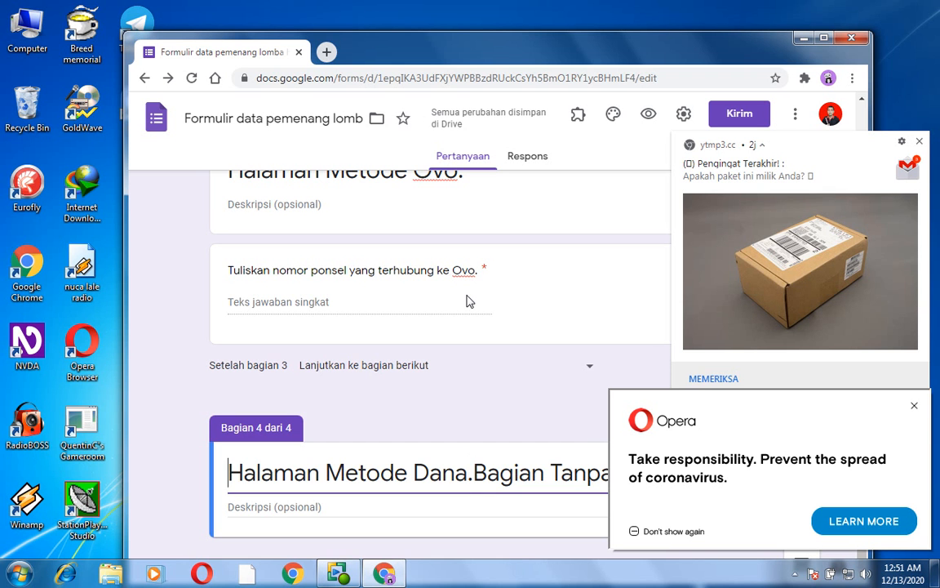
key("shift+End")
key("BackSpace")
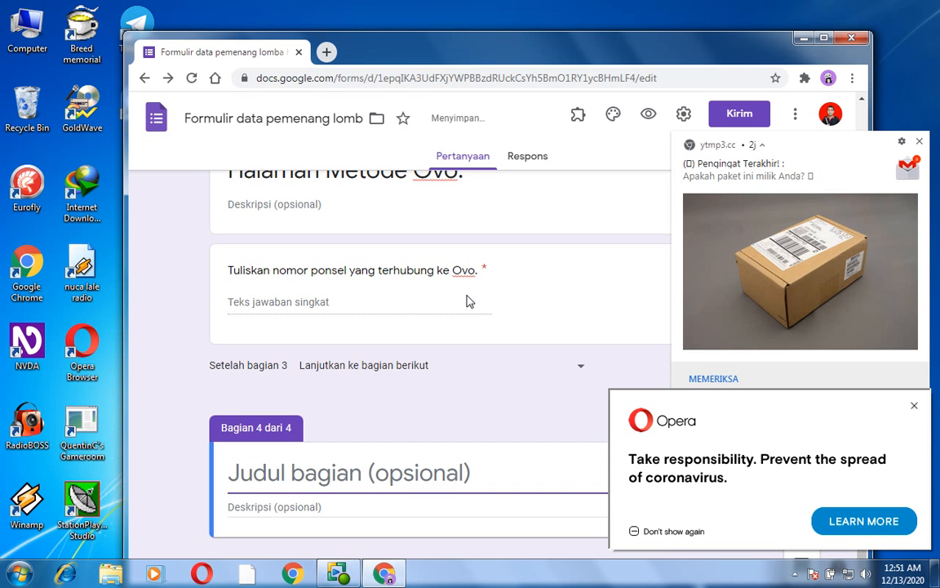
type("H")
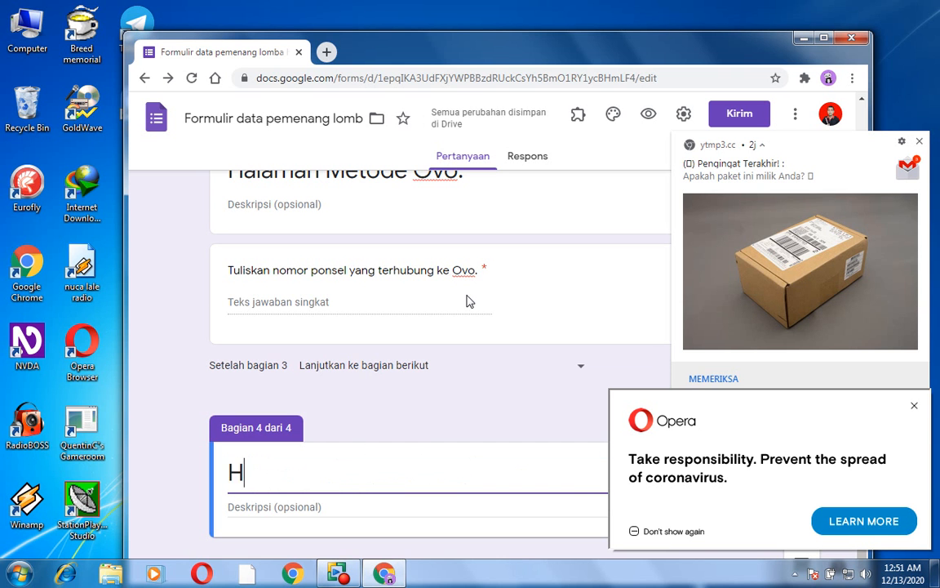
type("alama")
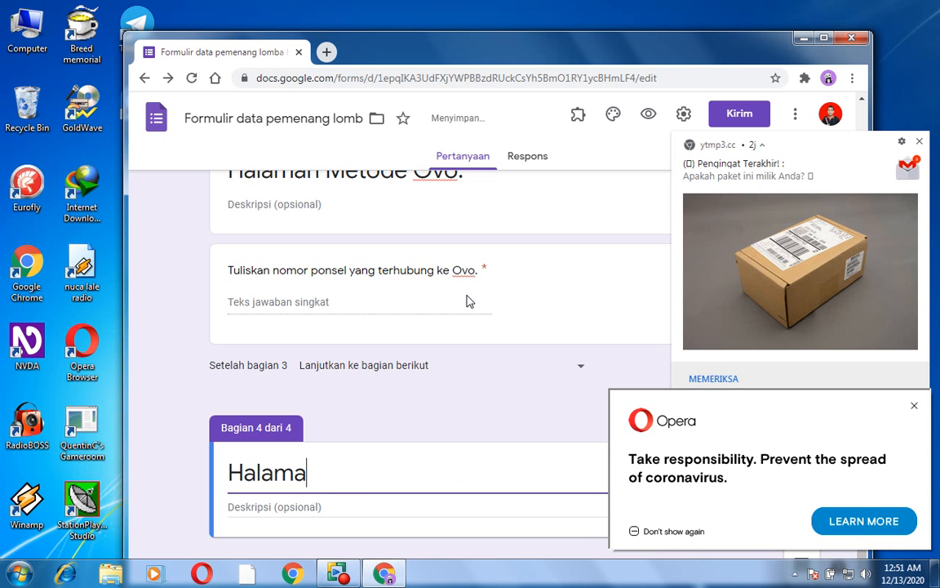
type("n Meto")
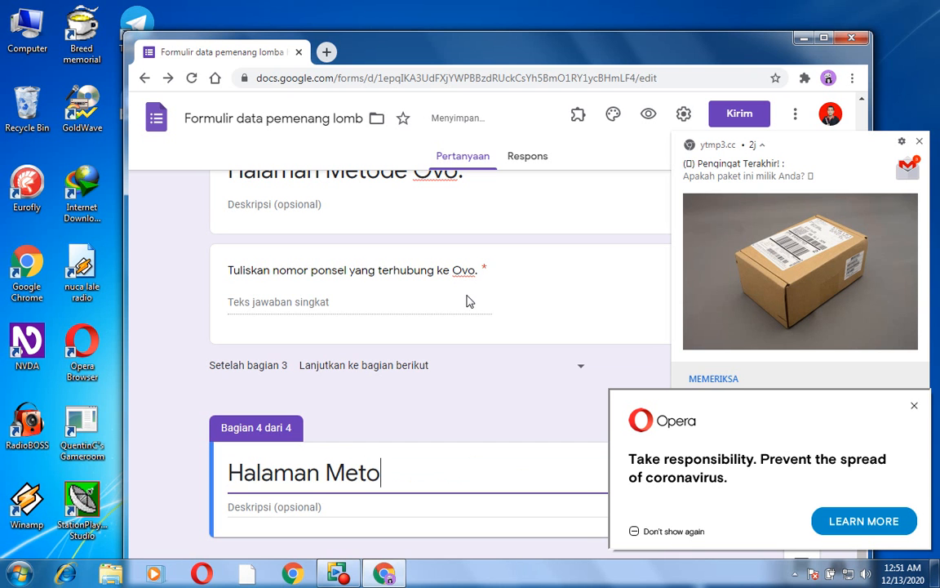
type("de D")
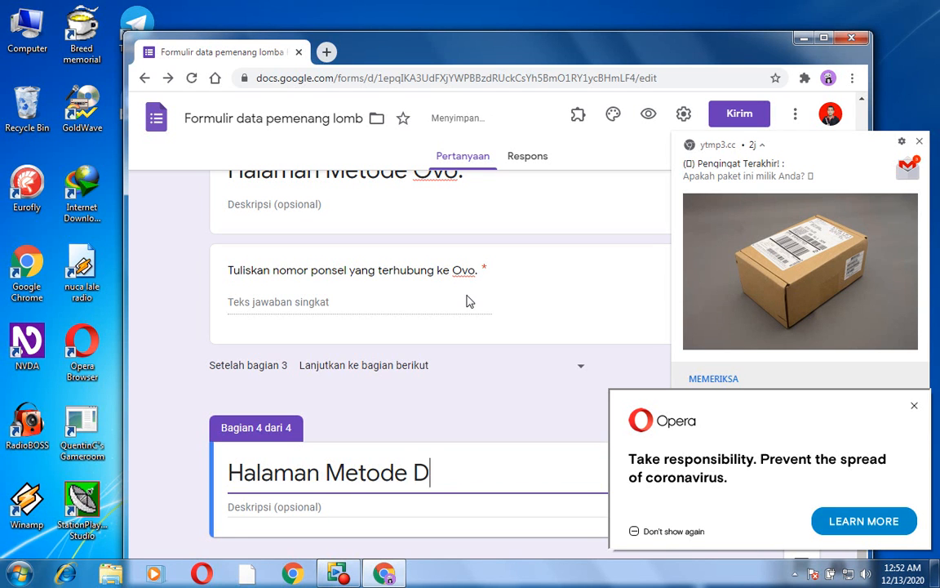
type("ana.")
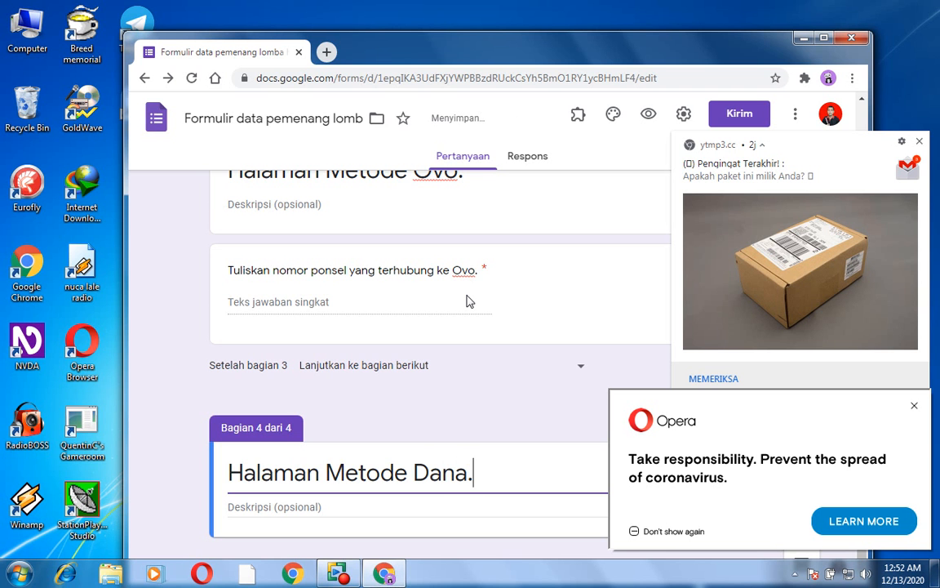
- Add a question titled "Tulisken nomor ponsel yang terhubung ke Dana." to the Dana section
key("Tab")
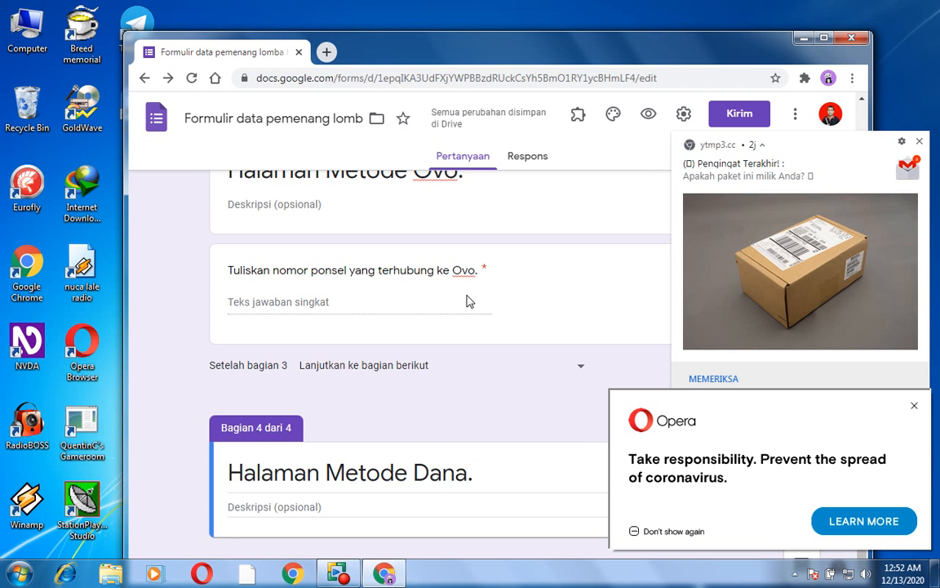
key("Tab")
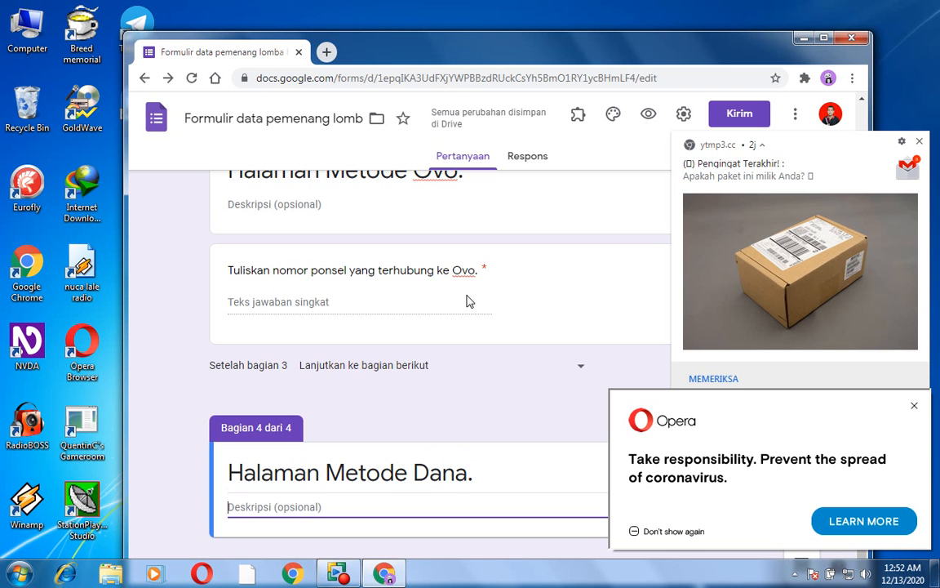
key("Tab")
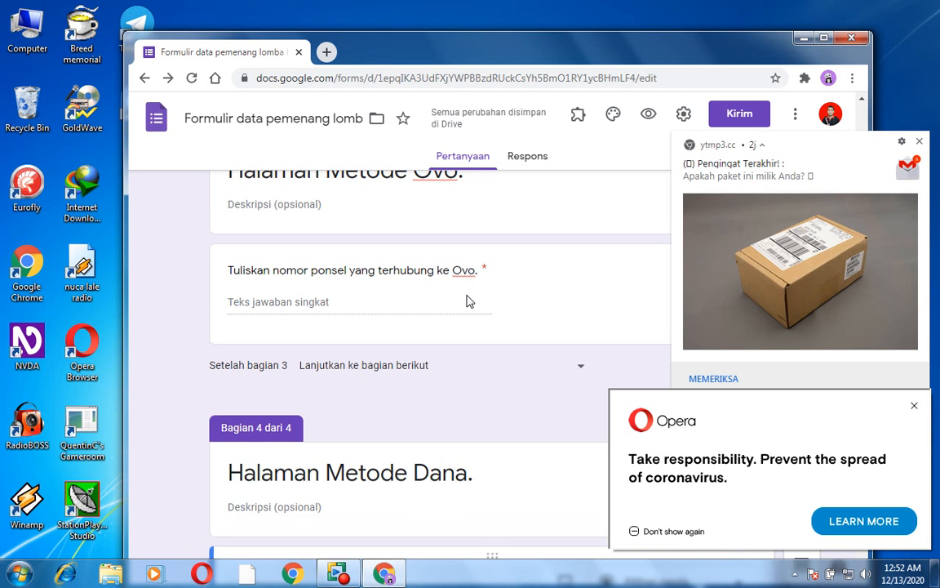
key("Tab")
type("Tuliskan")
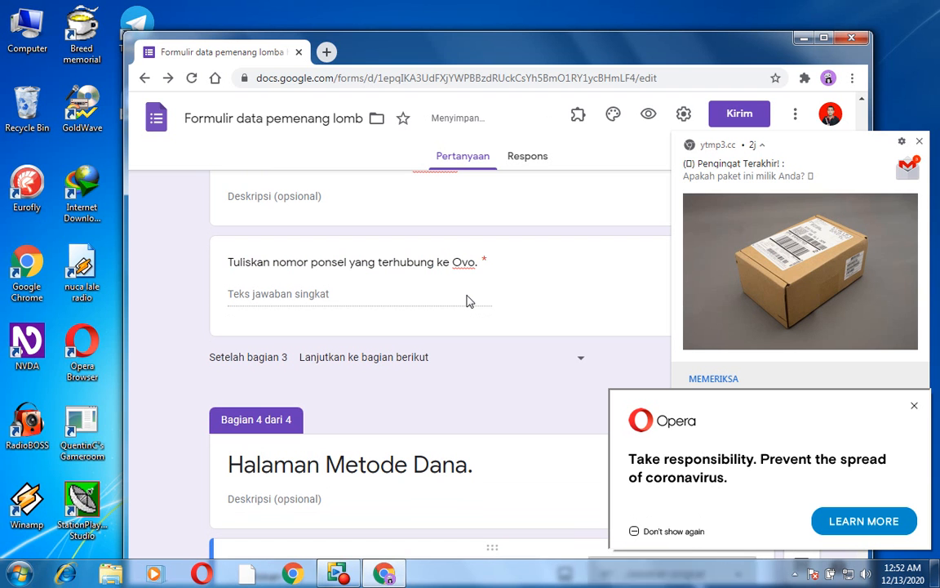
type(" nomor pons")
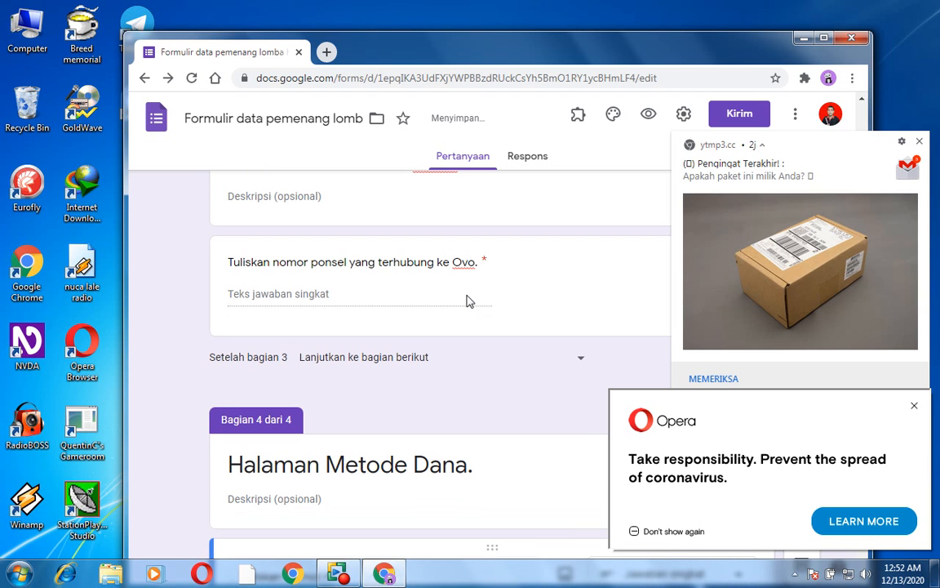
type("el")
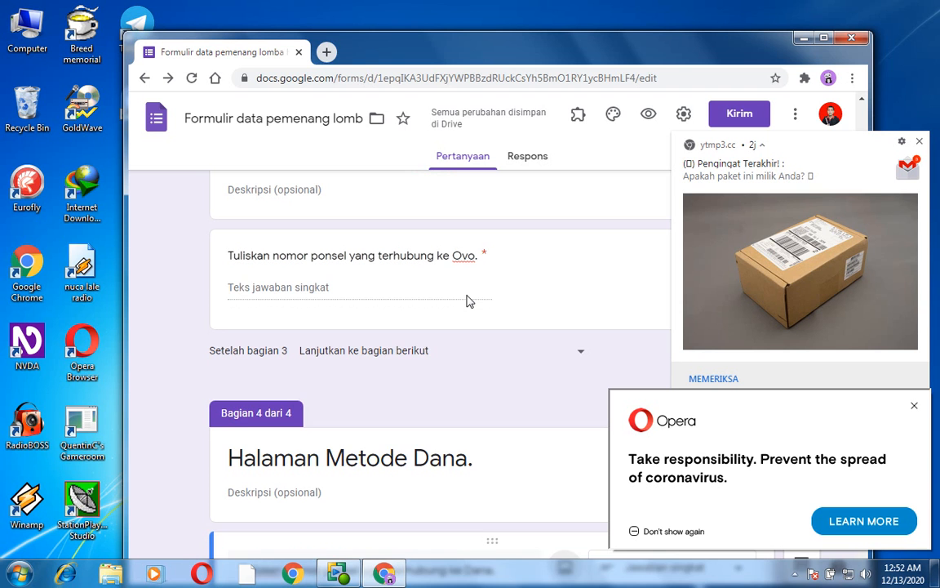
- Set the Dana phone number question's number validation condition to "Adalah angka"
scroll(467, 301, "down", 2)
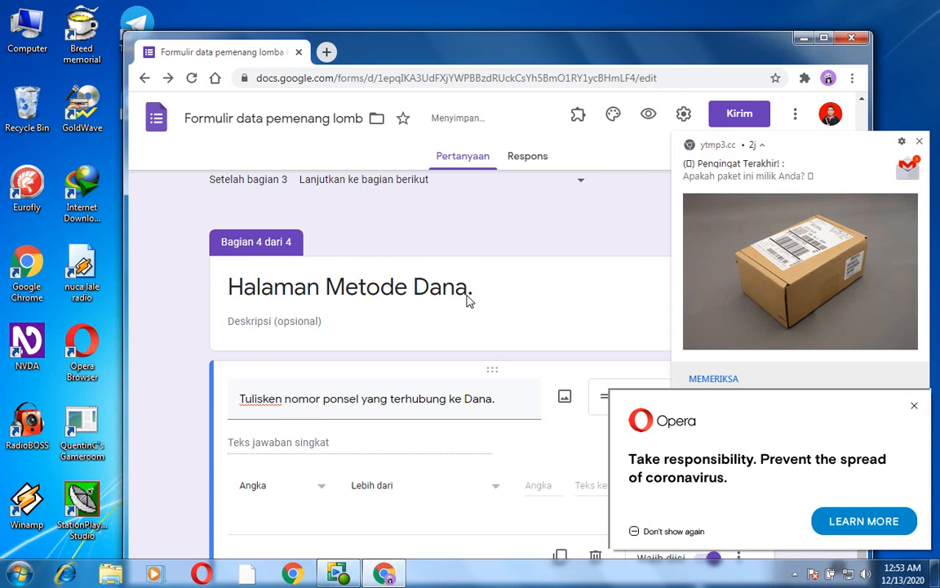
key("shift+Tab")
key("shift+Tab")
key("shift+Tab")
key("shift+Tab")
key("shift+Tab")
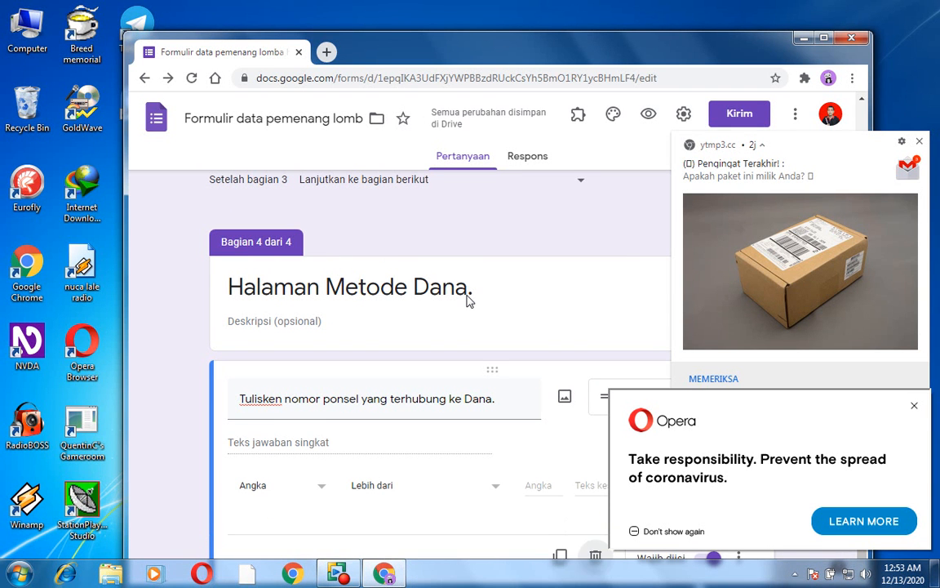
key("shift+Tab")
key("shift+Tab")
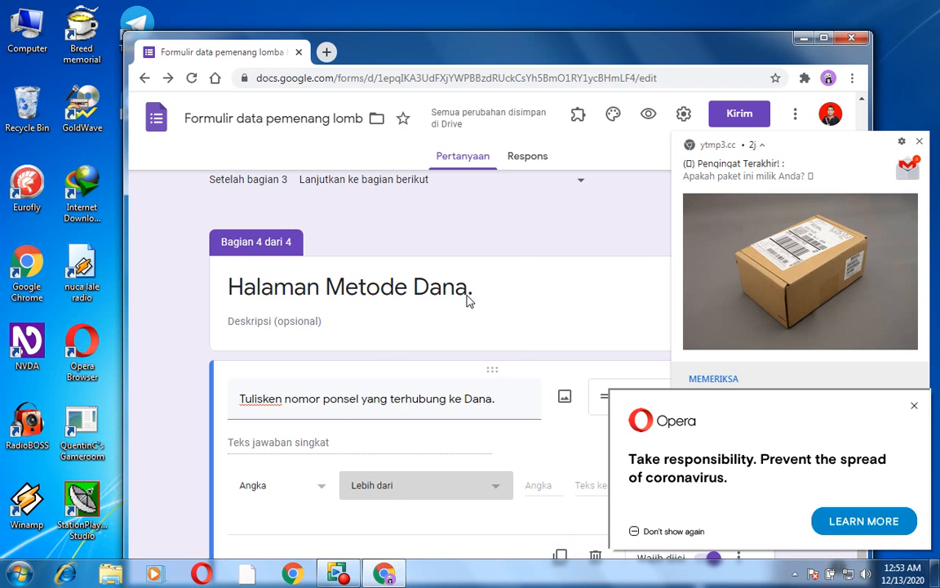
key("Return")
key("Down")
key("Down")
key("Down")
key("Down")
key("Down")
key("Down")
key("Down")
key("Down")
key("Down")
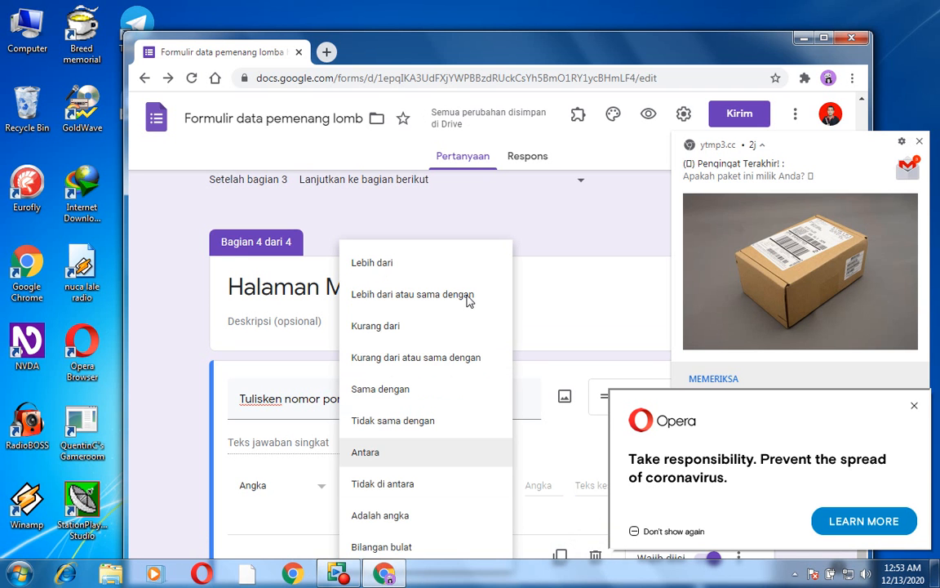
key("Up")
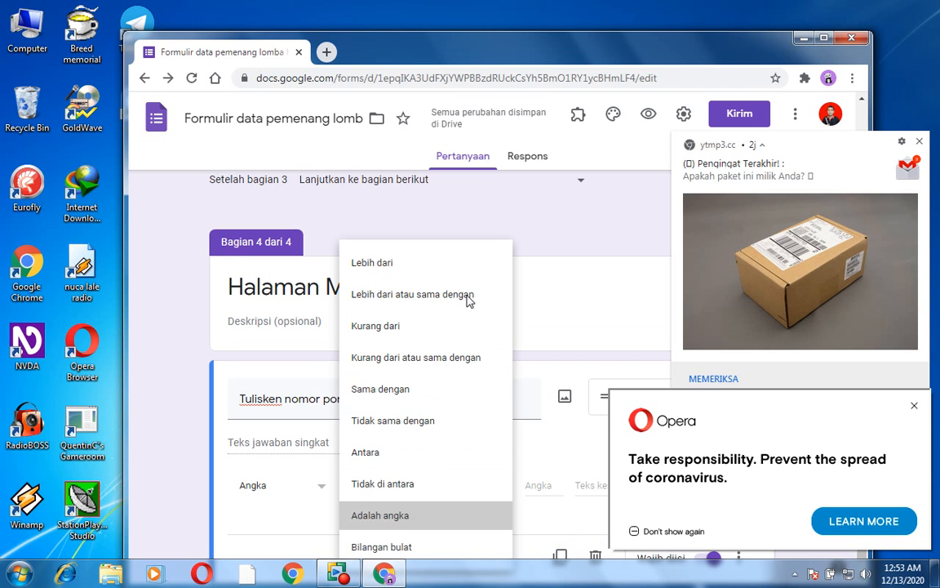
key("Return")
- Enter "Nomor Saja." as the custom error text for the Dana phone number validation
key("Tab")
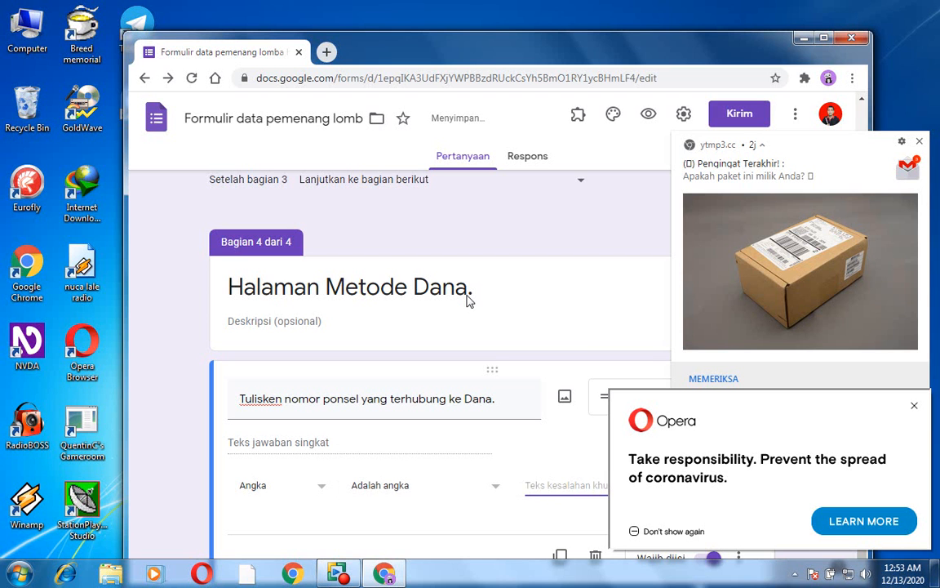
type("Nomoe")
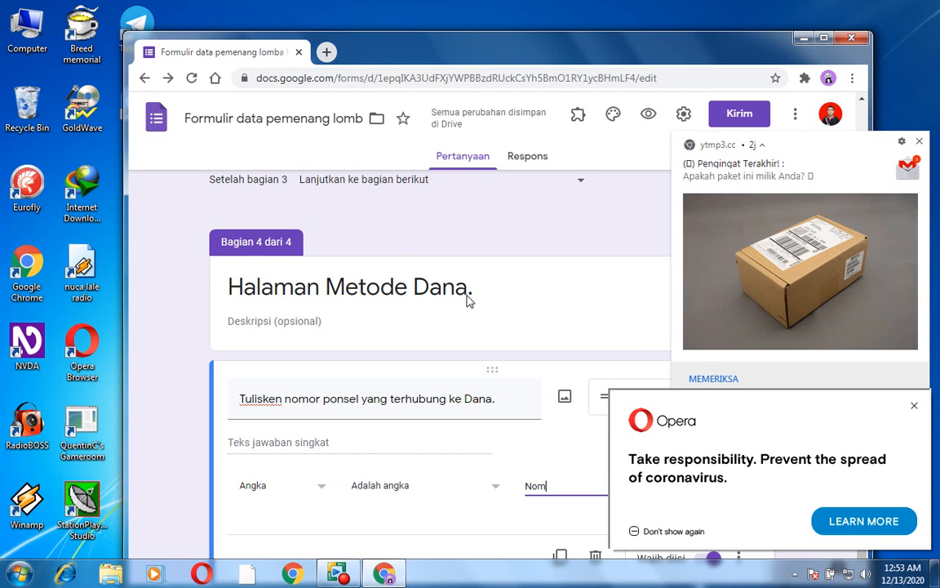
key("BackSpace")
key("BackSpace")
key("BackSpace")
key("BackSpace")
key("BackSpace")
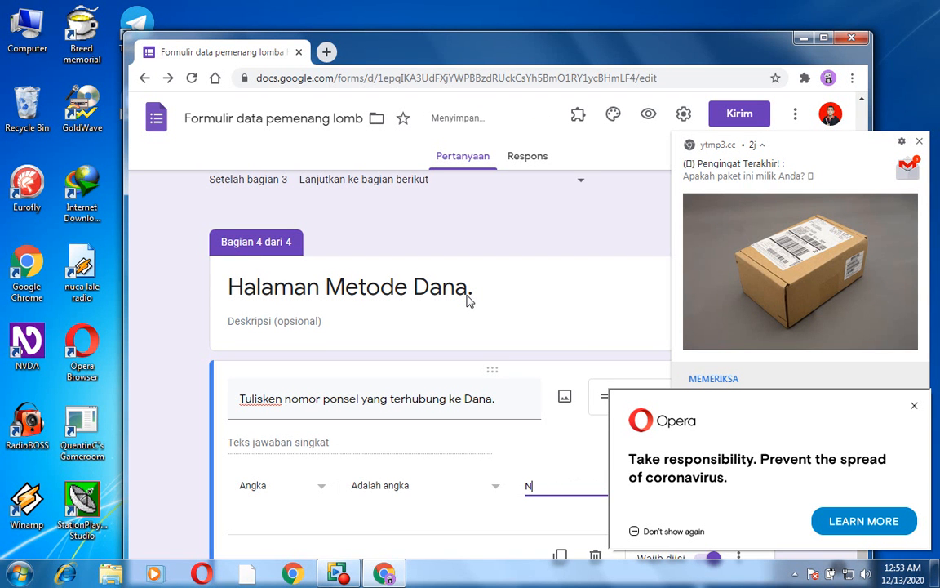
type("Nomor Saja.")
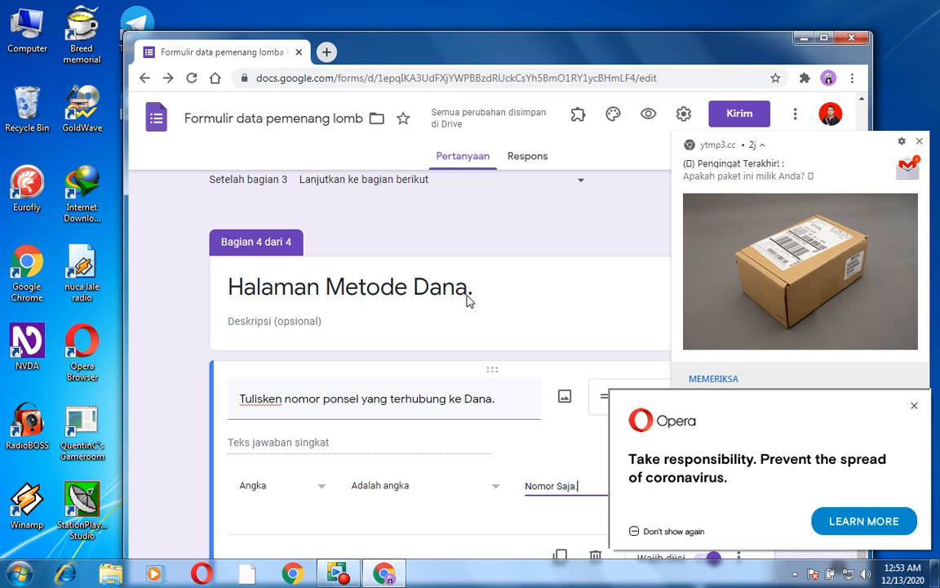
type(".")
- Add a fifth section after the Dana phone number question
key("Return")
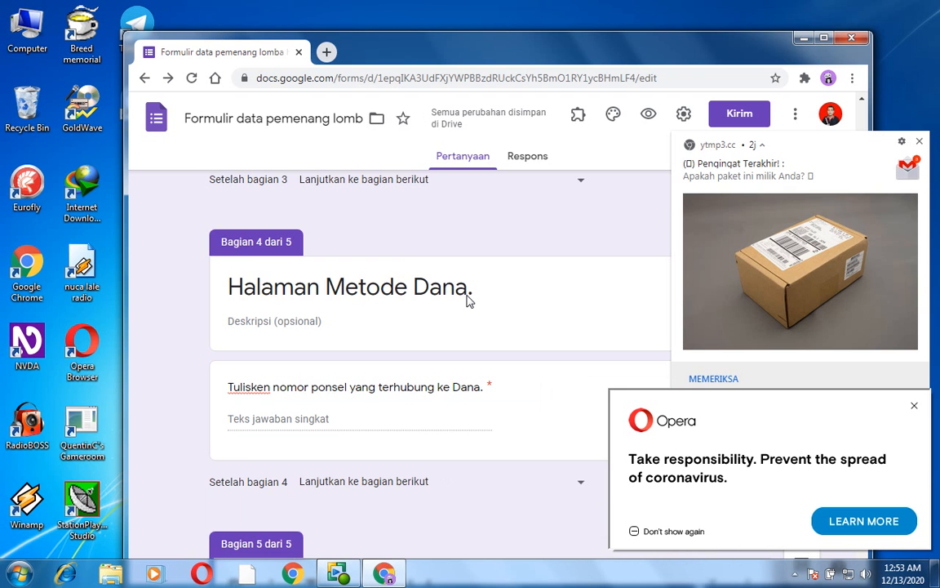
key("ctrl+Home")
scroll(469, 302, "down", 15)
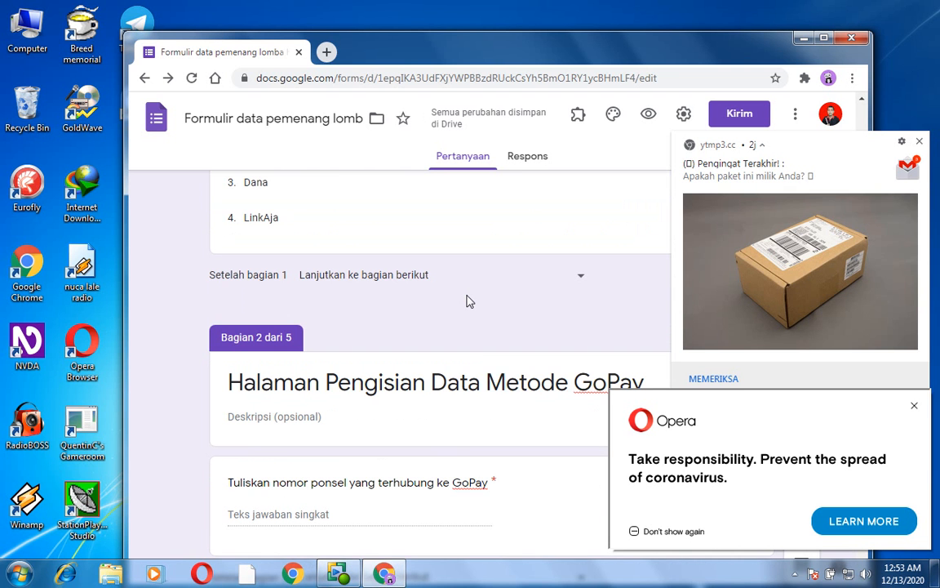
scroll(469, 302, "down", 4)
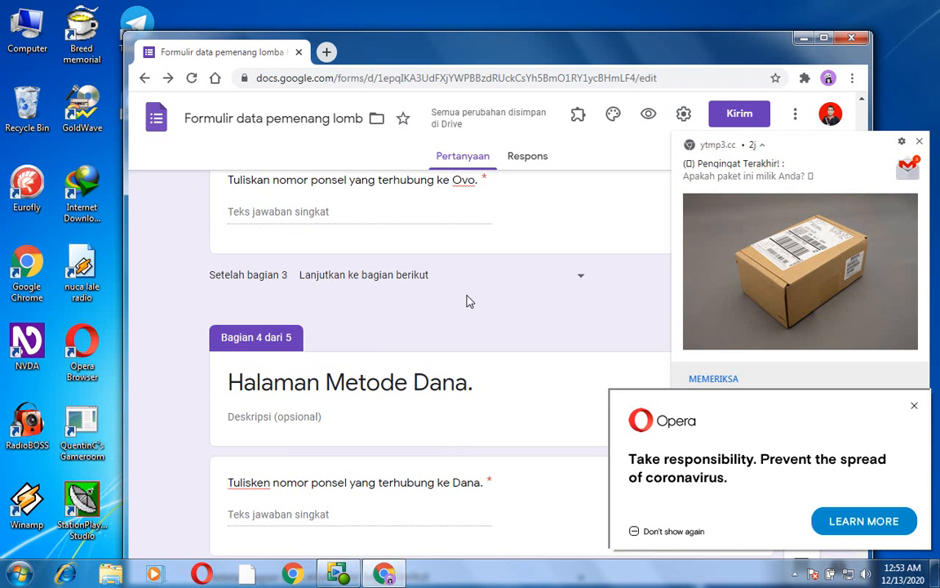
- Replace the fifth section's default title with "Halaman Metode LinkAja"
scroll(469, 302, "down", 3)
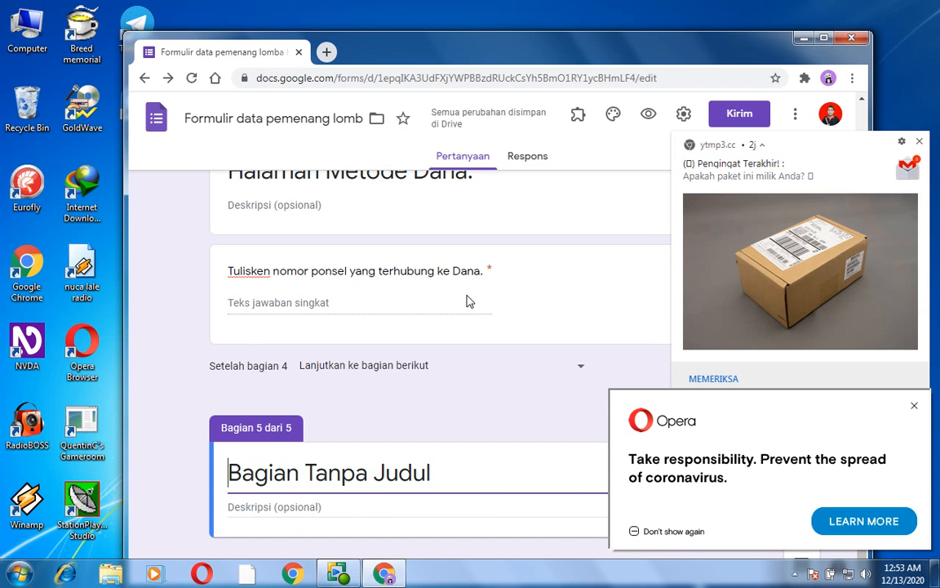
key("Right")
key("Right")
key("End")
key("BackSpace")
key("BackSpace")
key("BackSpace")
key("BackSpace")
key("BackSpace")
key("BackSpace")
key("BackSpace")
key("BackSpace")
key("BackSpace")
key("BackSpace")
key("BackSpace")
key("BackSpace")
key("BackSpace")
key("BackSpace")
key("BackSpace")
key("BackSpace")
key("BackSpace")
key("BackSpace")
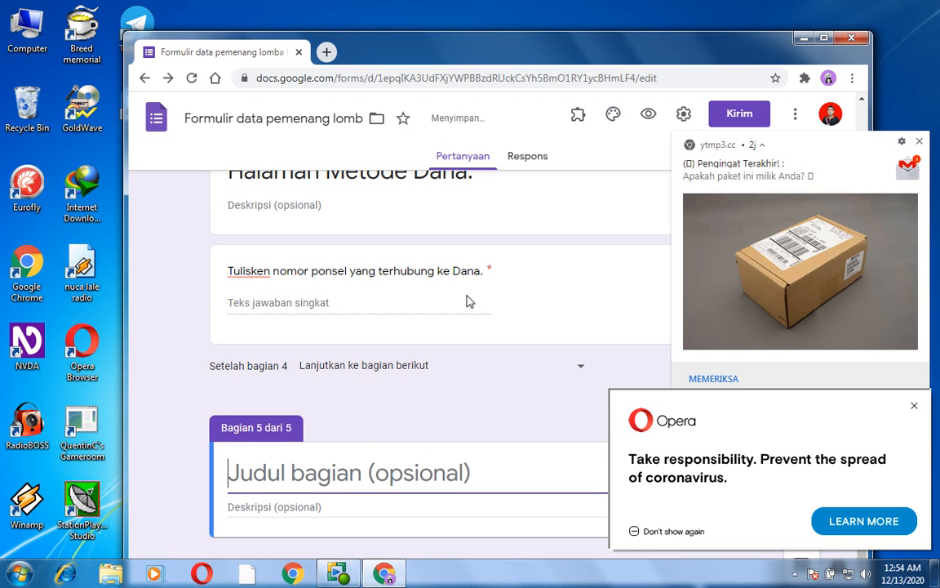
type("Halaman")
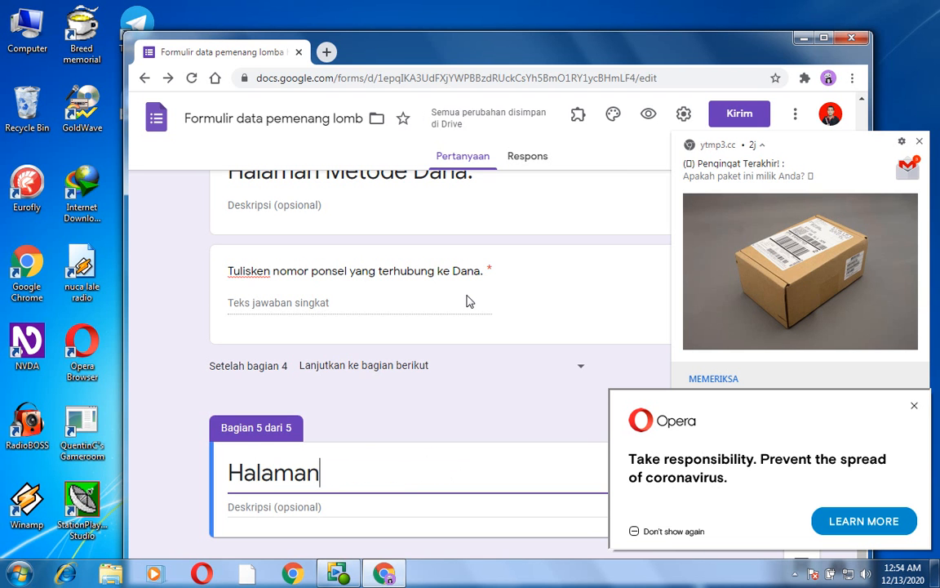
type(" Metode")
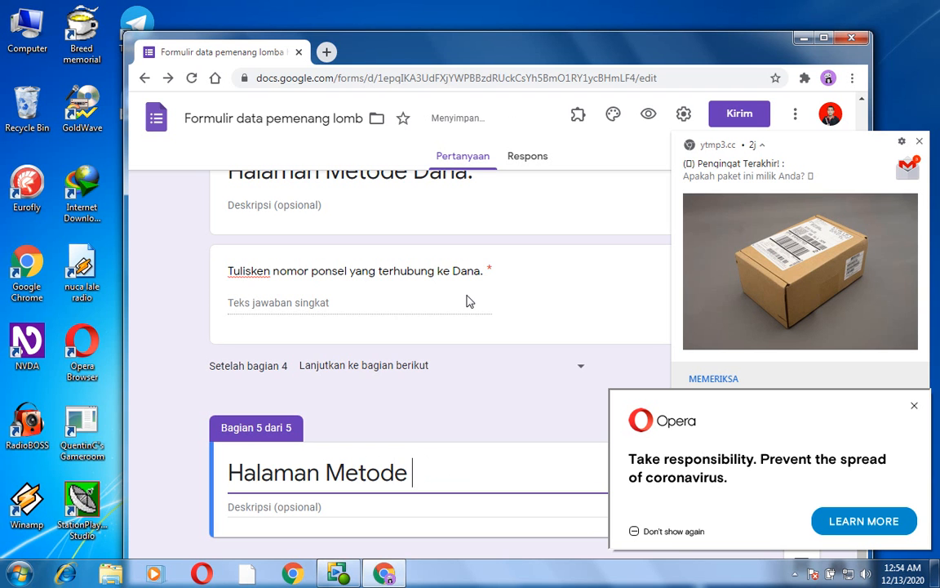
type(" LinkAja")
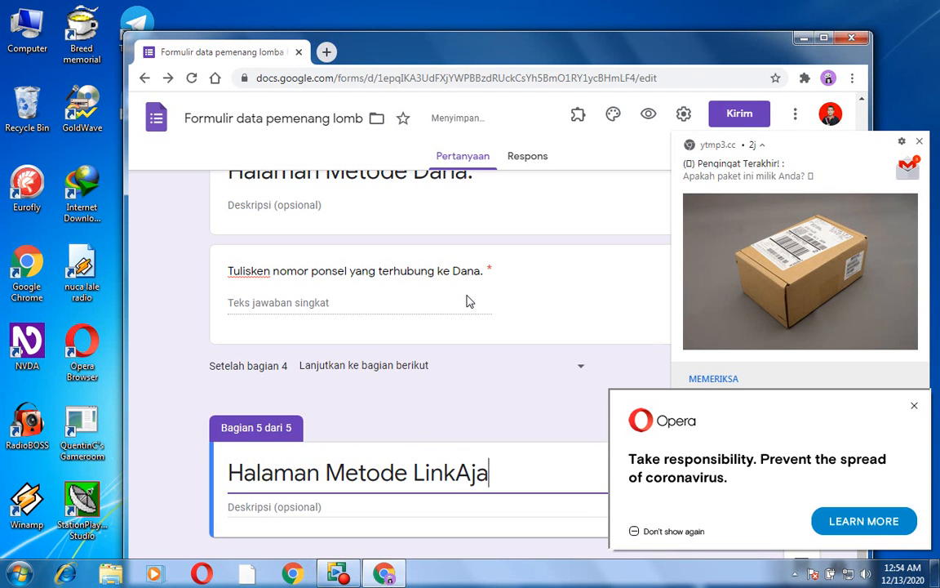
key("Home")
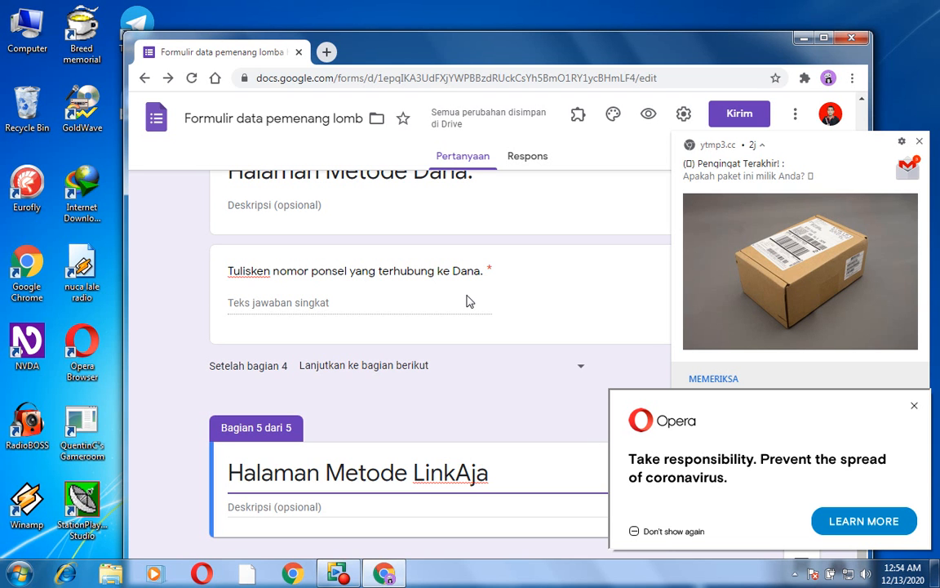
- Add the question "Tuliskan nomor ponsel yang terhubung ke LinkAja." to the LinkAja section and turn on its response validation
key("ctrl+shift+Return")
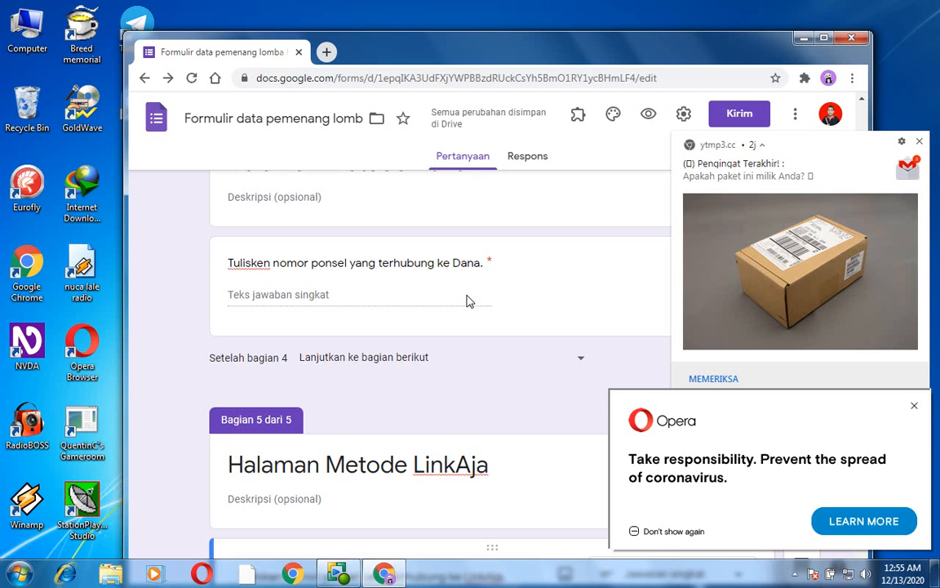
key("Tab")
key("Tab")
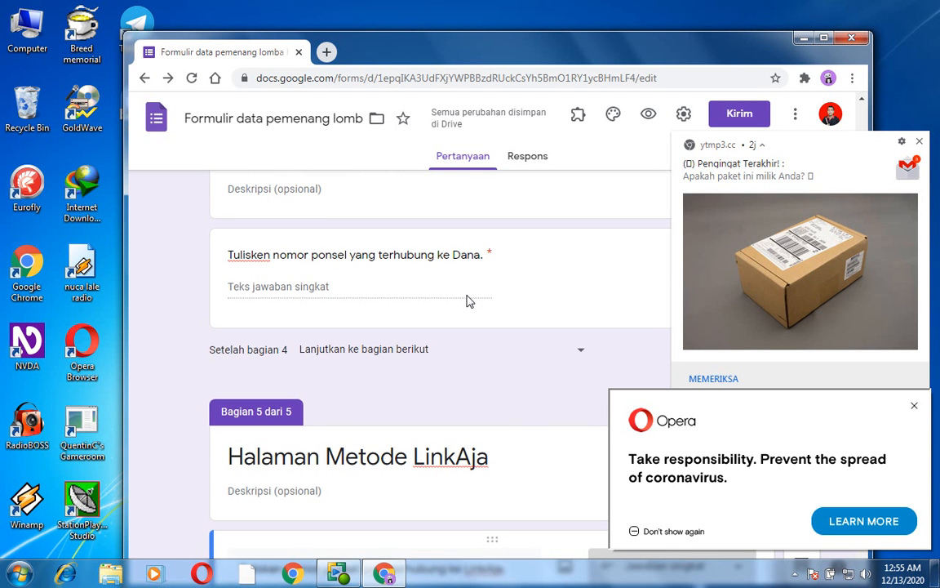
key("Tab")
key("Tab")
key("Tab")
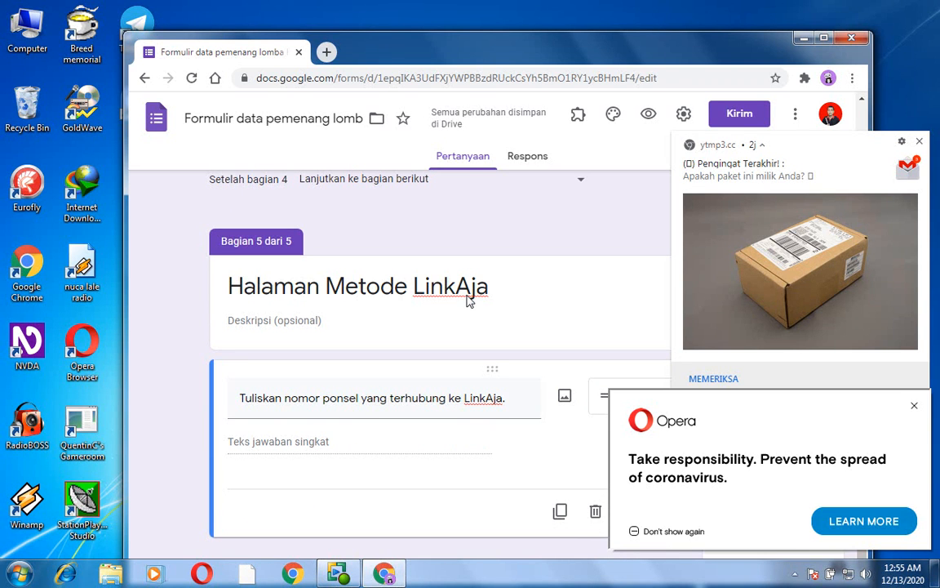
key("Return")
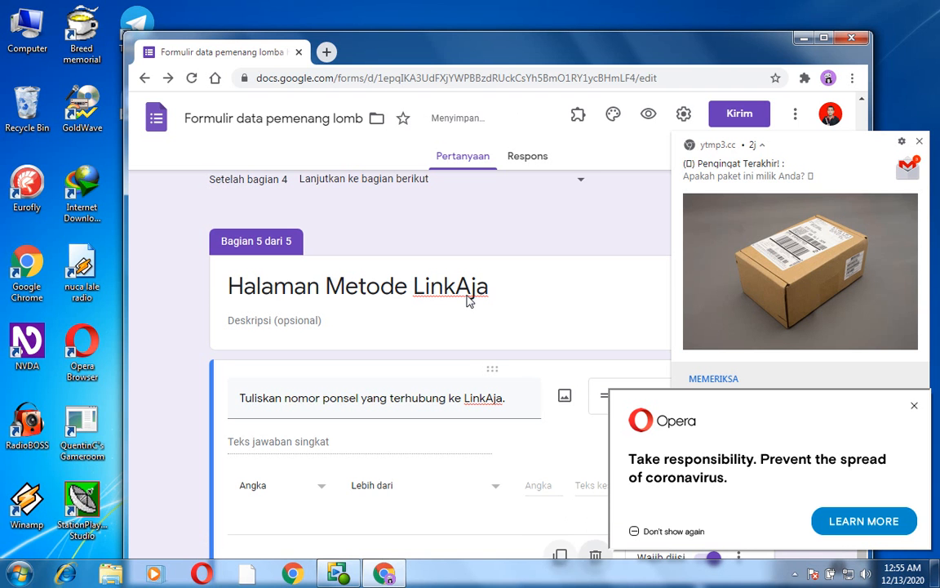
- Set the LinkAja phone number question's number validation condition to "Adalah angka"
key("shift+Tab")
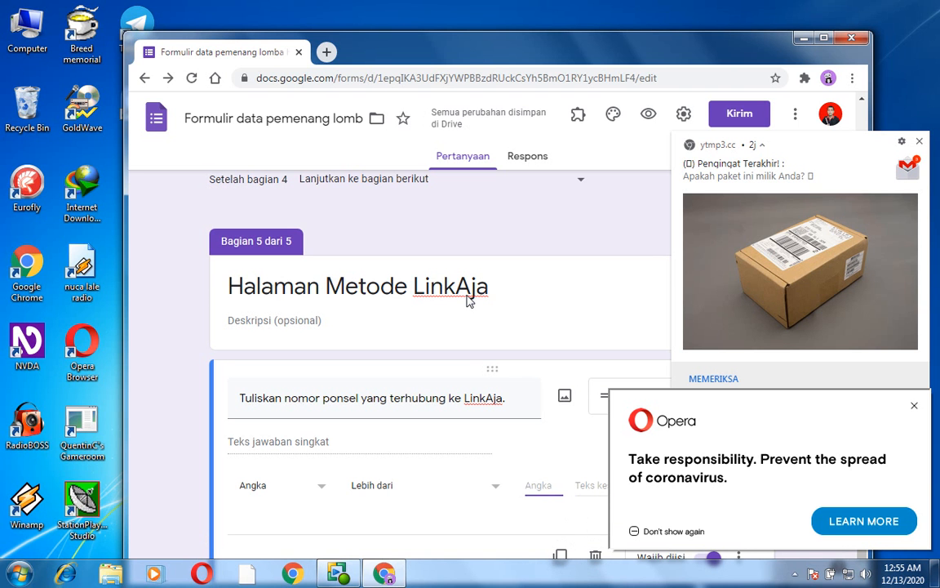
key("shift+Tab")
key("space")
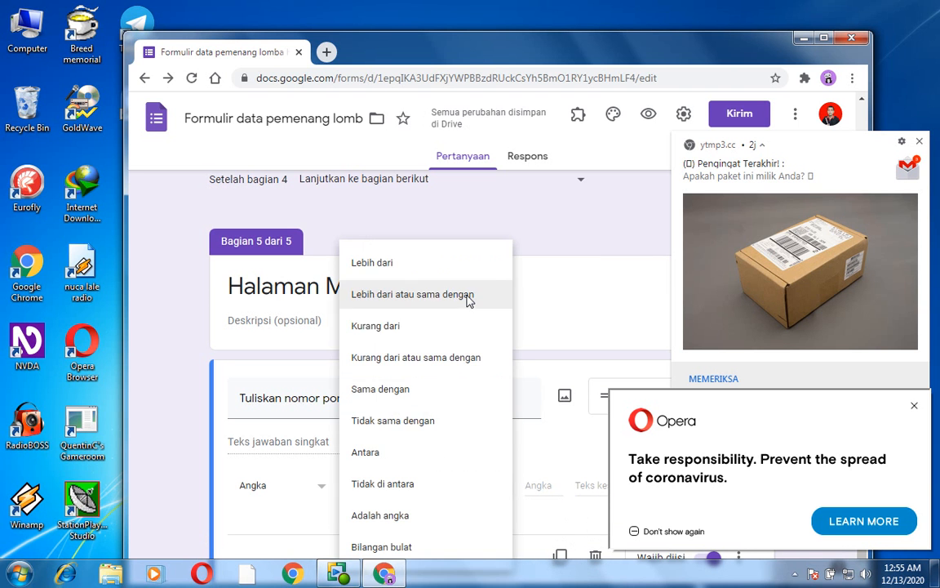
key("Down")
key("Down")
key("Down")
key("Down")
key("Down")
key("Down")
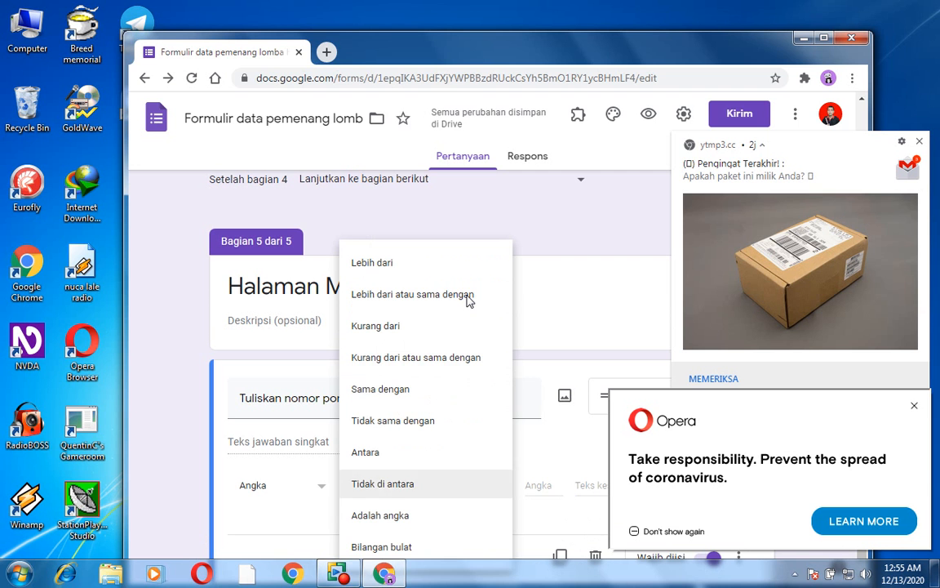
key("Down")
key("Return")
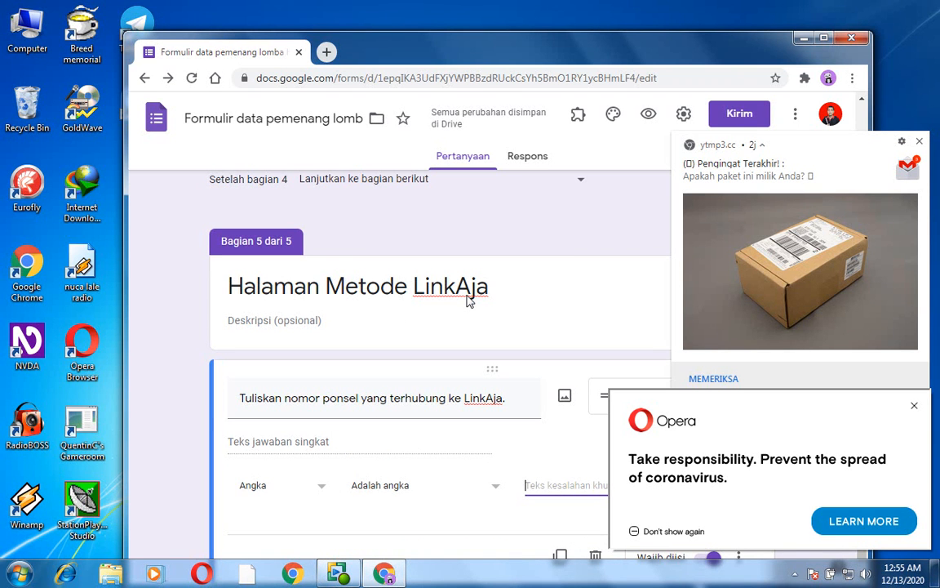
- Enter "Nomor Saja." as the custom error text for the LinkAja phone number validation
type("Nomo")
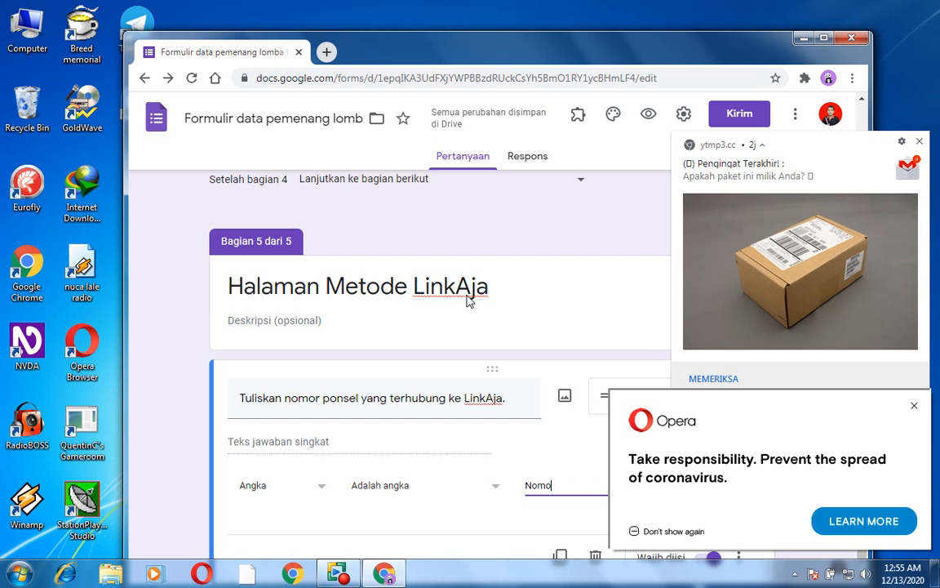
type("r Saj")
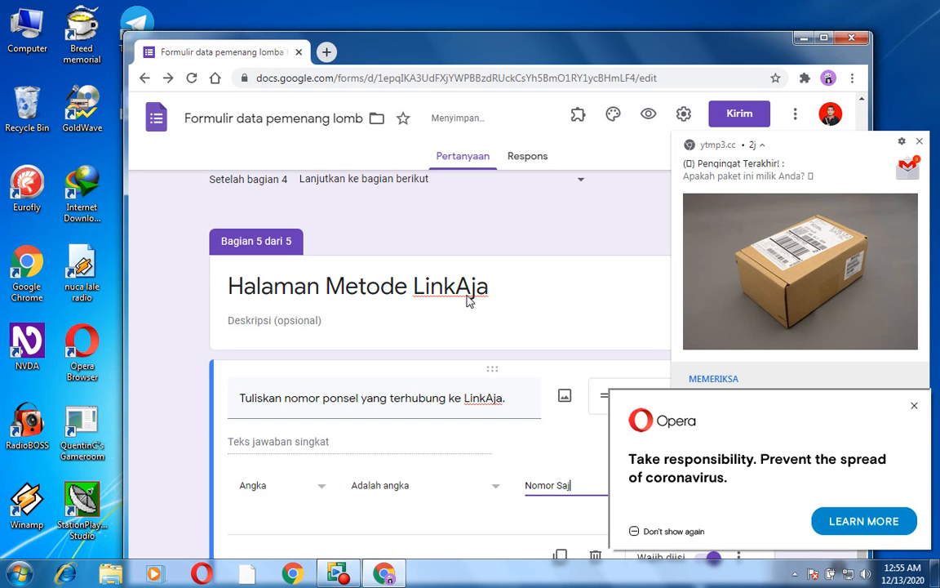
type("a.")
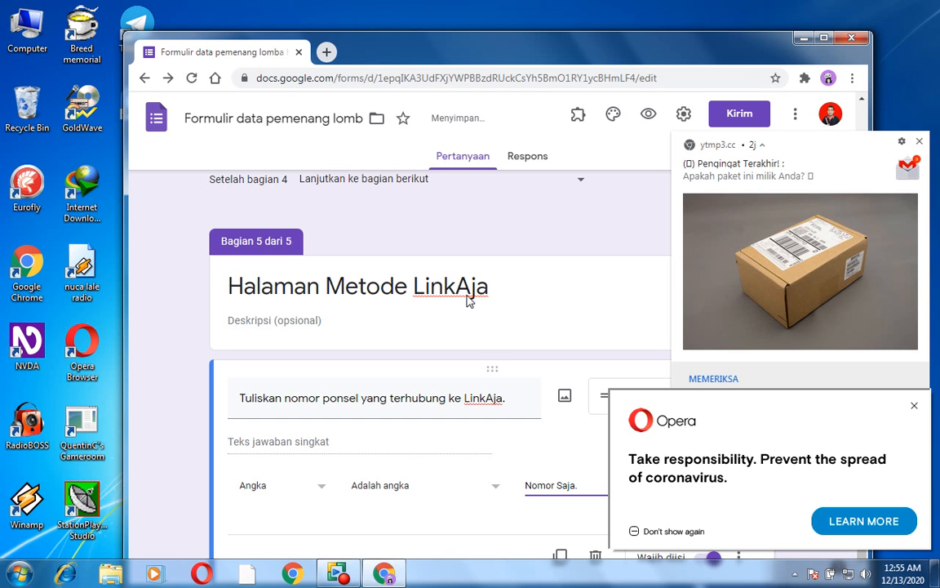
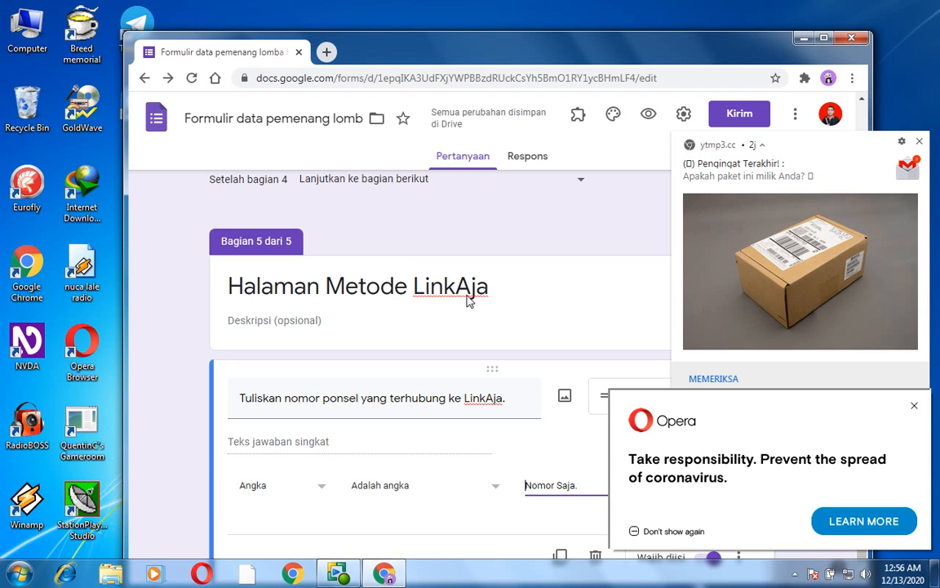
- Enable section branching based on the chosen answer for the question "Metode pengiriman hadiah yang ingin digunakan" in section 1
key("ctrl+Home")
key("h")
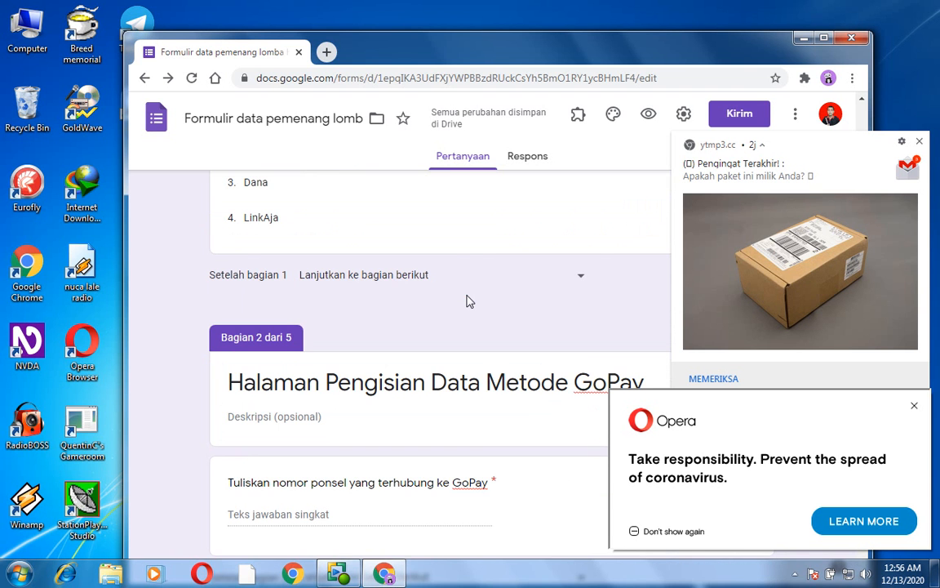
key("ctrl+Home")
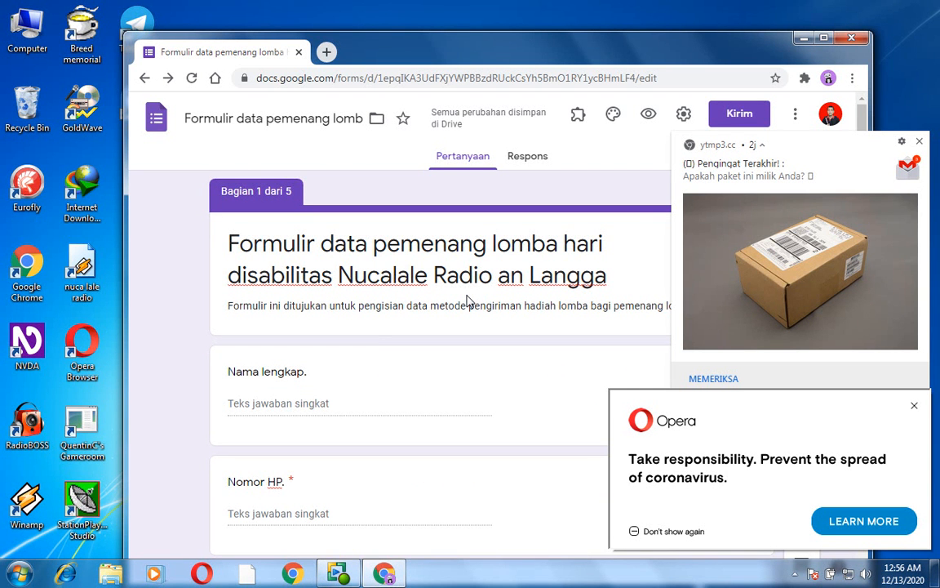
key("h")
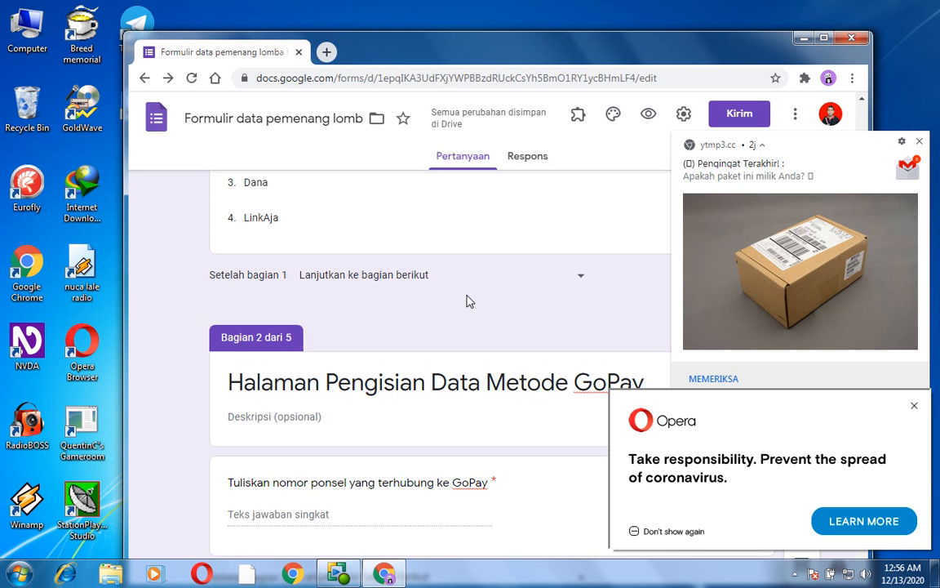
scroll(470, 301, "up", 3)
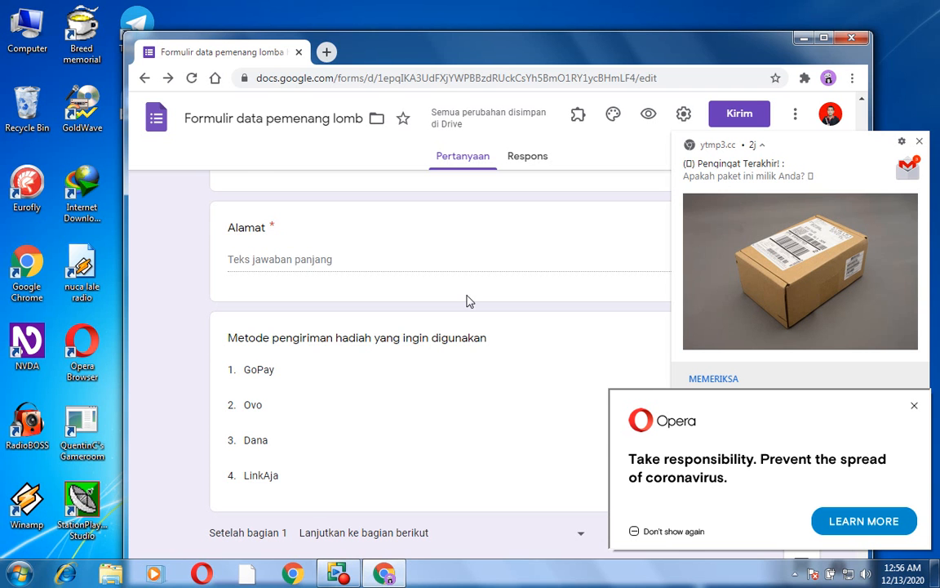
scroll(469, 302, "down", 3)
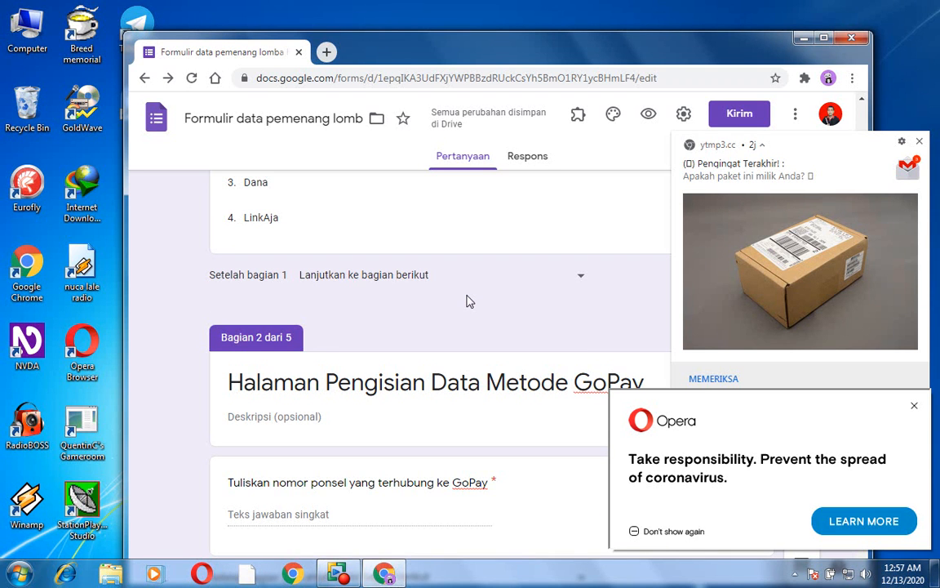
left_click(470, 302)
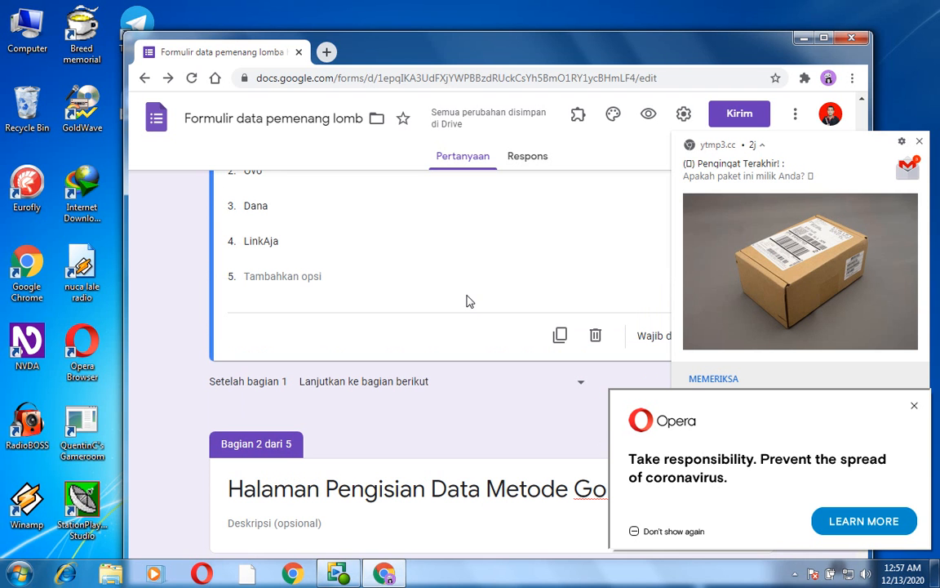
key("Tab")
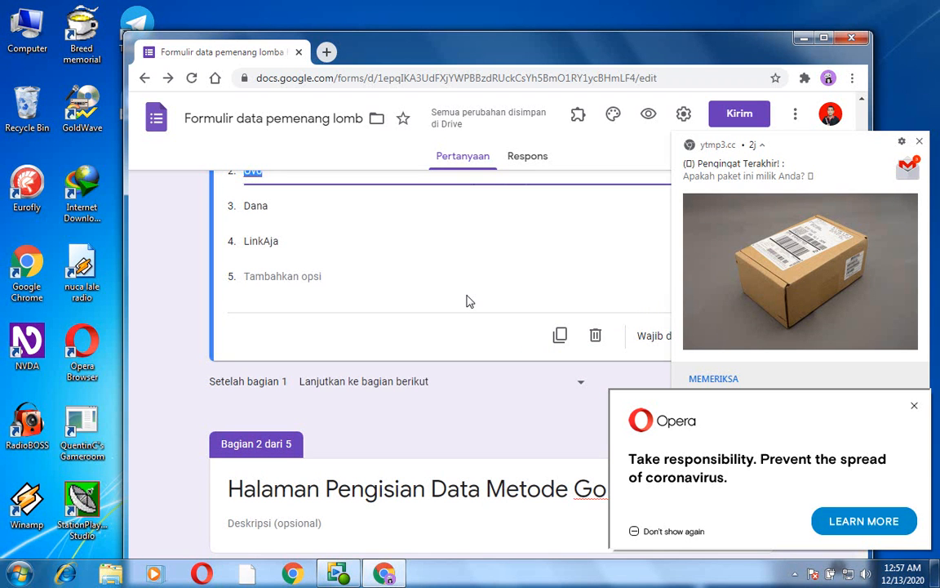
key("Tab")
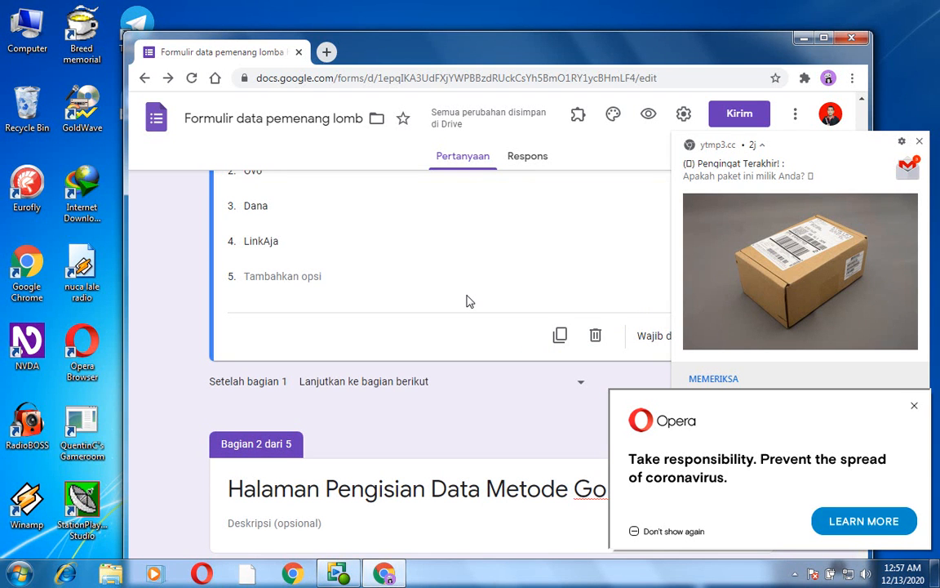
key("Tab")
key("Tab")
key("Tab")
key("Tab")
key("Tab")
key("Tab")
key("Tab")
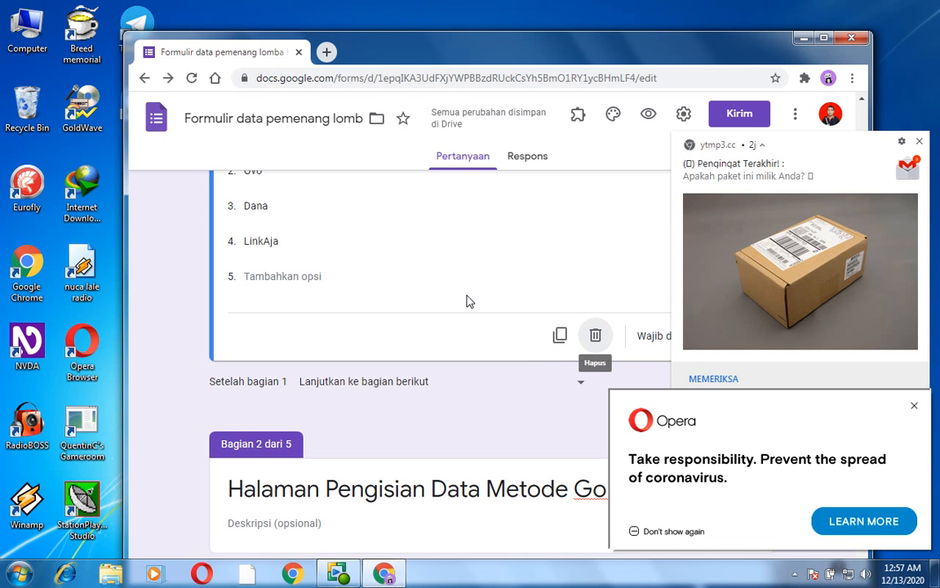
key("Tab")
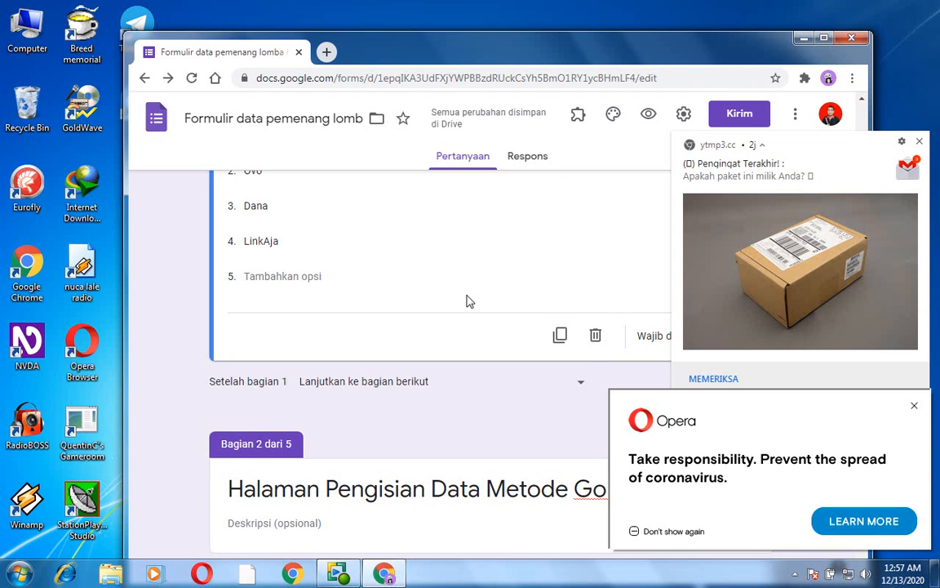
key("space")
key("Return")
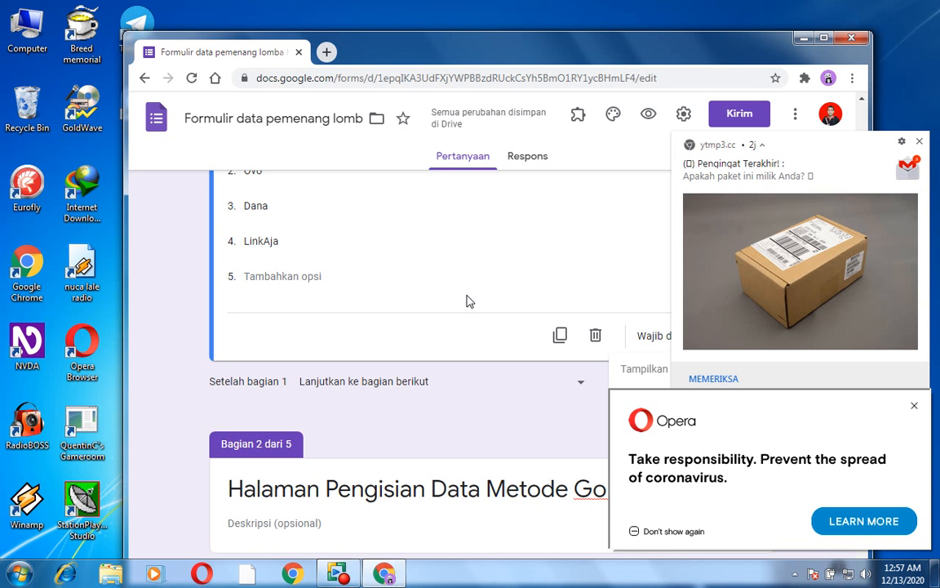
key("Return")
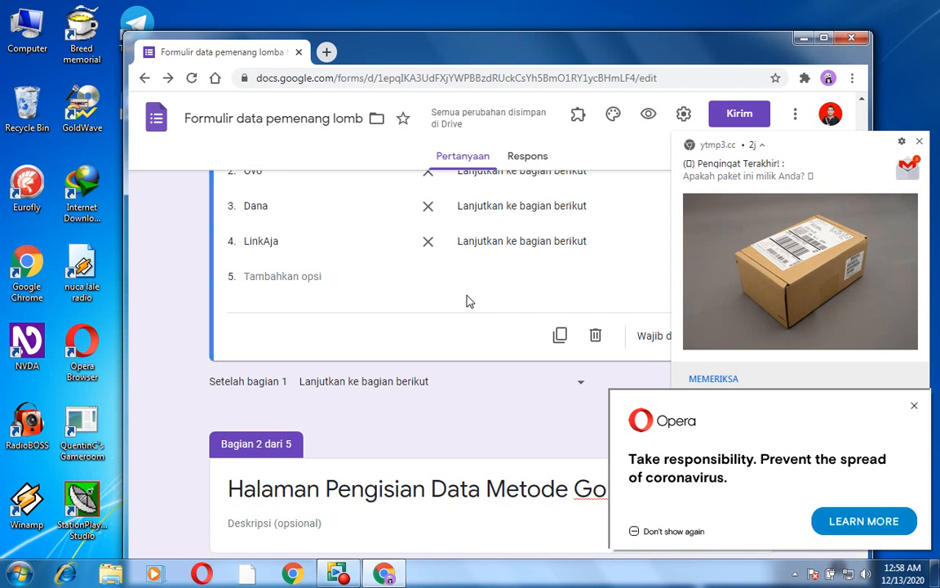
- Route the GoPay answer to "Buka bagian 2 (Halaman Pengisian Data Metode GoPay)"
key("Down")
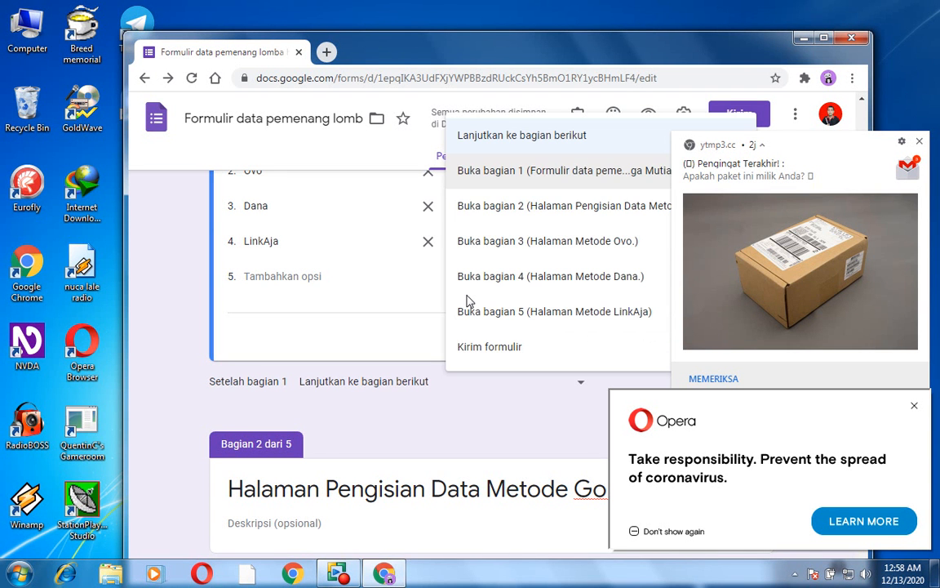
key("Down")
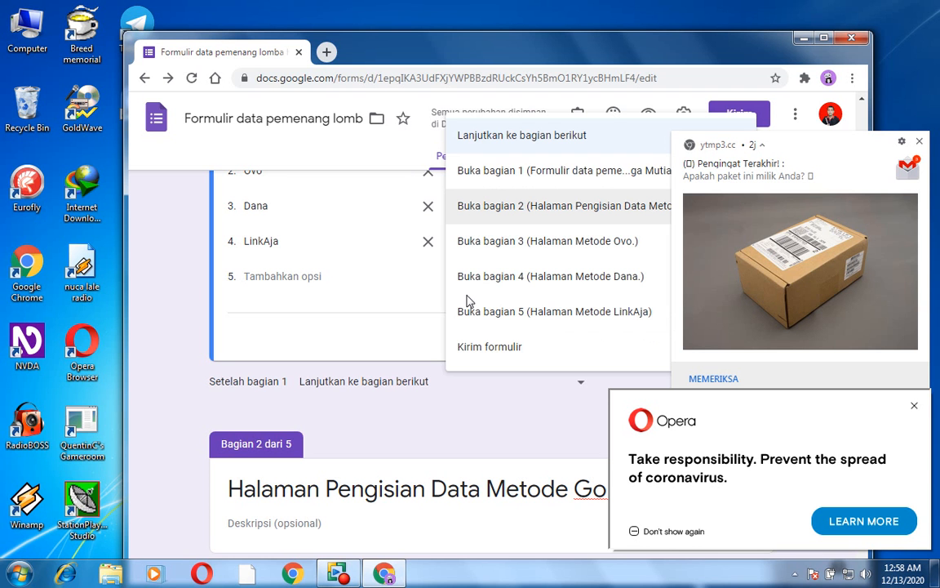
key("Return")
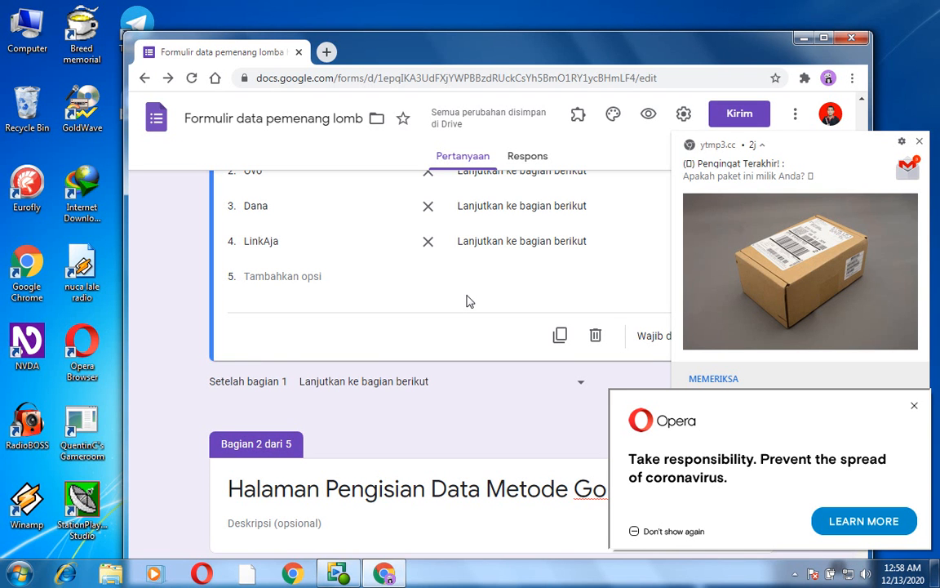
- Route the Ovo answer to "Buka bagian 3 (Halaman Metode Ovo.)"
scroll(469, 301, "down", 1)
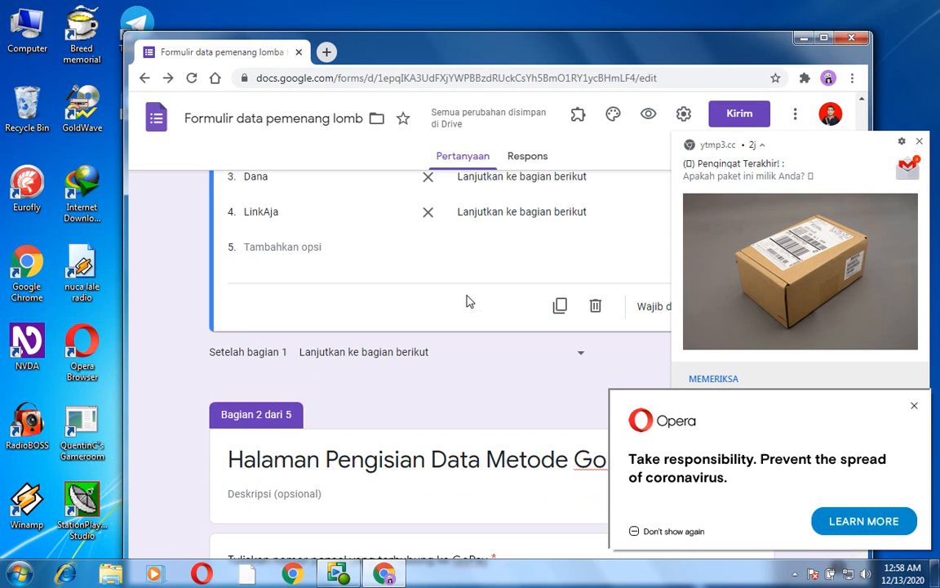
scroll(470, 301, "up", 1)
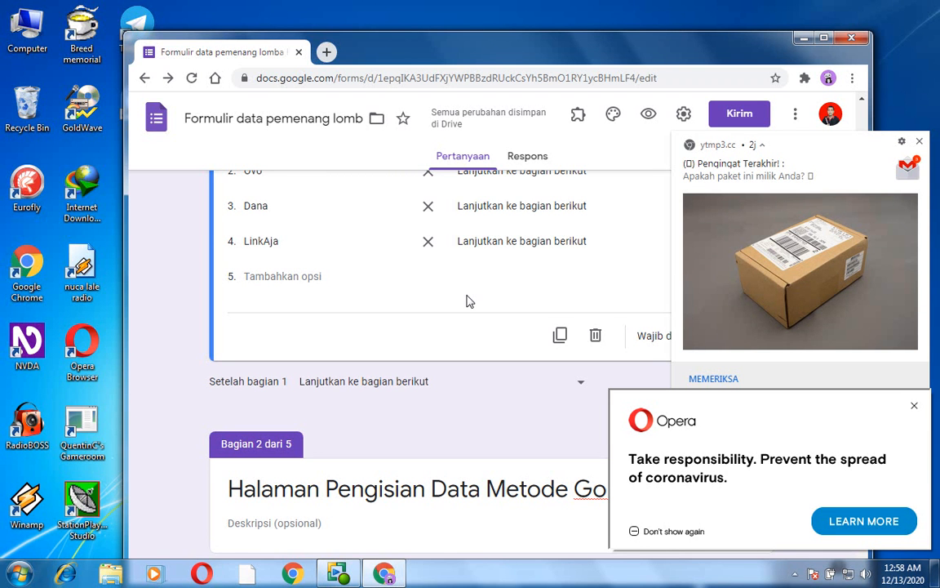
key("Down")
key("Down")
key("Down")
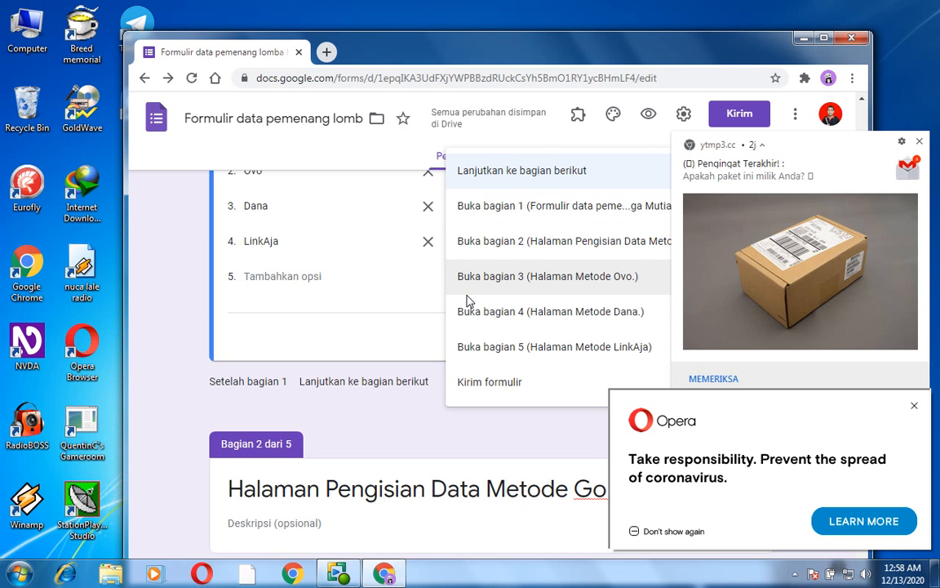
key("Return")
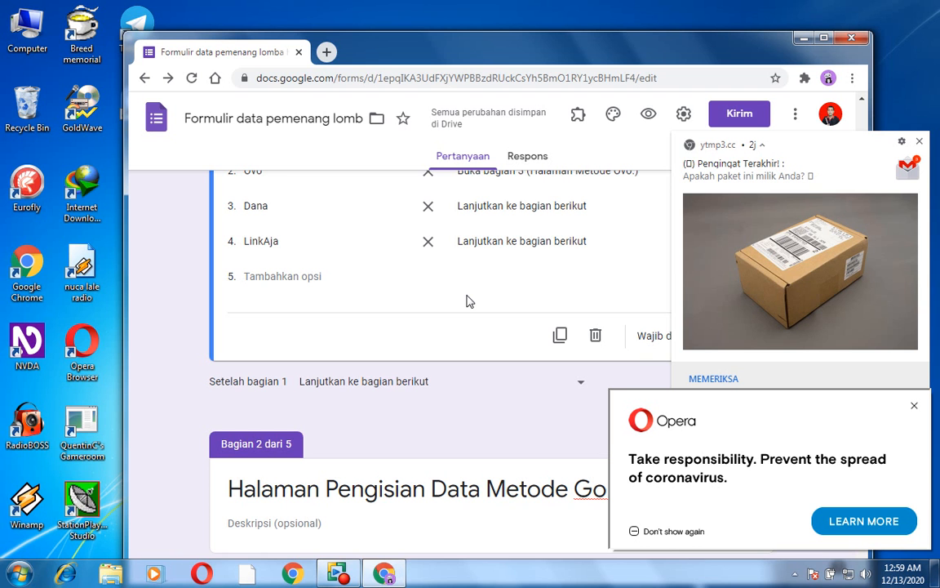
- Route the Dana answer to "Buka bagian 4 (Halaman Metode Dana.)"
key("Return")
key("Down")
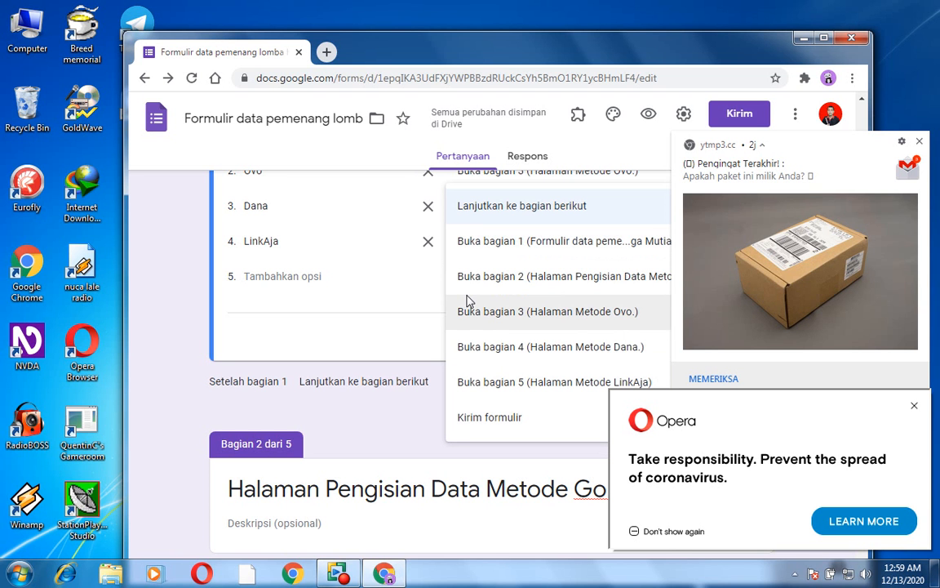
key("Down")
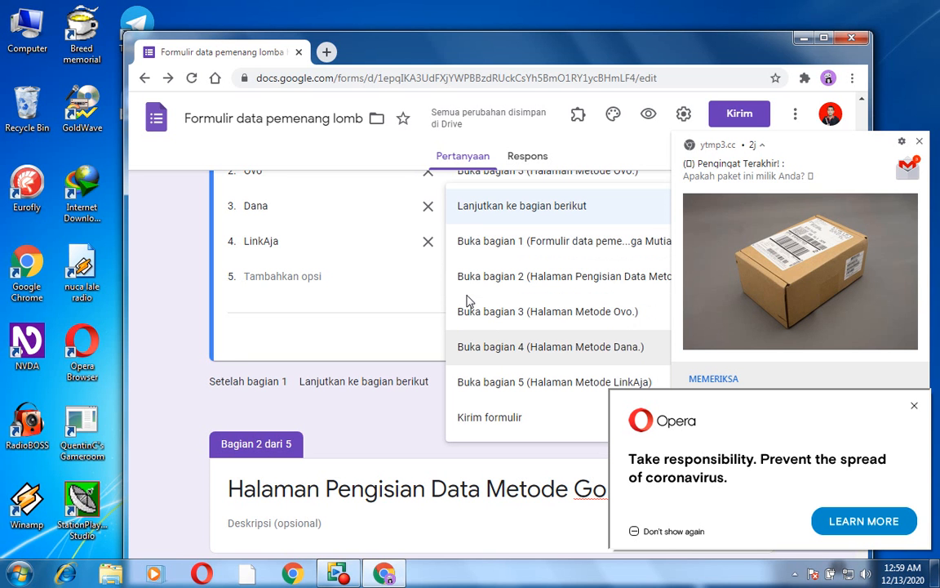
key("Return")
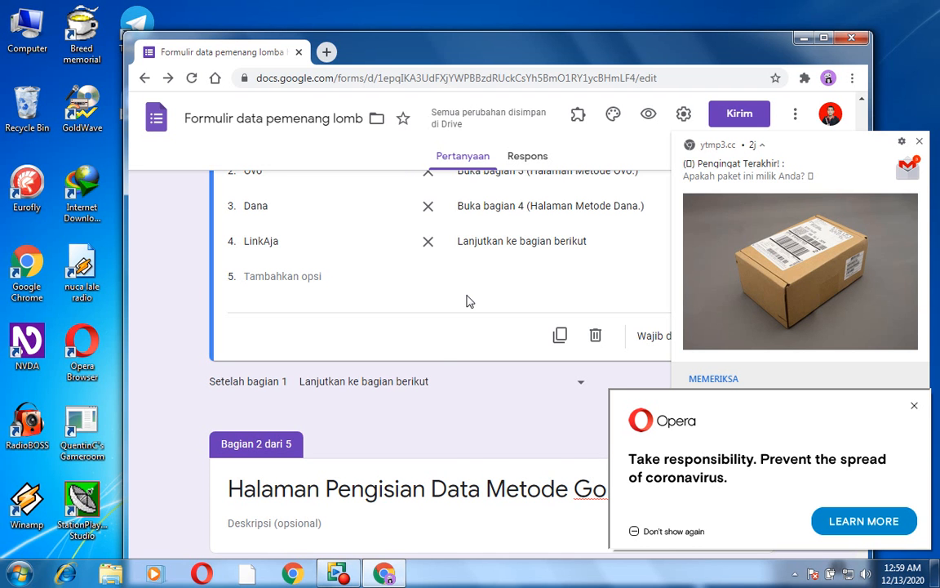
- Route the LinkAja answer to "Buka bagian 5 (Halaman Metode LinkAja)"
key("Down")
key("Down")
key("Down")
key("Down")
key("Down")
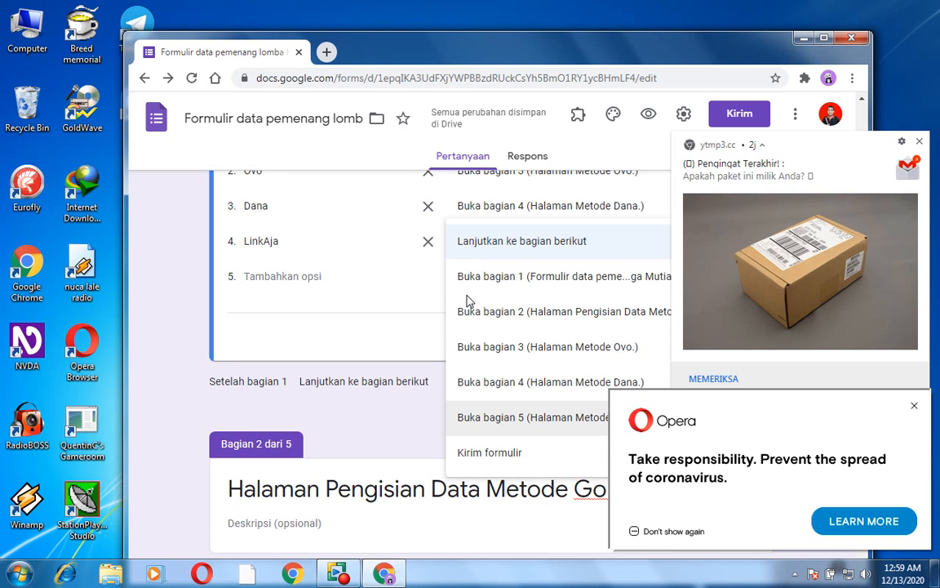
key("Return")
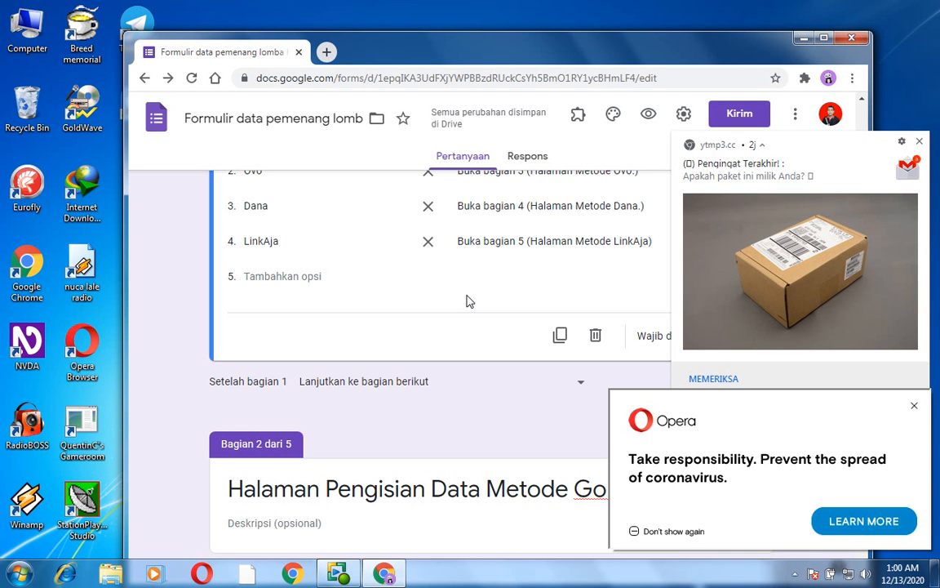
- Set the navigation after section 2, the GoPay section, to "Kirim formulir"
scroll(470, 301, "down", 5)
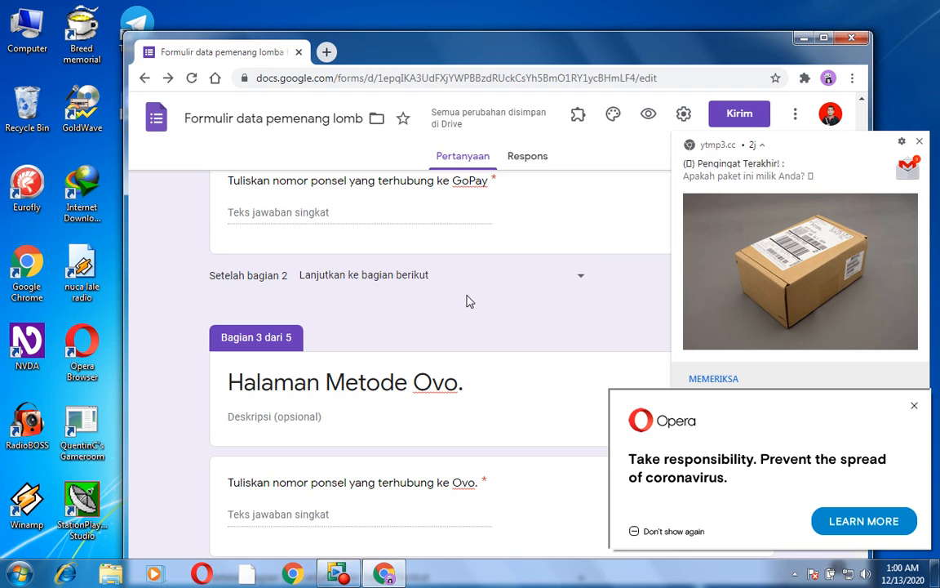
key("Tab")
key("Return")
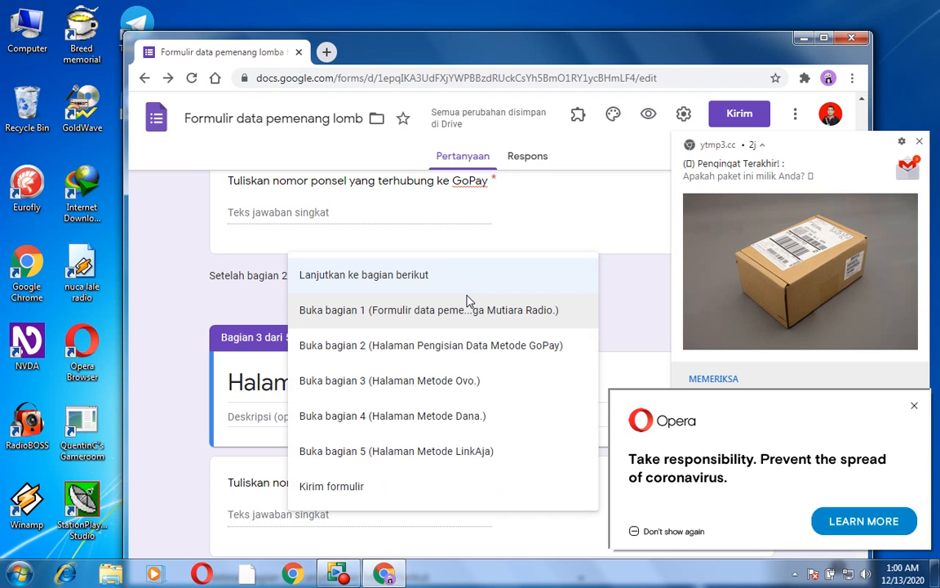
key("Down")
key("Down")
key("Down")
key("Down")
key("Down")
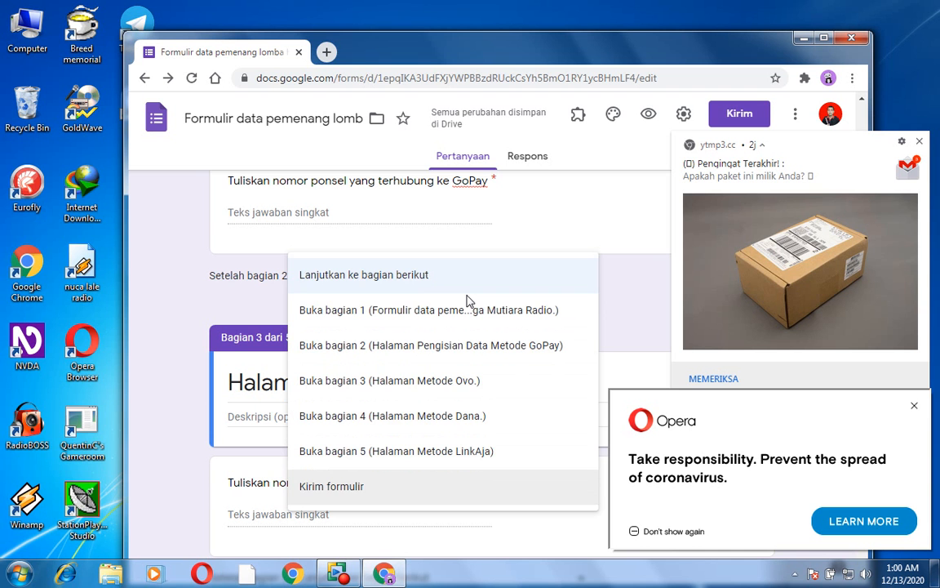
key("Return")
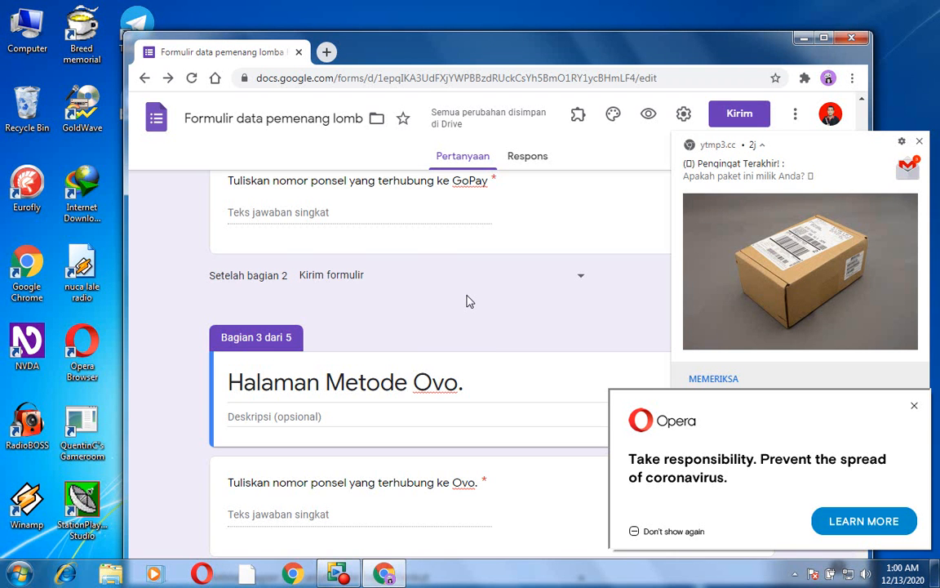
- Set the navigation after section 3, the Ovo section, to "Kirim formulir"
scroll(469, 301, "down", 4)
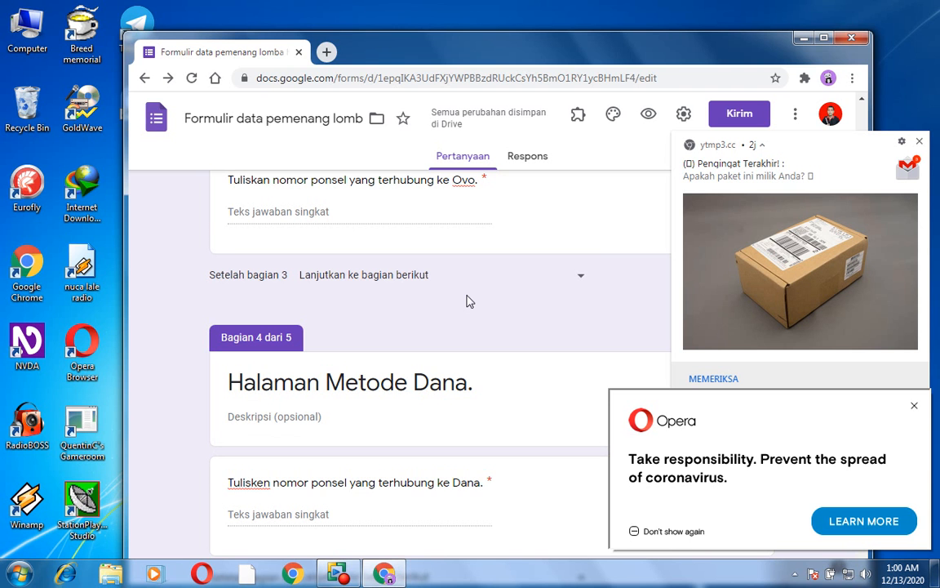
key("Tab")
key("Return")
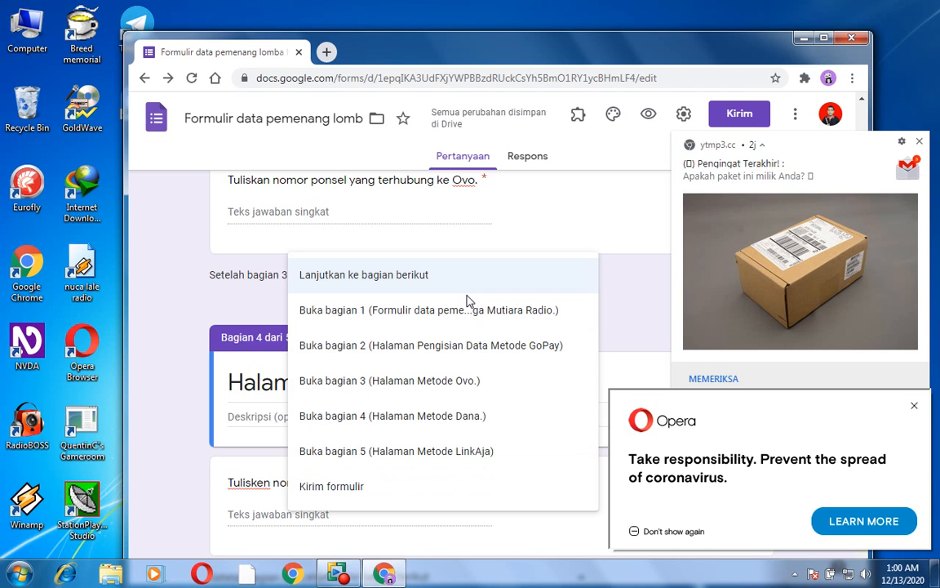
key("Down")
key("Down")
key("Down")
key("Down")
key("Down")
key("Down")
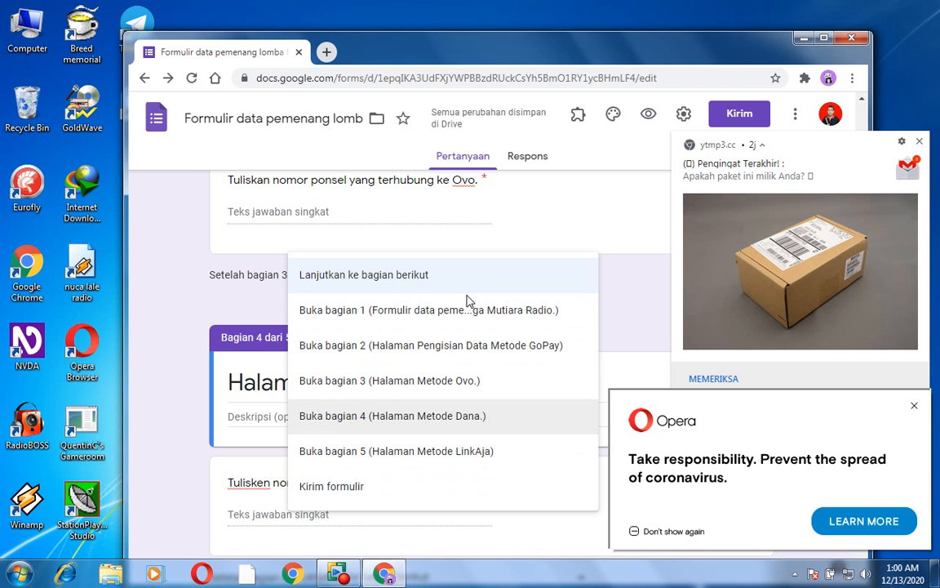
key("Return")
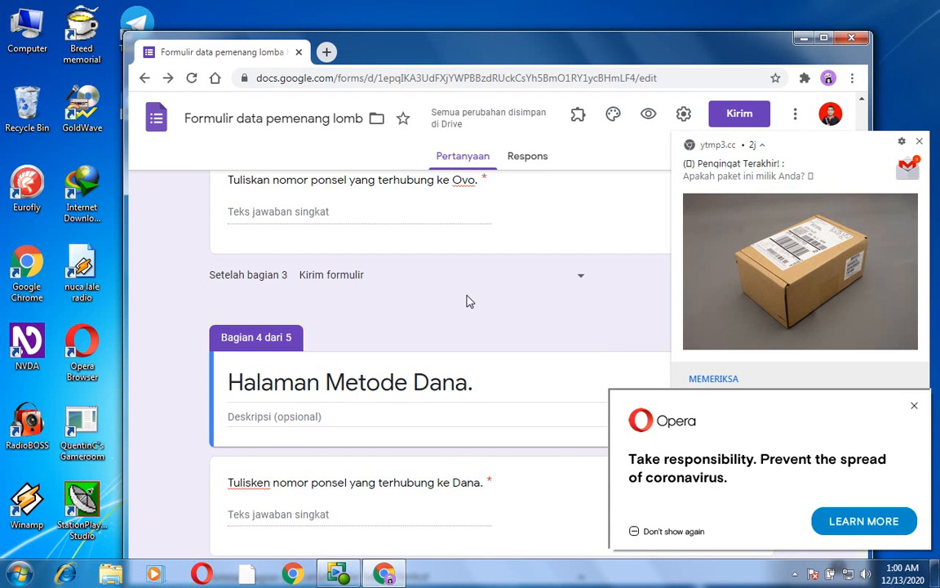
- Set the navigation after section 4, the Dana section, to "Kirim formulir"
scroll(469, 301, "down", 4)
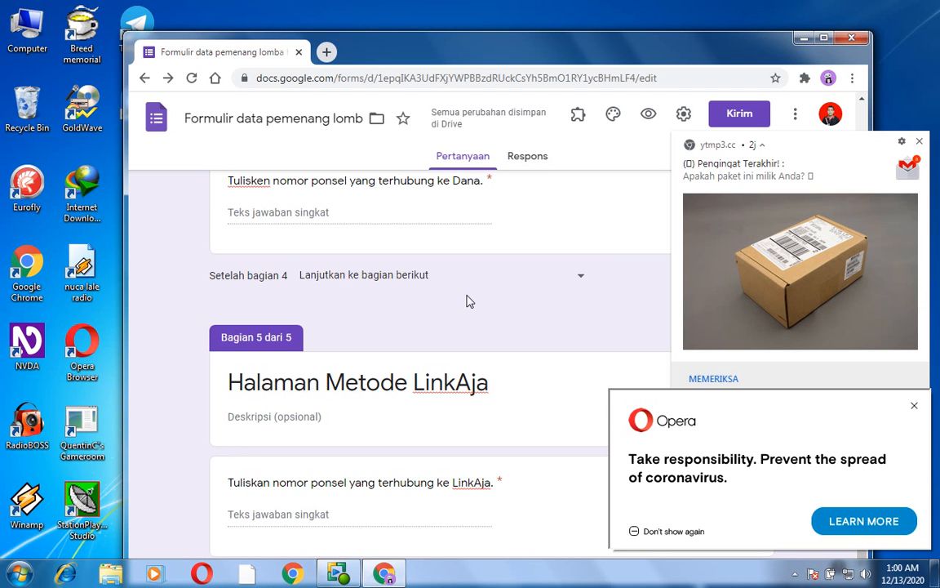
key("Tab")
key("Down")
key("Down")
key("Down")
key("Down")
key("Down")
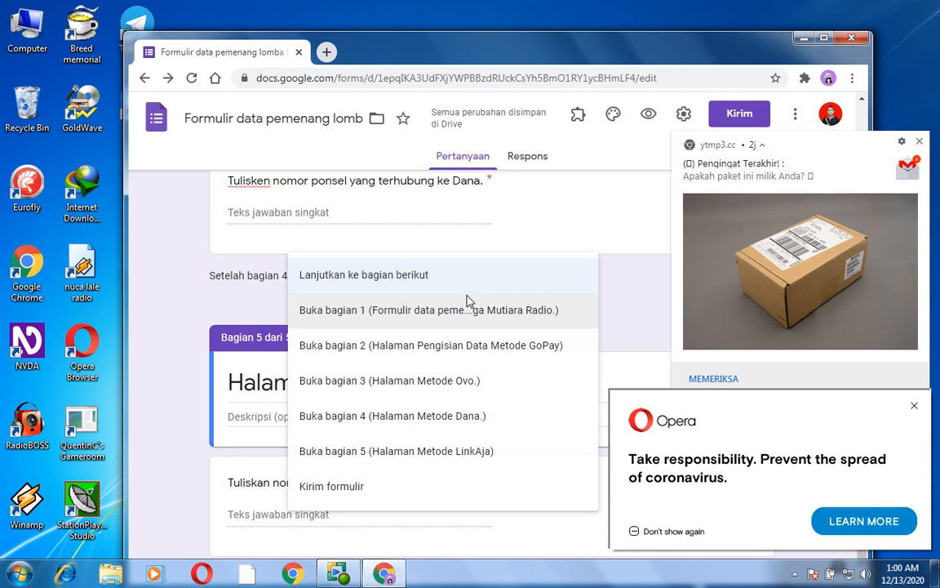
key("Down")
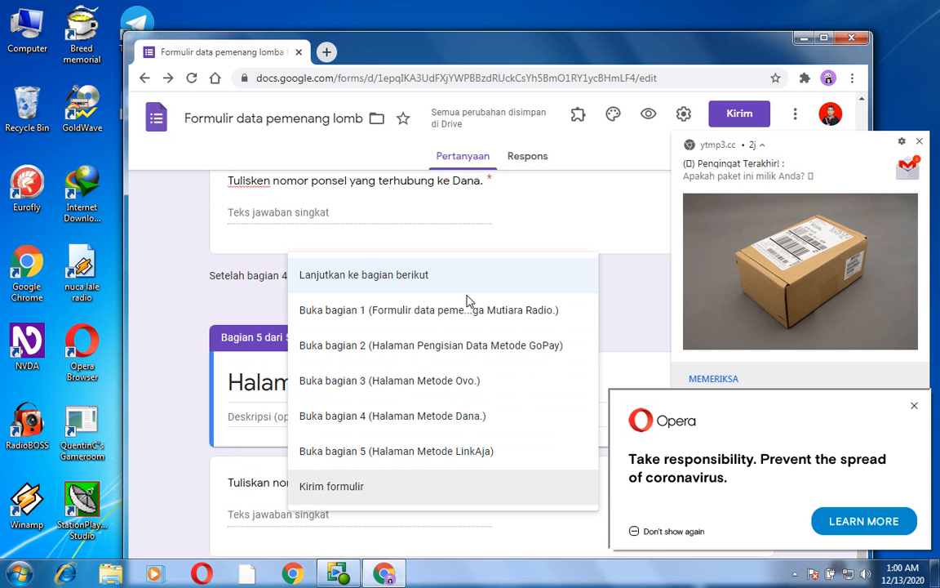
key("Return")
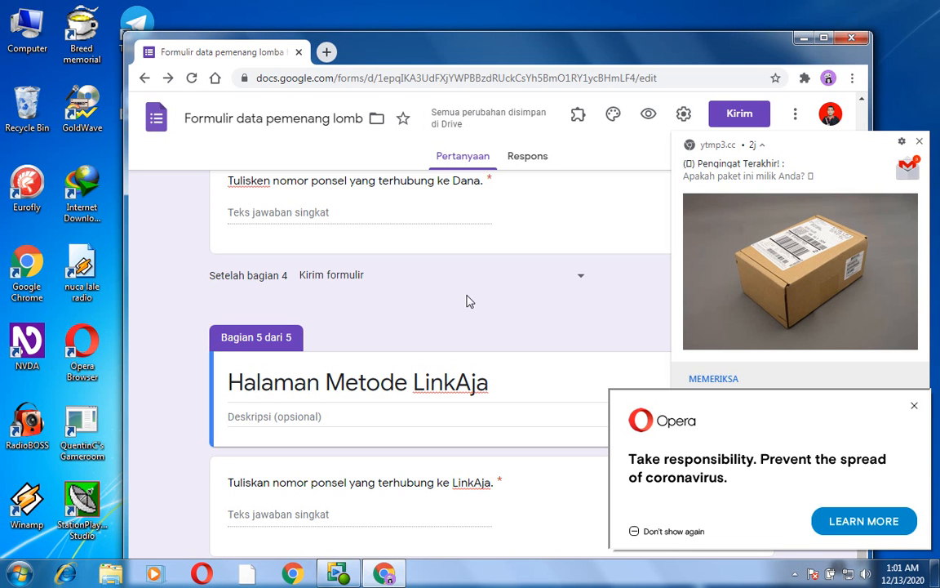
- Preview the form, look over the questions on its first page, and close the preview
key("ctrl+Home")
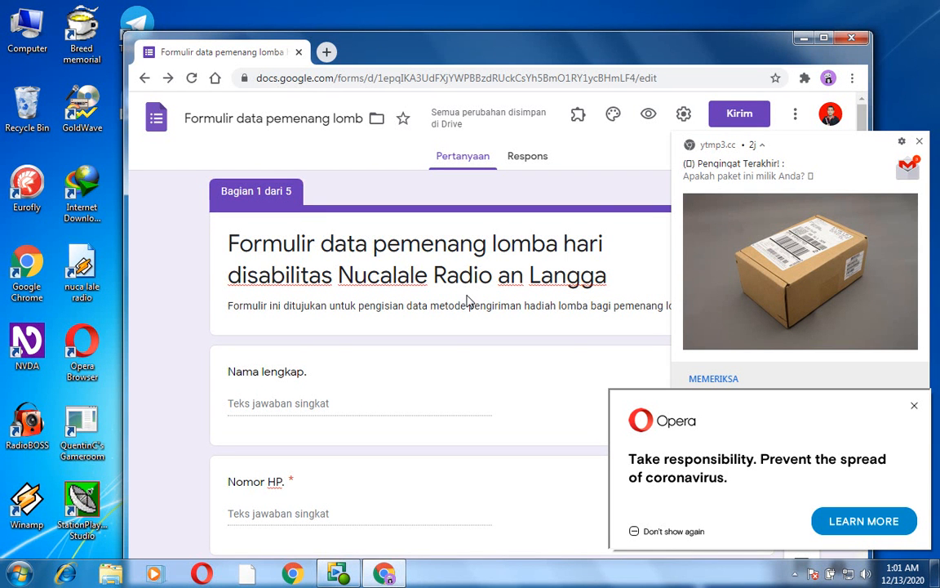
key("ctrl+End")
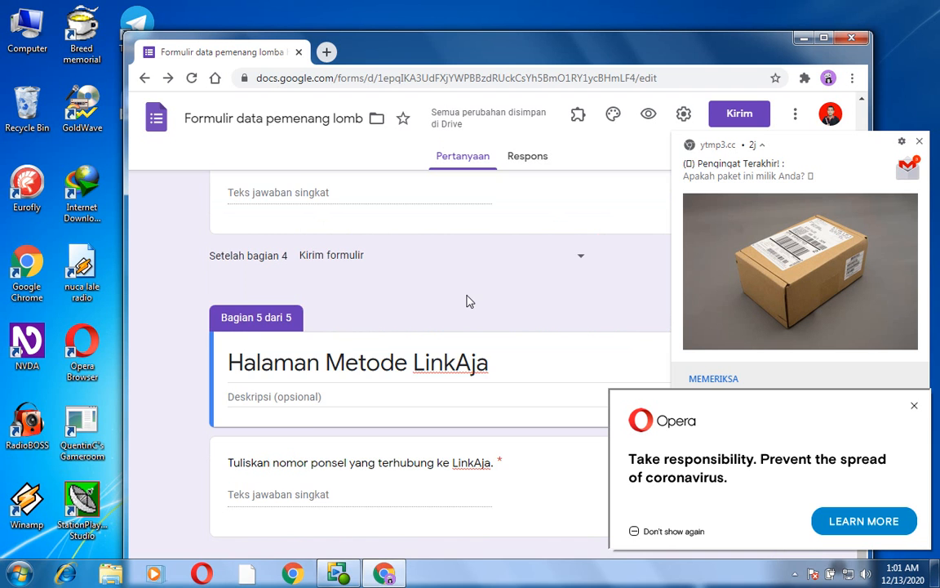
key("ctrl+Home")
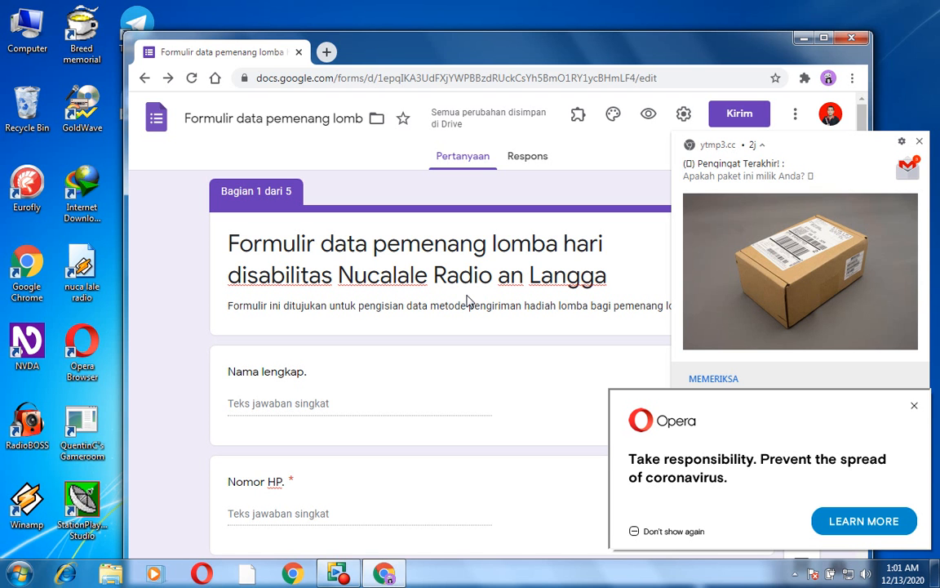
key("Return")
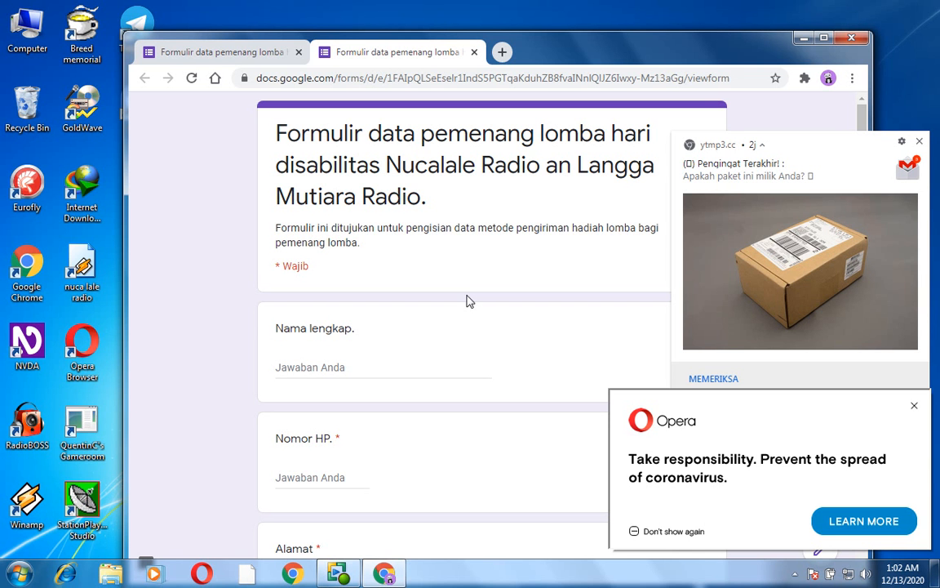
scroll(468, 301, "down", 3)
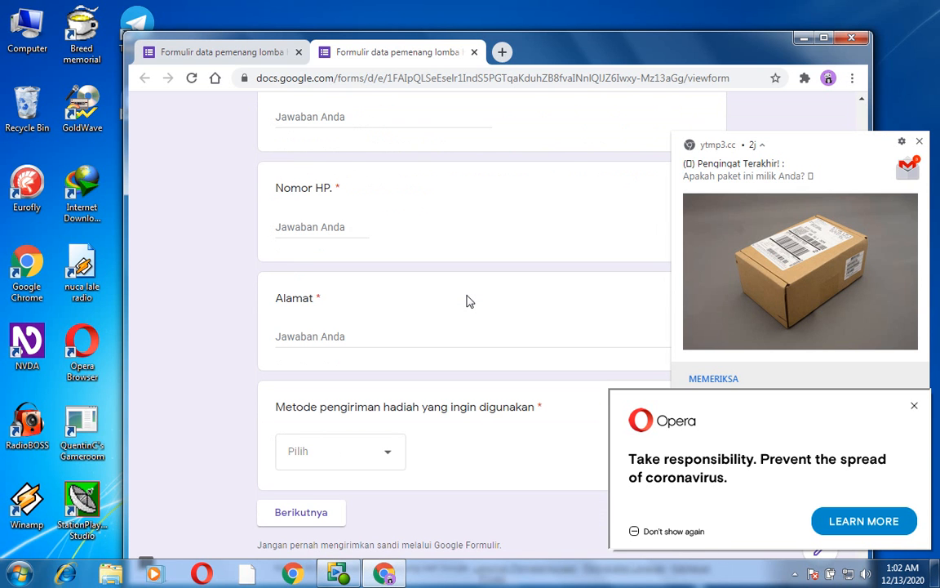
scroll(467, 301, "up", 3)
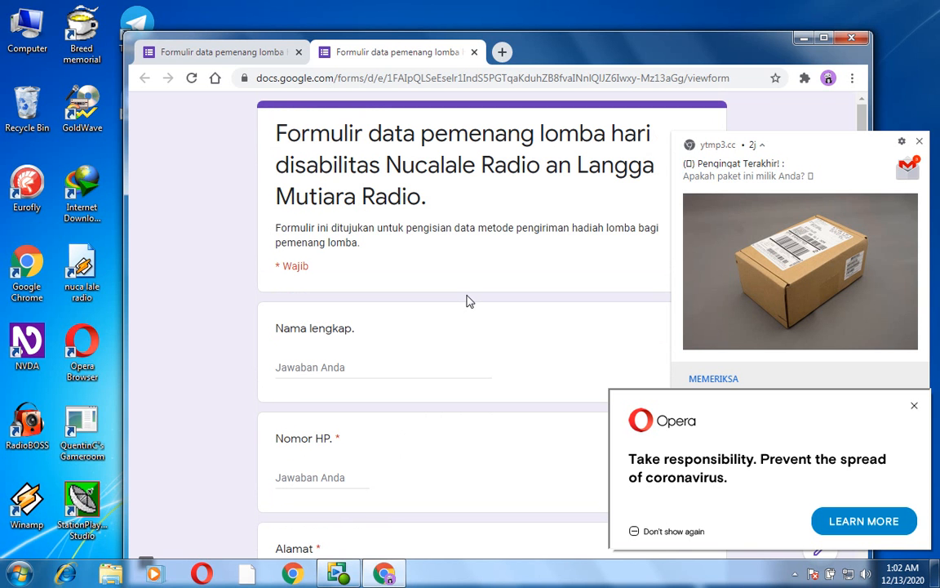
key("Tab")
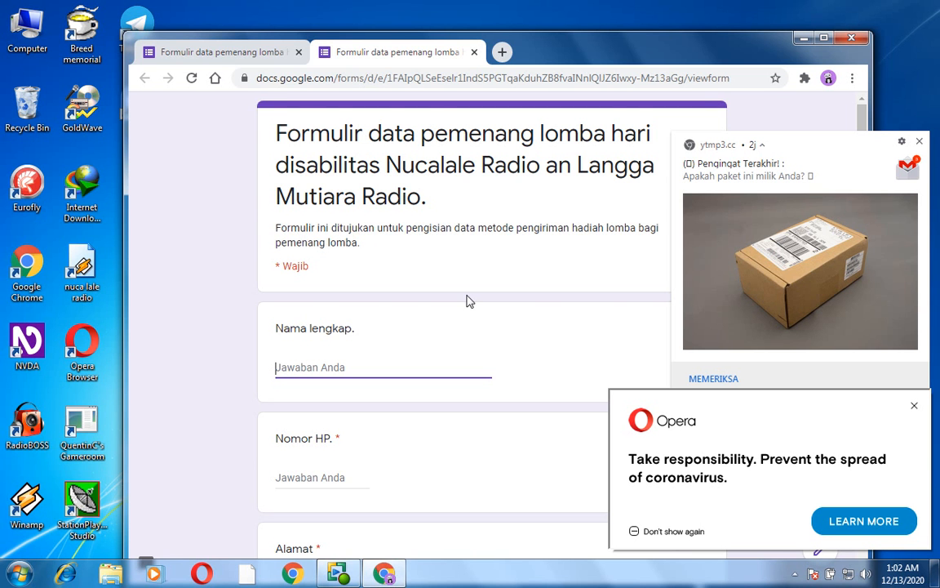
key("ctrl+w")
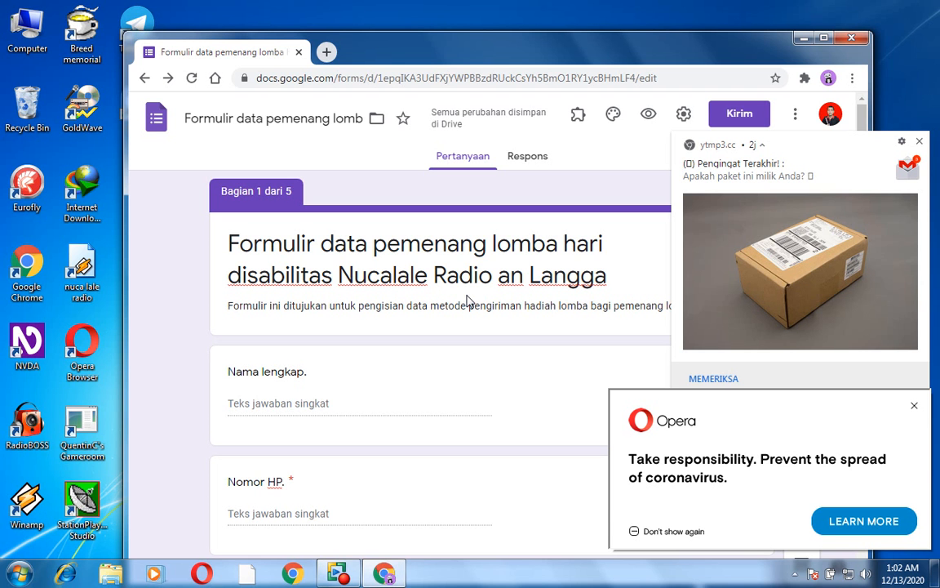
- Make the "Nama lengkap." question in section 1 required
key("Return")
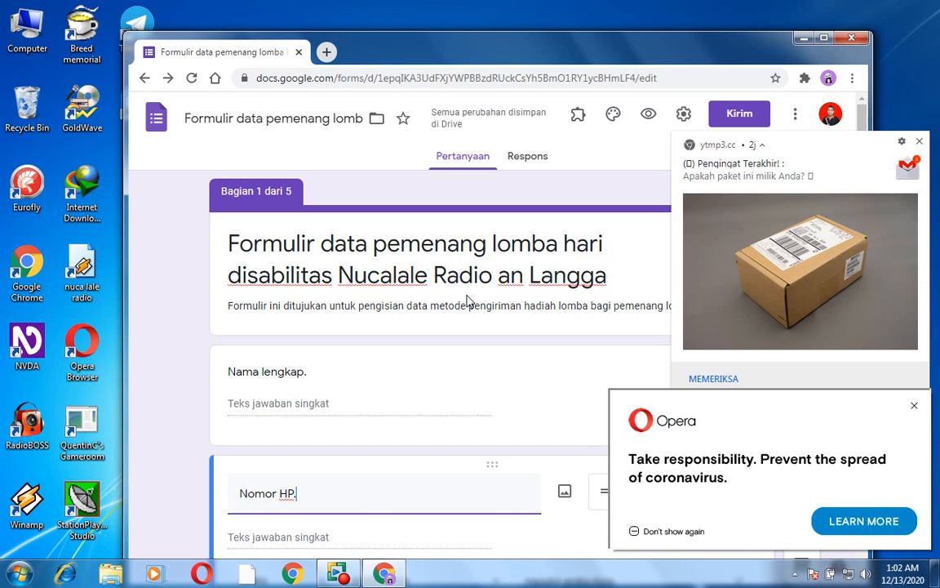
key("Tab")
key("Tab")
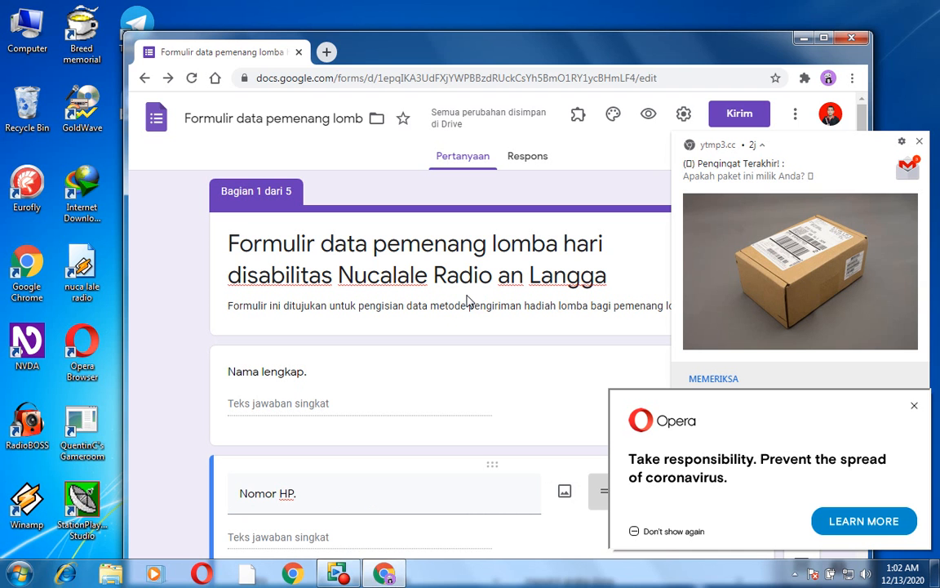
key("Tab")
key("Tab")
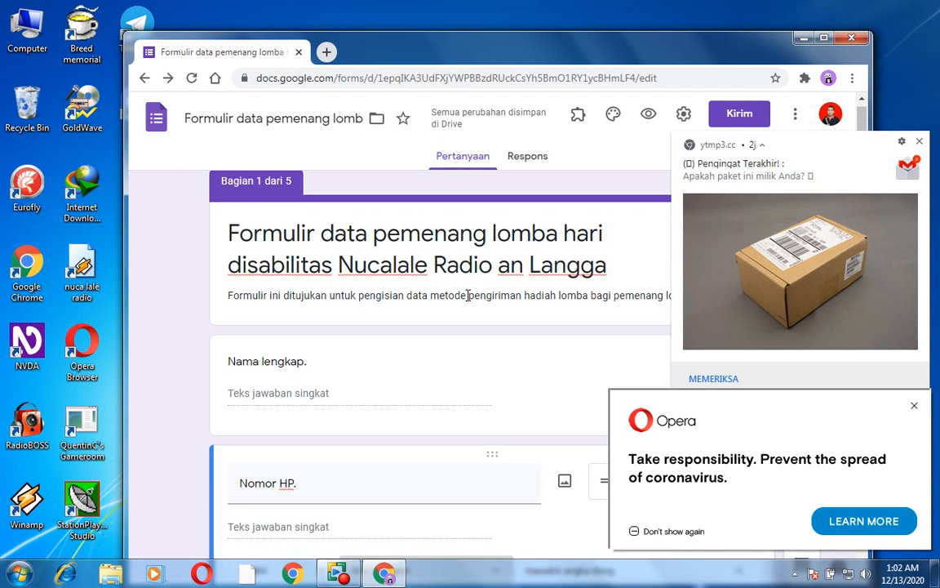
key("Tab")
key("shift+Tab")
key("shift+Tab")
key("shift+Tab")
key("shift+Tab")
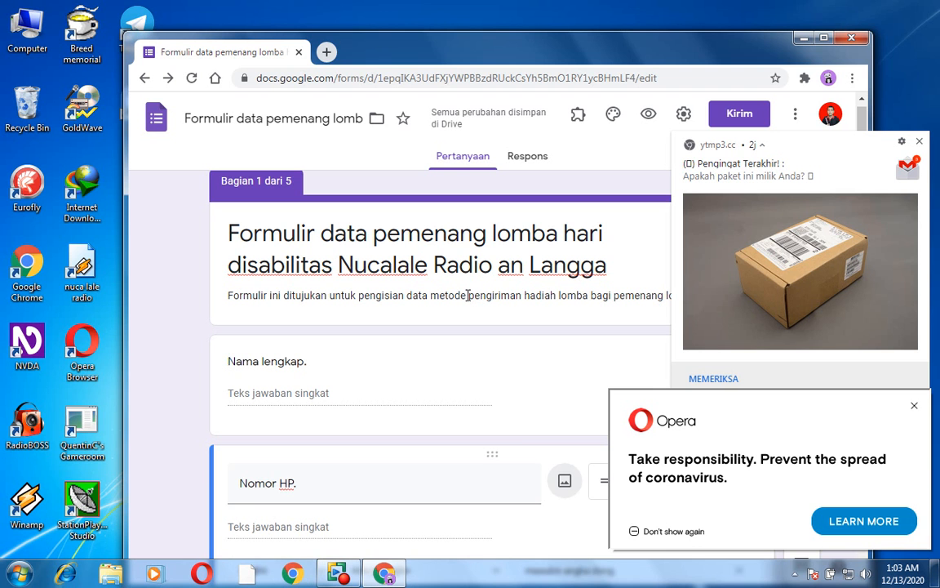
key("shift+Tab")
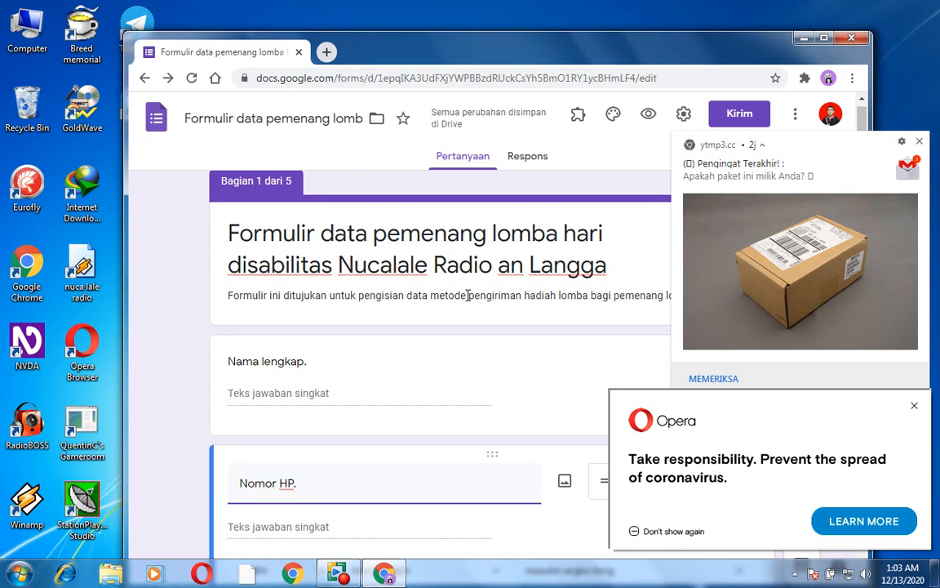
key("Tab")
key("shift+Tab")
key("shift+Tab")
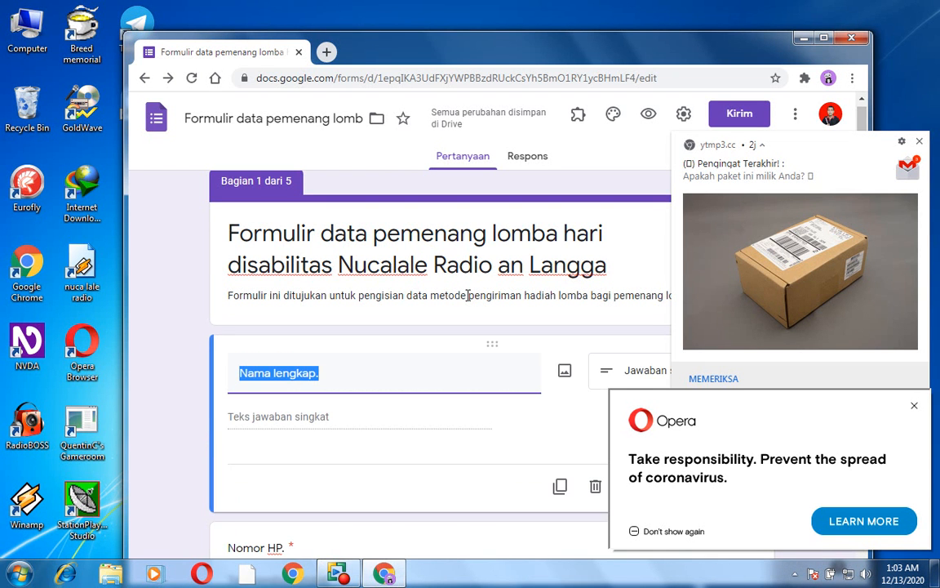
key("Tab")
key("Tab")
key("Tab")
key("Tab")
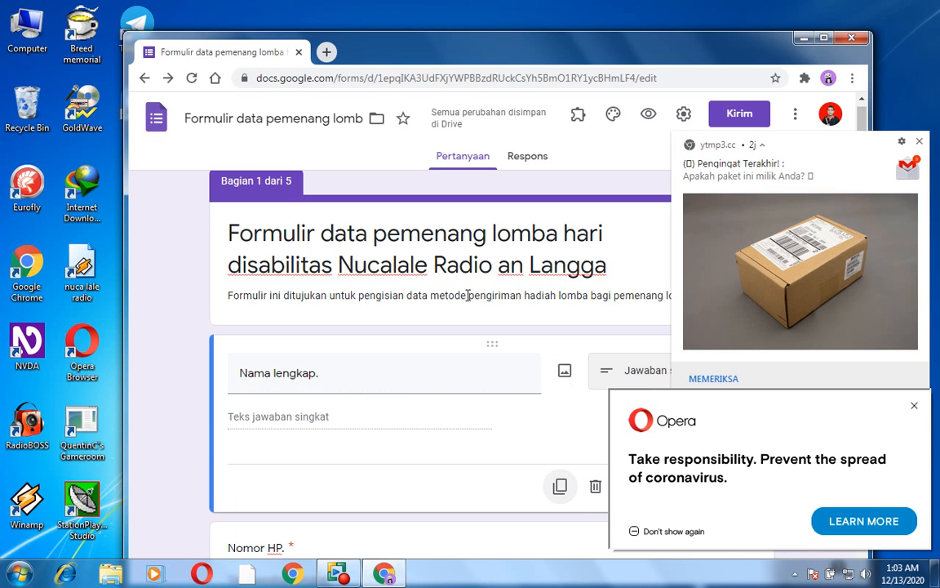
key("Tab")
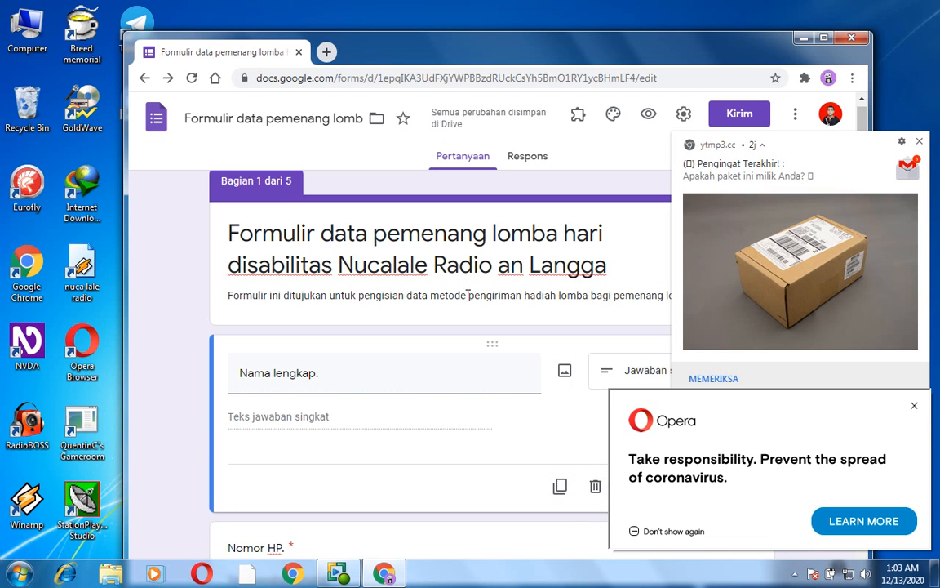
key("space")
- Preview the form again and fill in a sample respondent name under "Nama lengkap." with an initial capital
key("ctrl+shift+p")
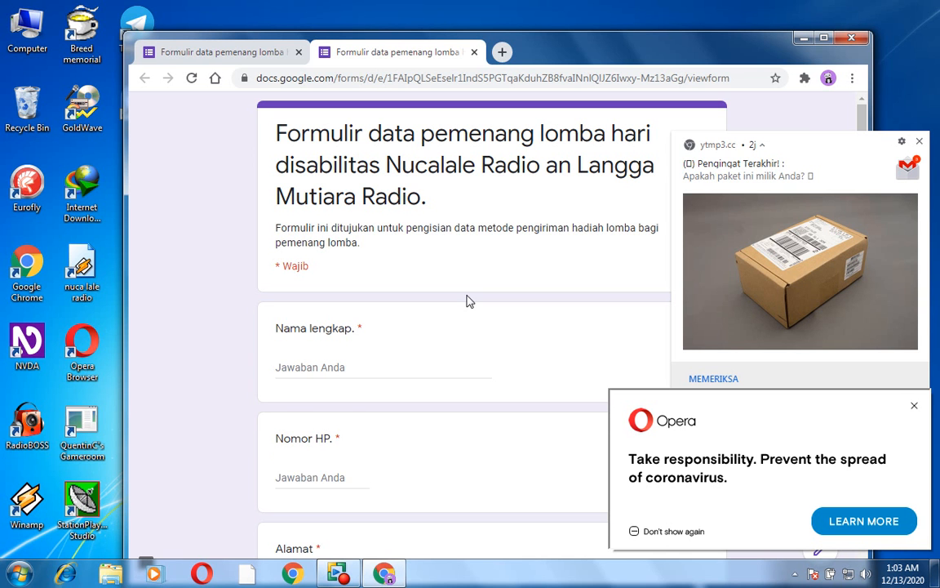
key("Tab")
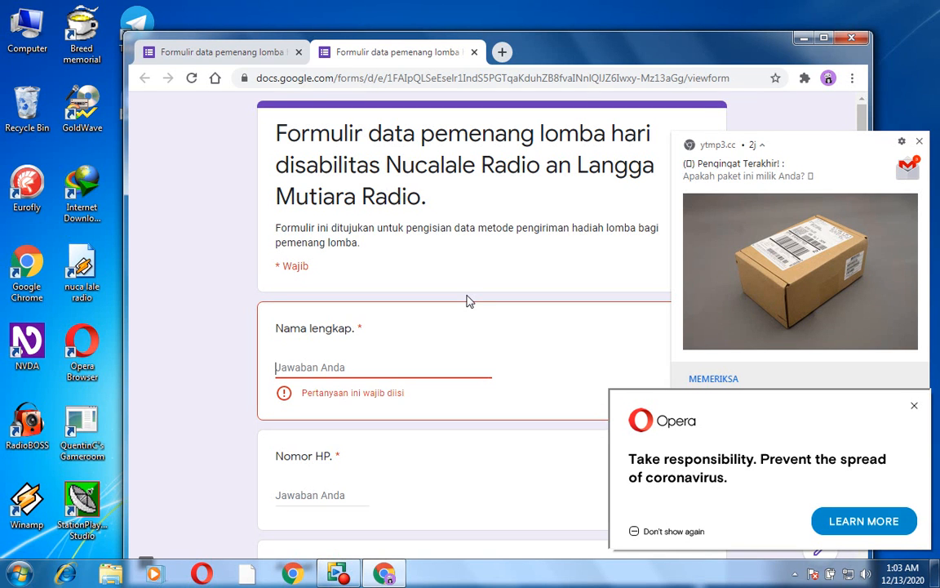
type("dede")
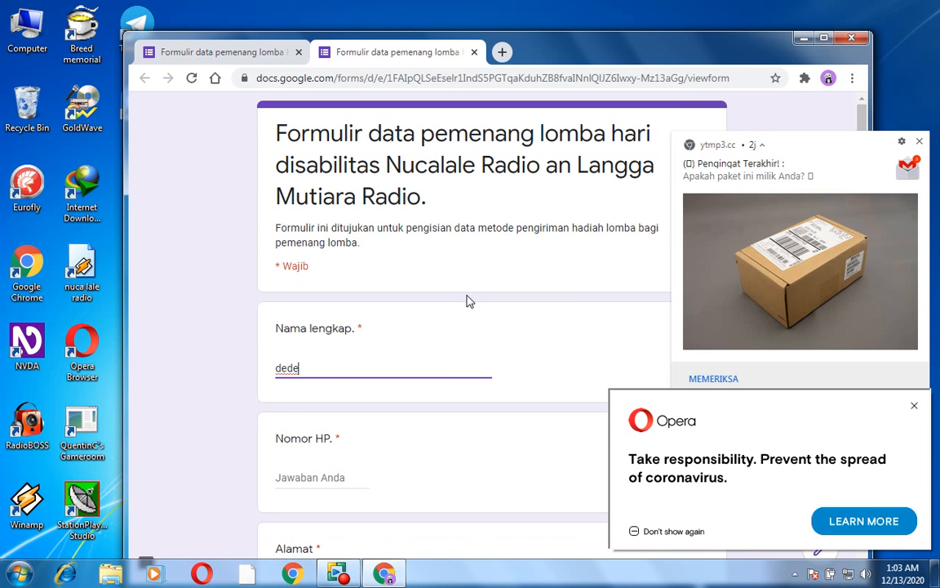
key("BackSpace")
key("BackSpace")
key("BackSpace")
key("BackSpace")
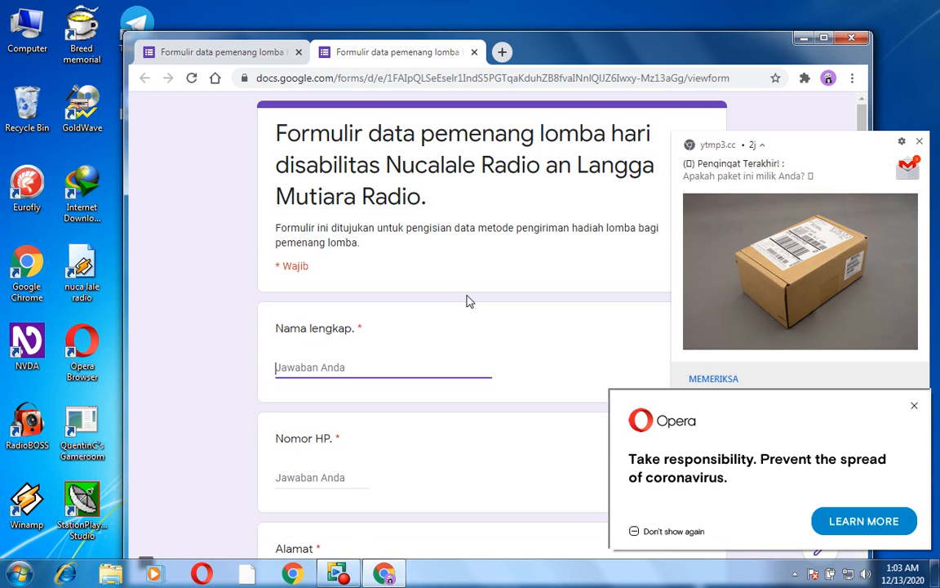
type("Dede")
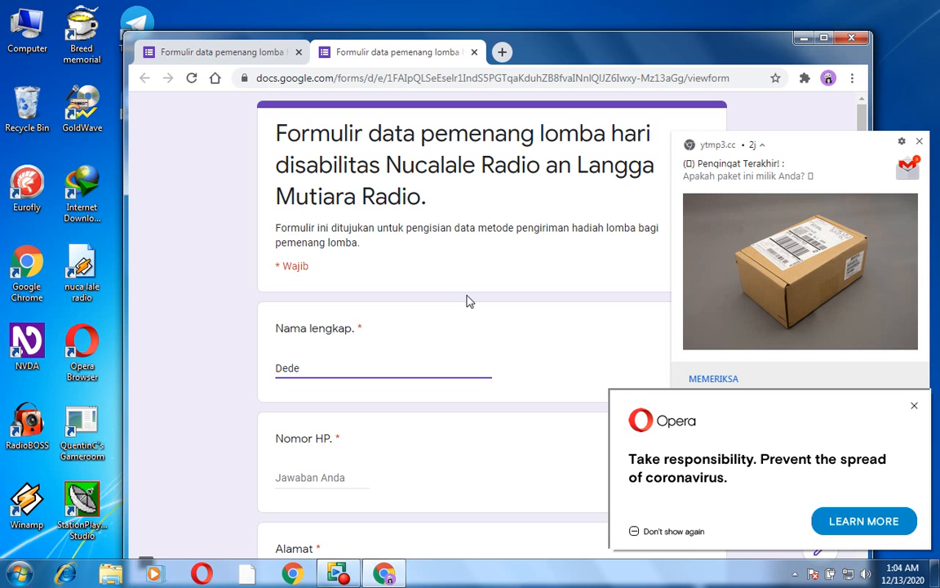
- Test the number validation of "Nomor HP." with the letter "f", and replace it with a sample phone number
key("Tab")
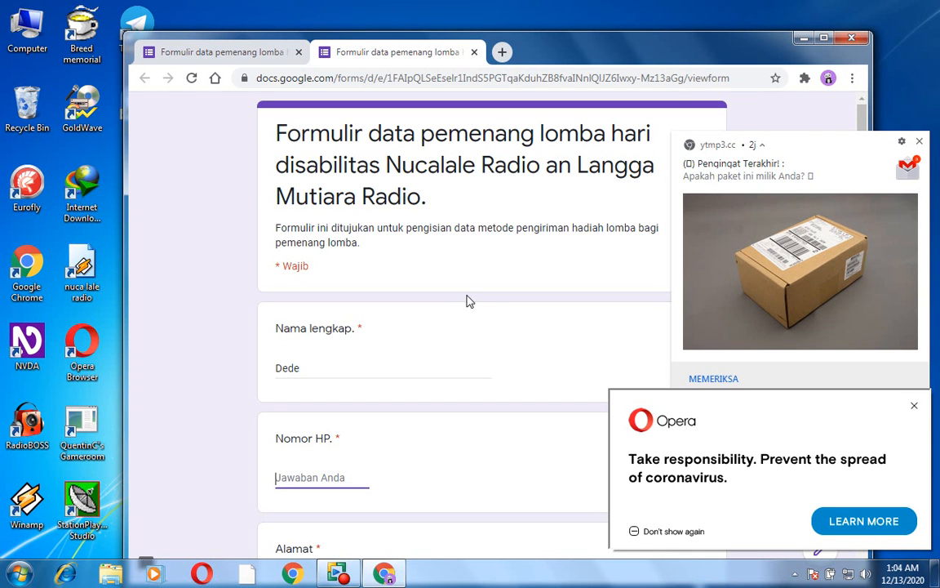
type("f")
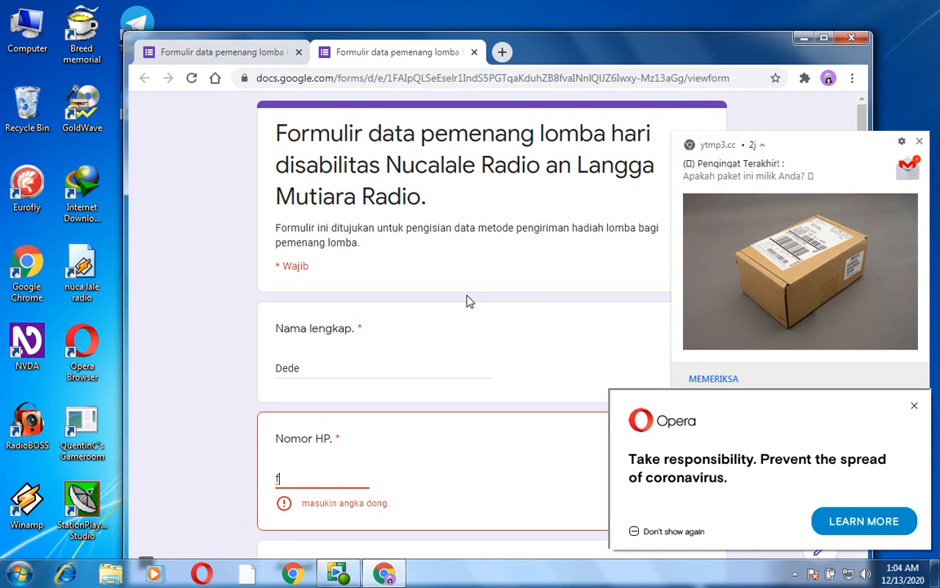
key("BackSpace")
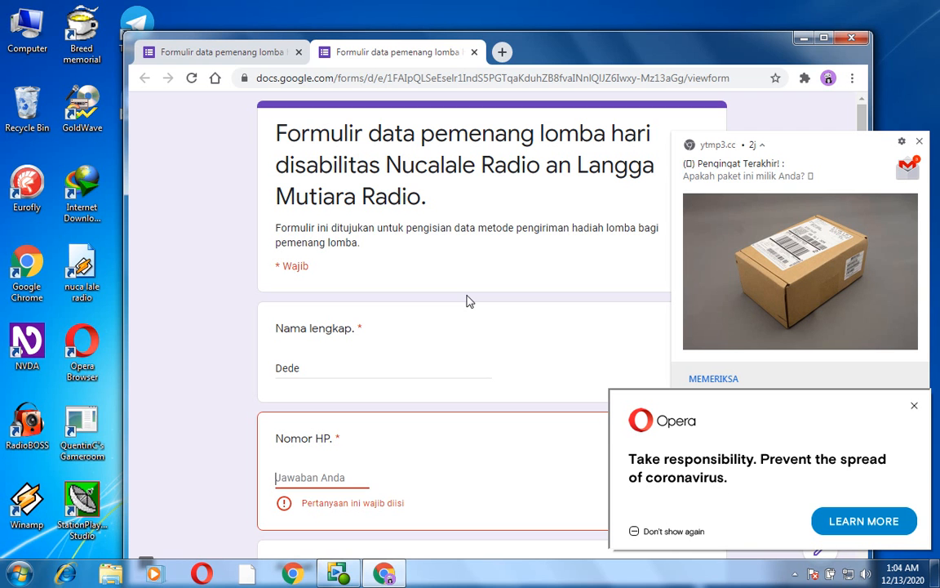
type("0")
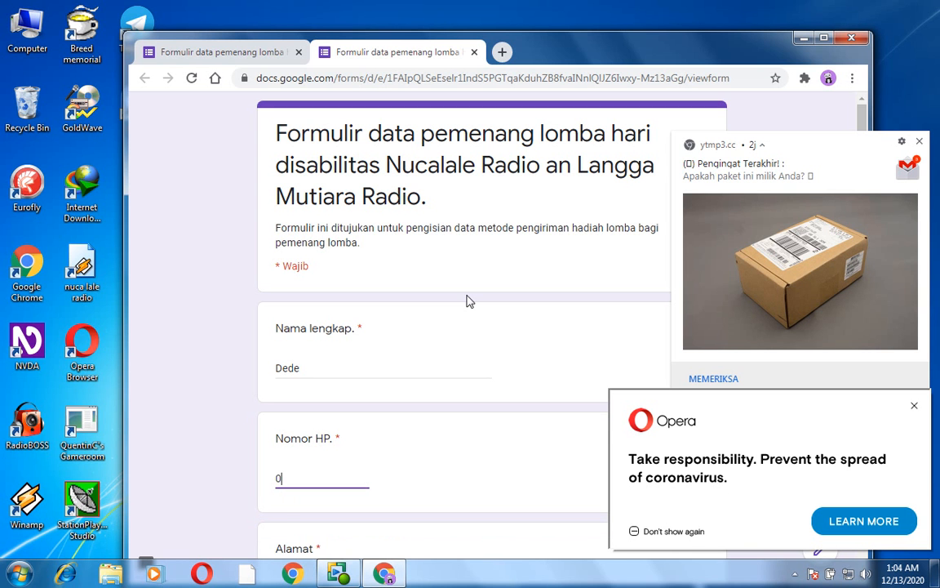
key("BackSpace")
- Enter "f" under "Alamat" and choose Ovo as the "Metode pengiriman hadiah yang ingin digunakan"
key("Tab")
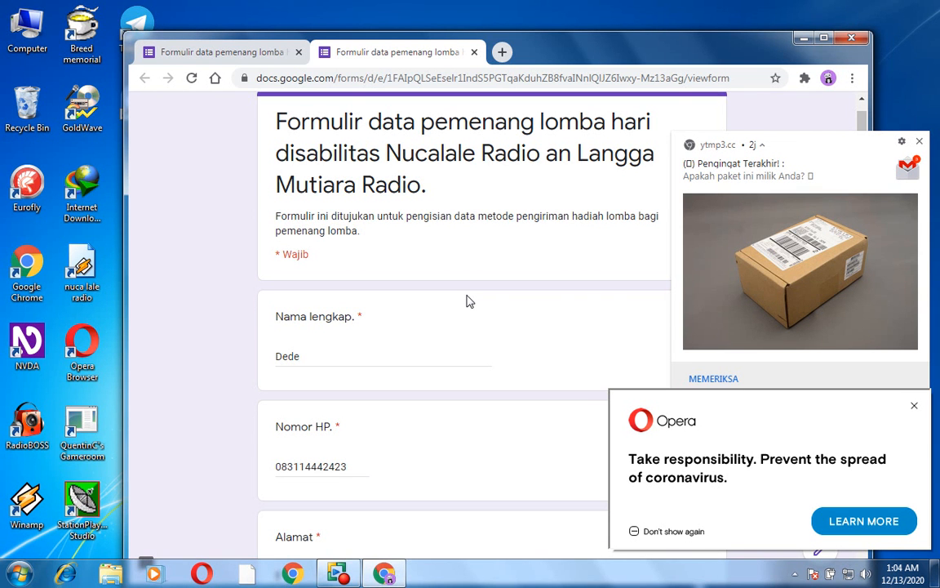
type("f")
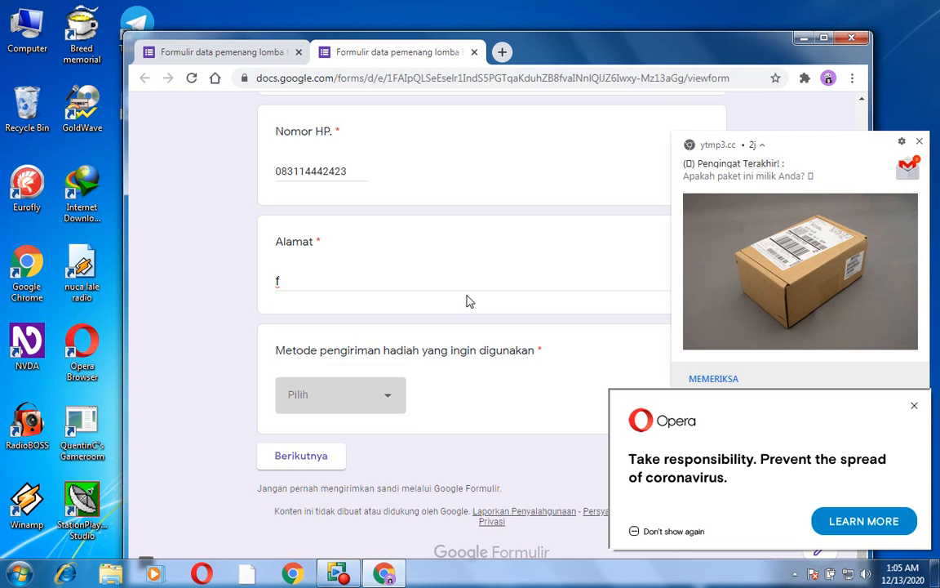
key("Down")
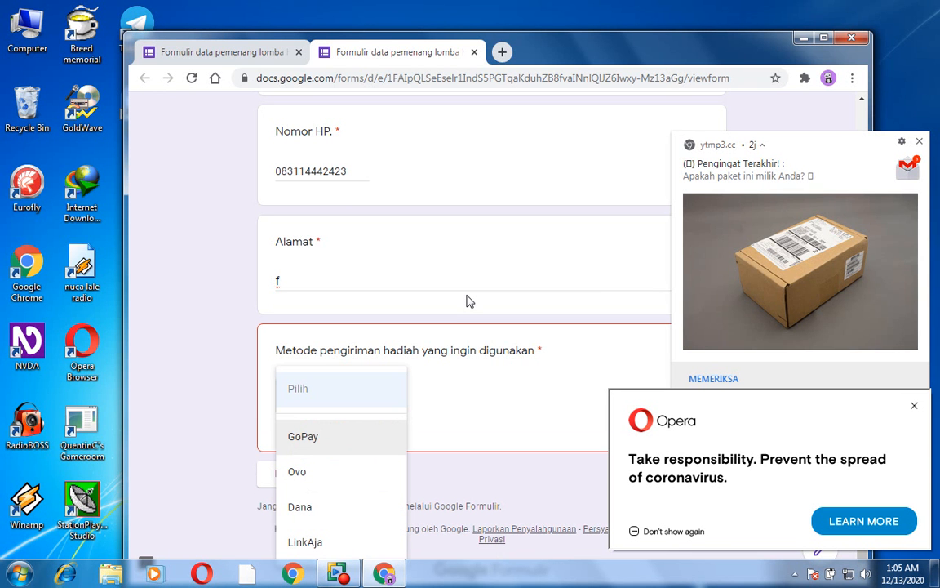
key("Down")
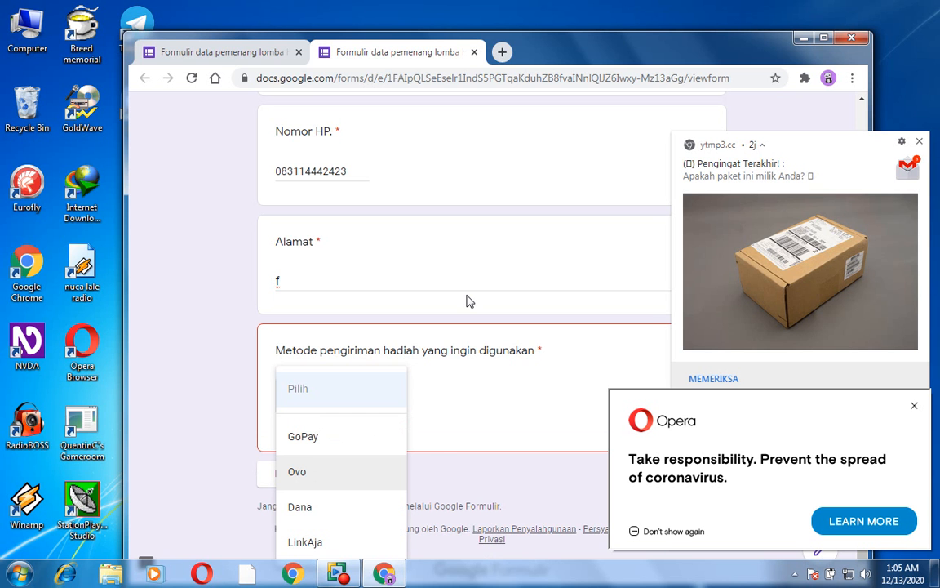
key("Return")
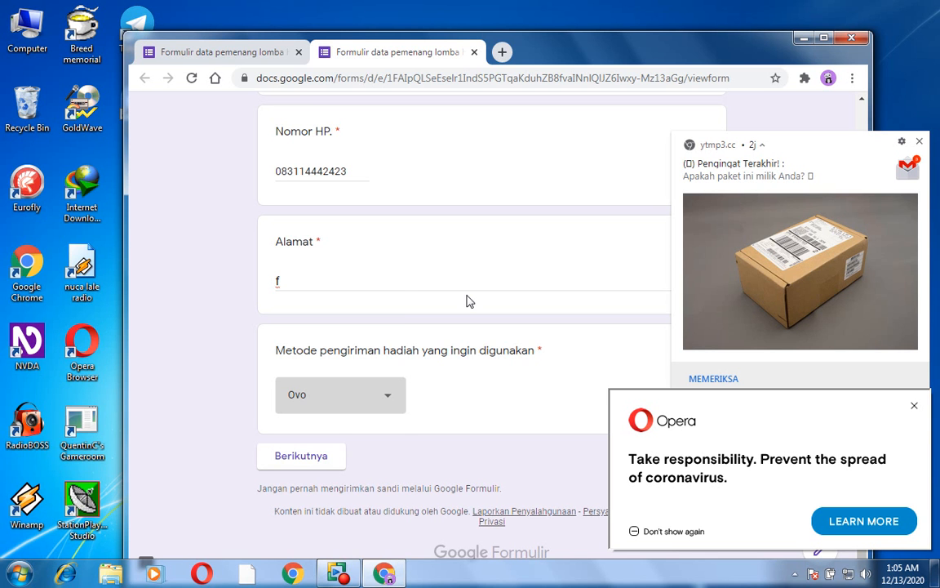
- Recheck the delivery method options, keep Ovo selected, and continue to the form's next page
key("Return")
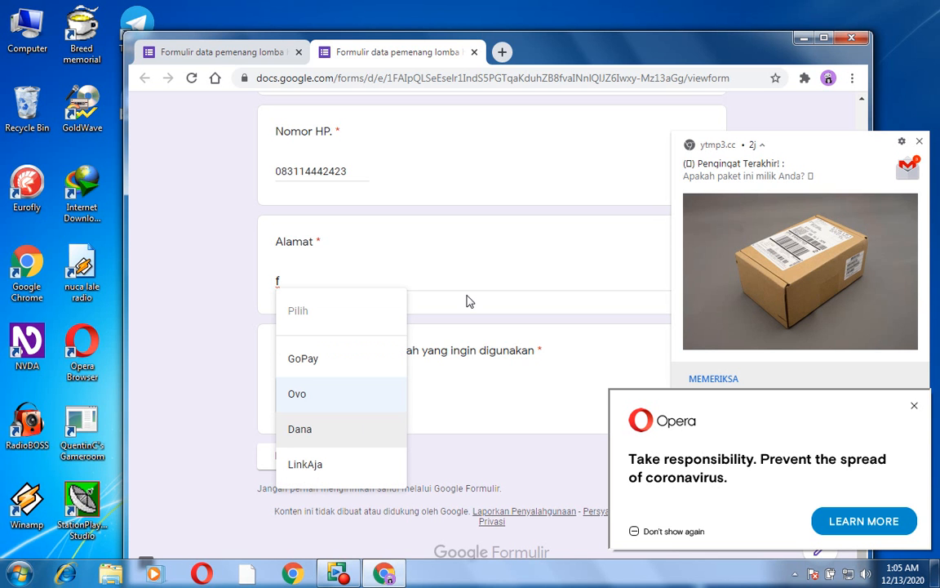
key("Up")
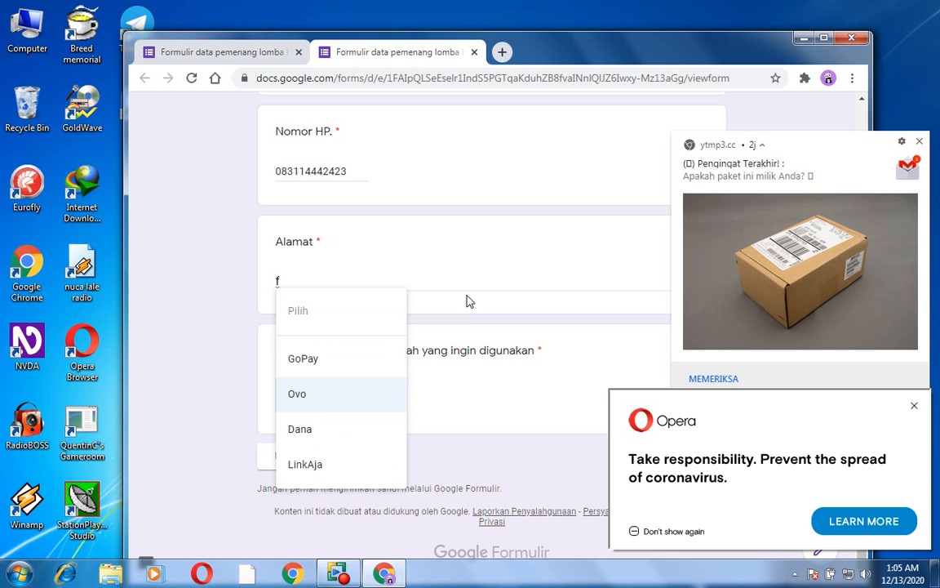
key("Return")
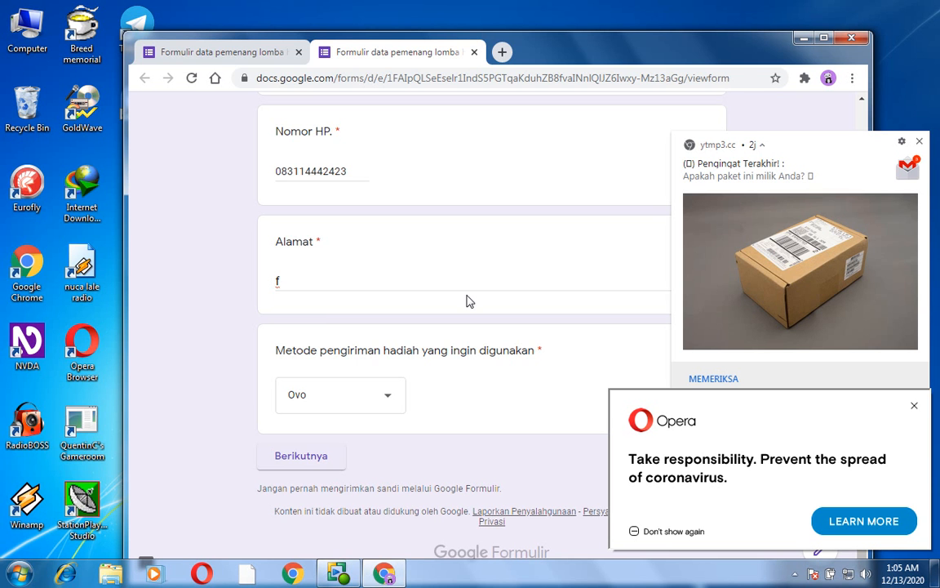
key("Return")
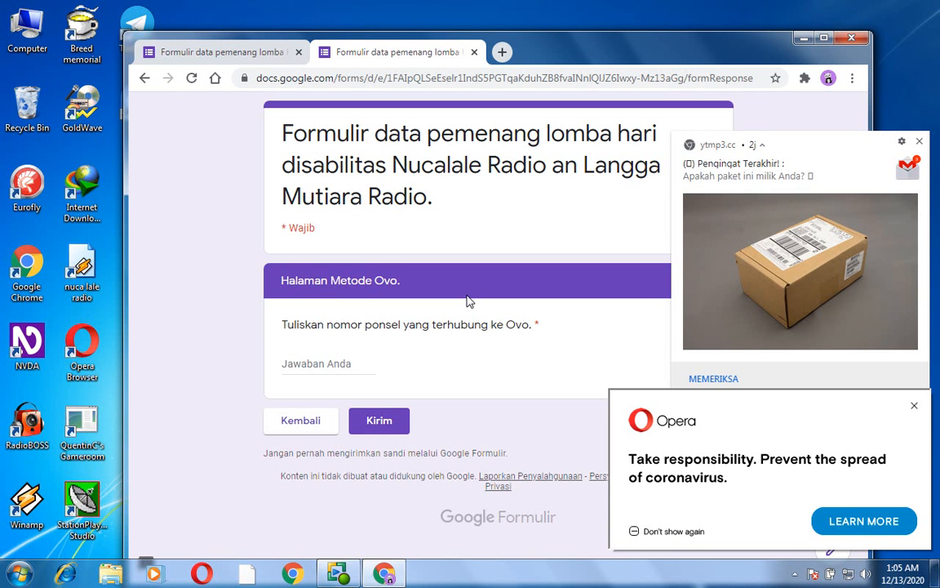
- Test the Ovo phone number question by submitting it empty and entering the letter "d", then clear the answer
key("Return")
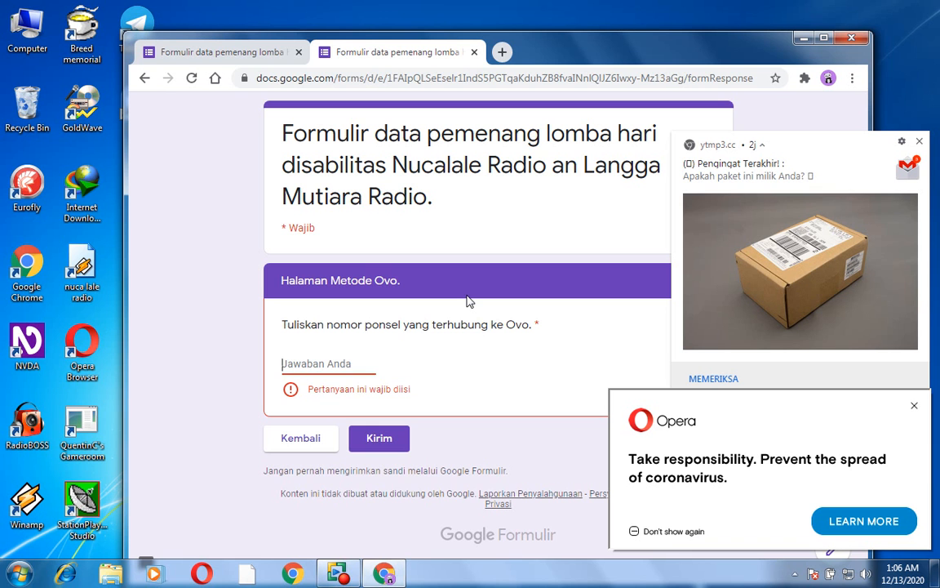
type("d")
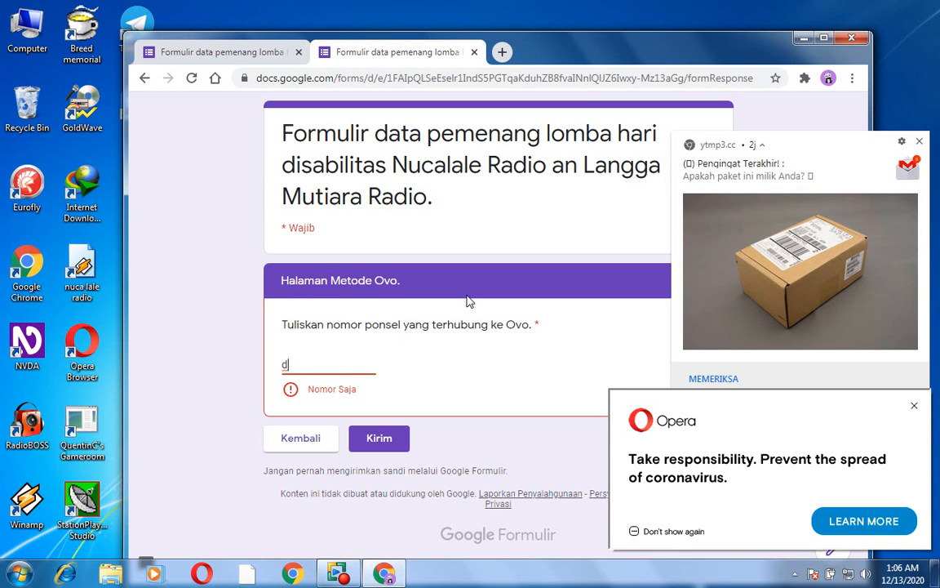
key("BackSpace")
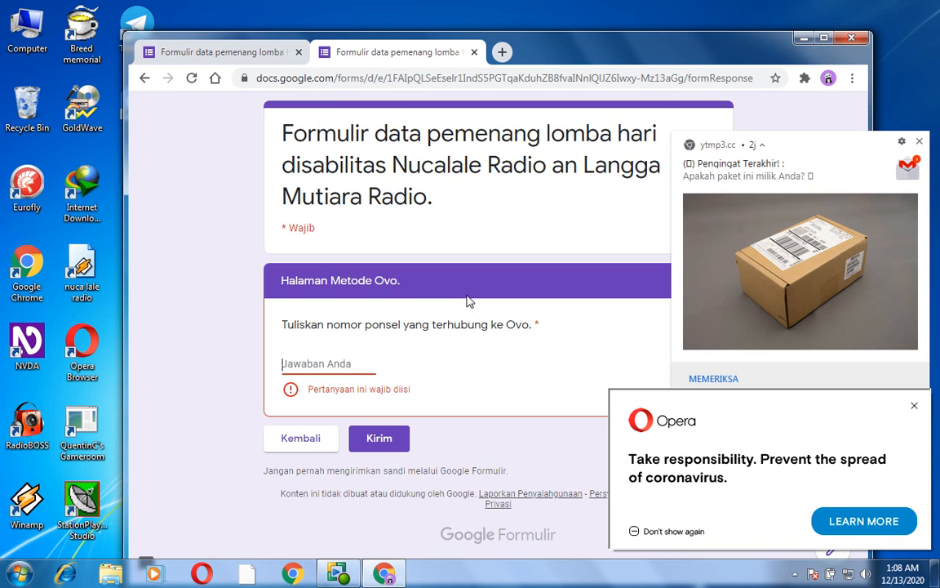
- Close the preview, discarding the unsent response, and close the form editor as well
key("ctrl+w")
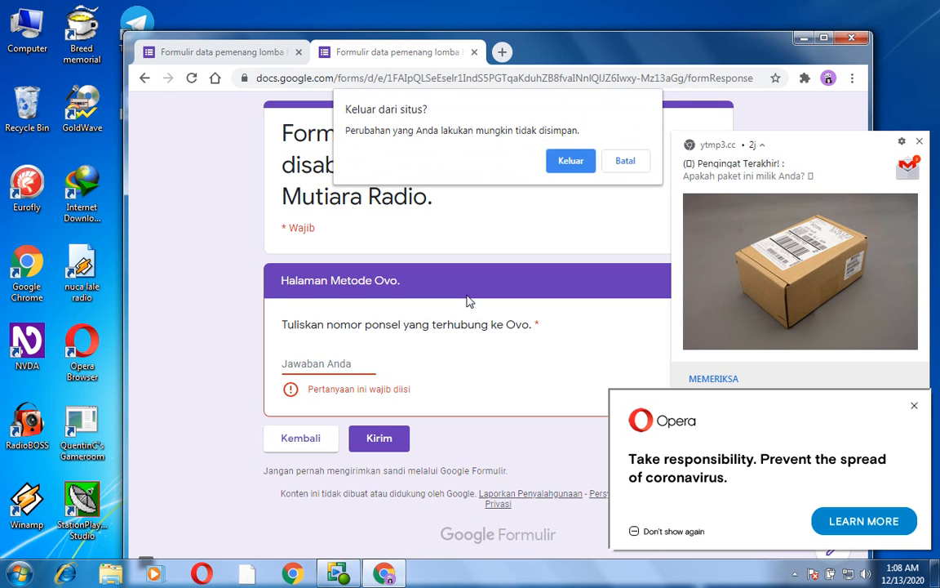
key("Tab")
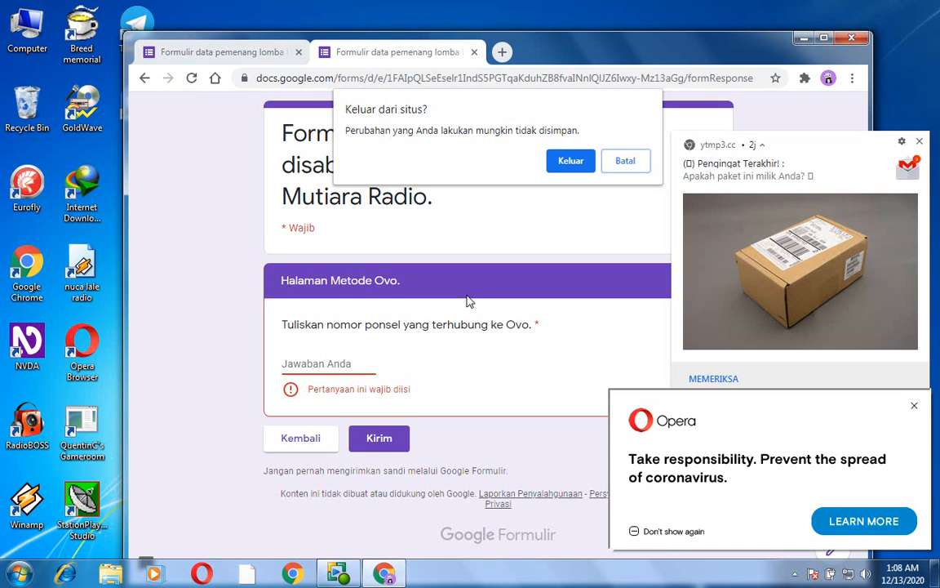
key("Tab")
key("Escape")
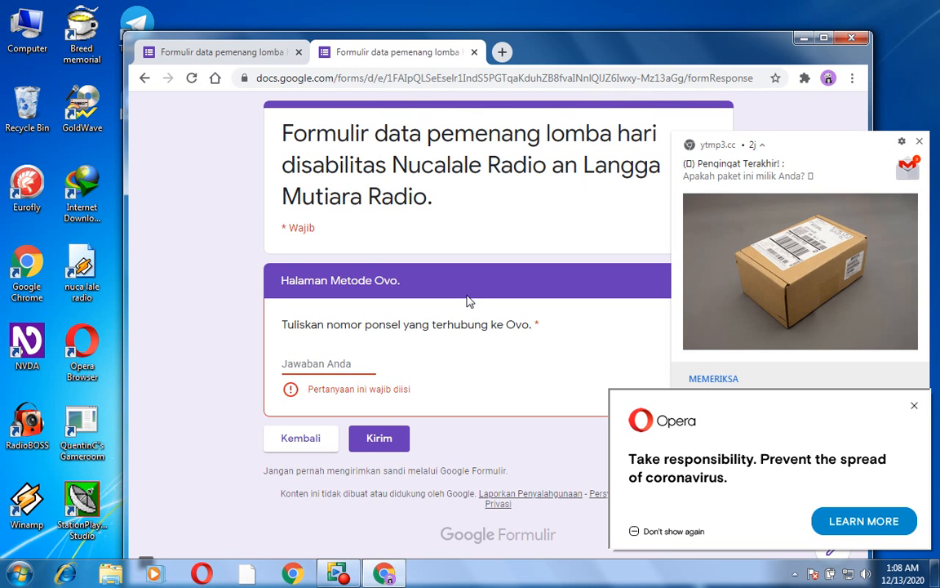
key("ctrl+w")
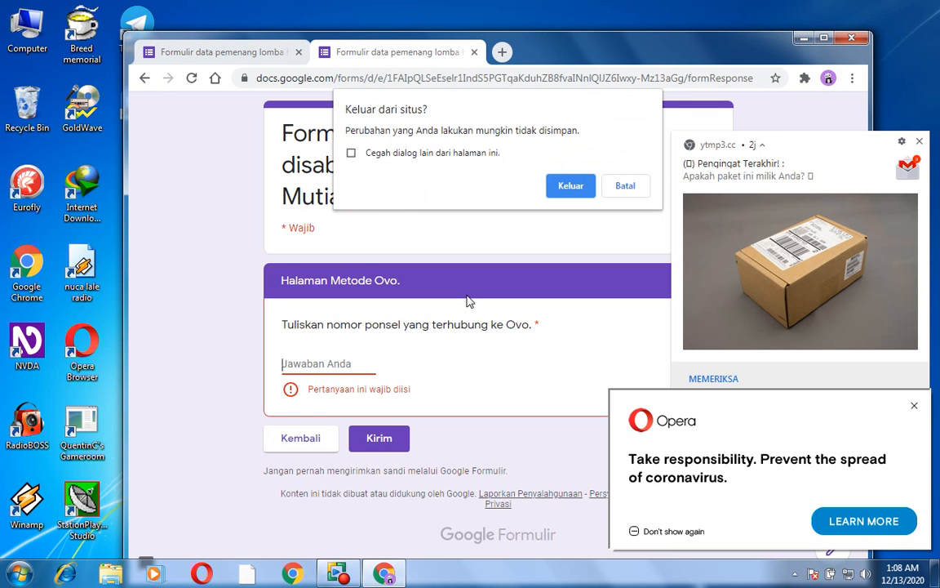
key("Return")
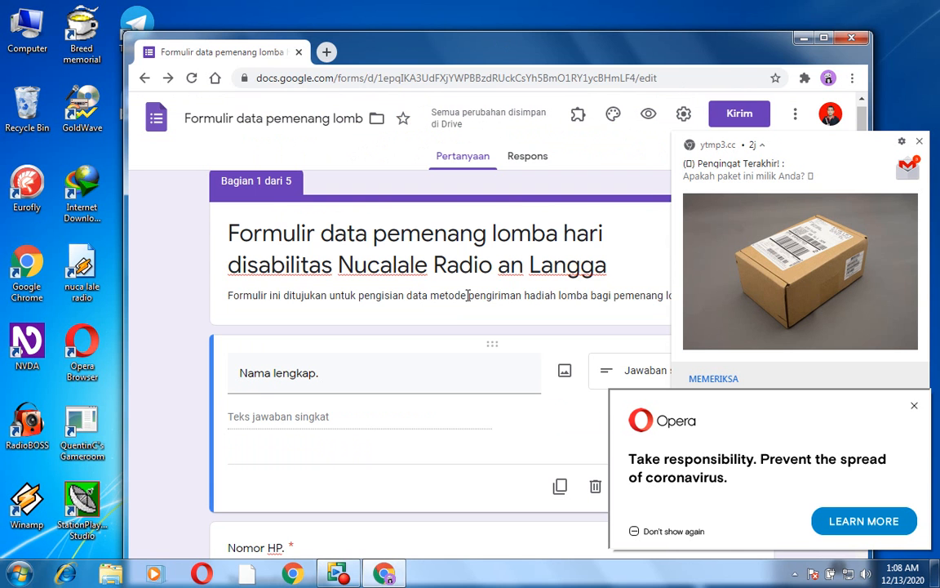
key("ctrl+w")
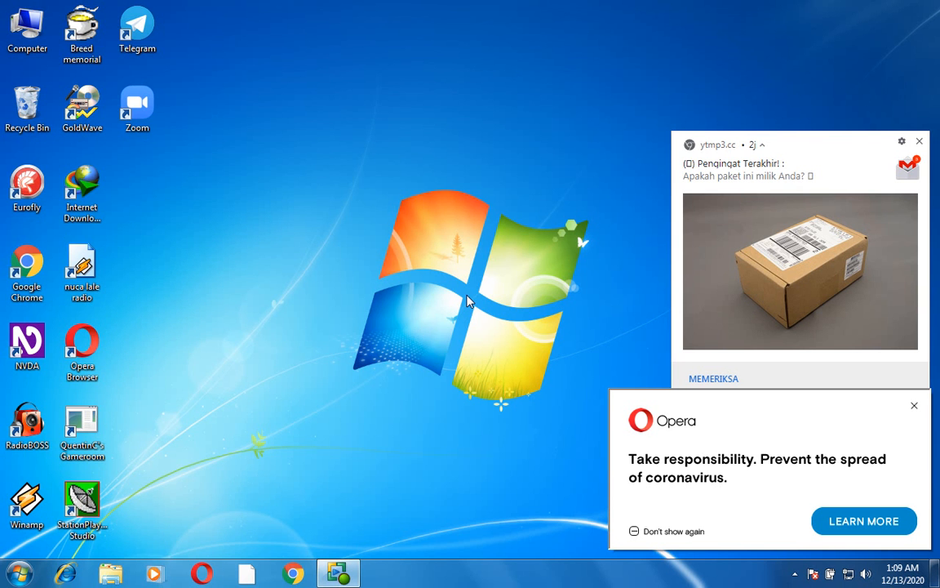
key("alt+Tab")
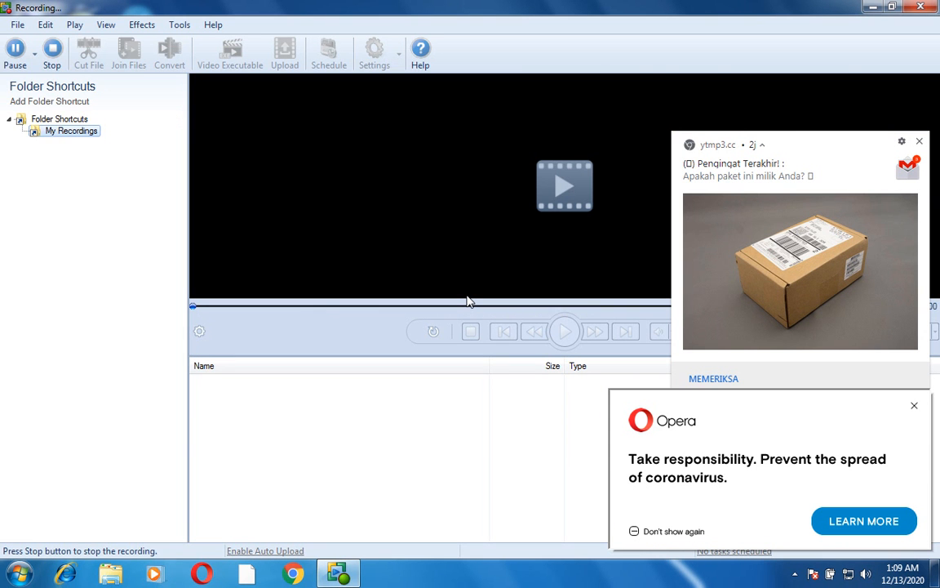
key("alt+f")
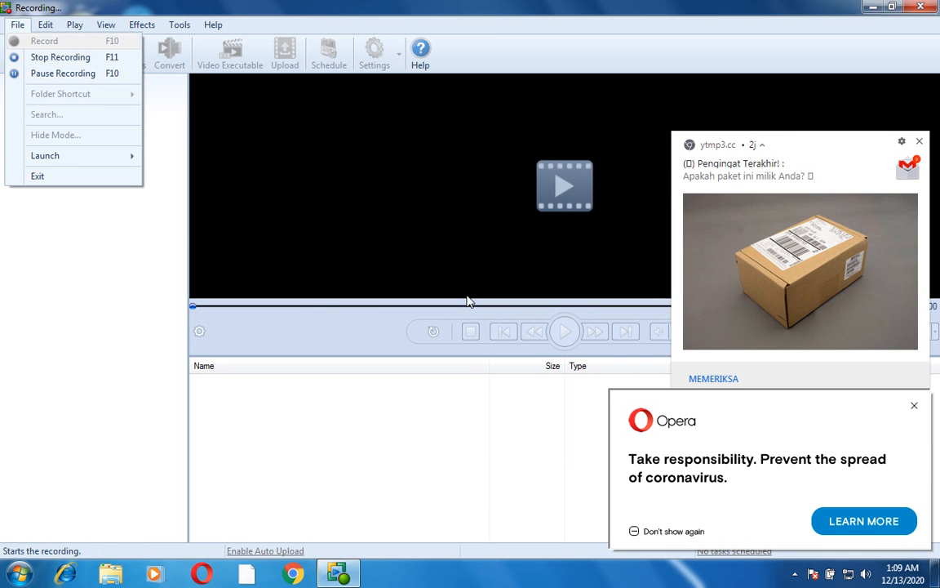